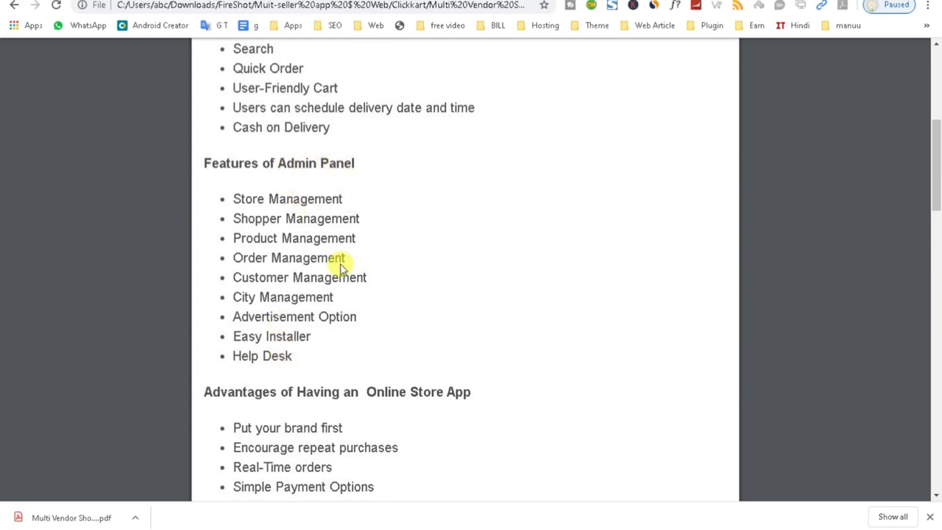
- Copy the demo shopper username from the CodeCanyon listing into the Clickkart login Email field
scroll(316, 376, down, 2)
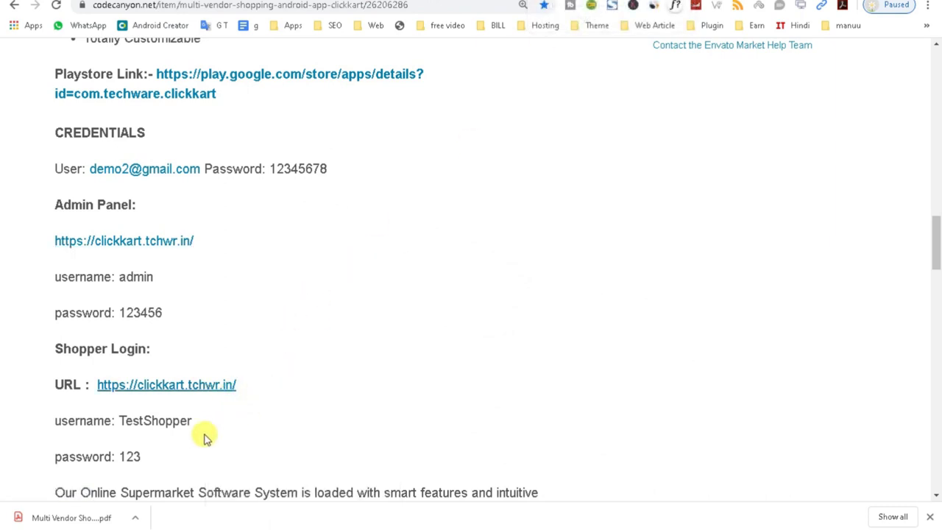
drag(194, 425, 123, 420)
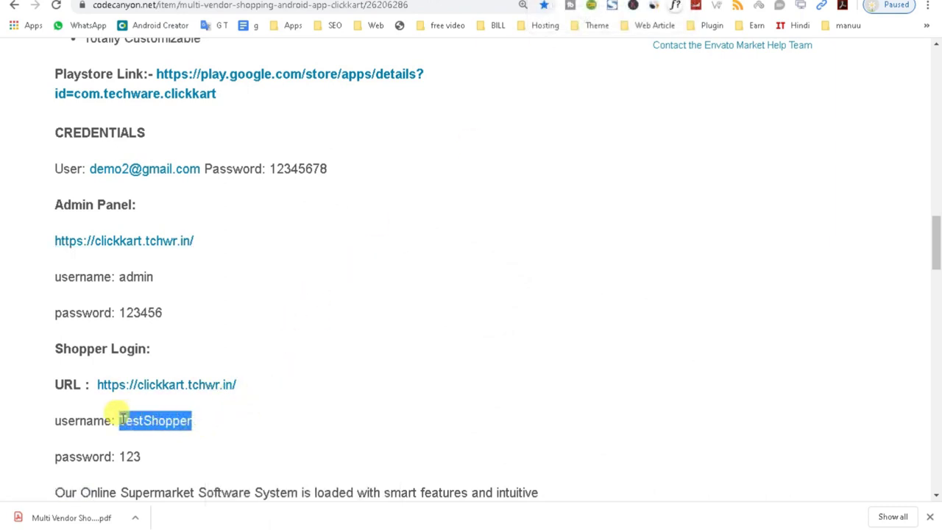
key(ctrl+Tab)
click(386, 150)
key(ctrl+v)
click(432, 185)
- Paste the listed shopper password into the Password field and sign in
key(ctrl+Tab)
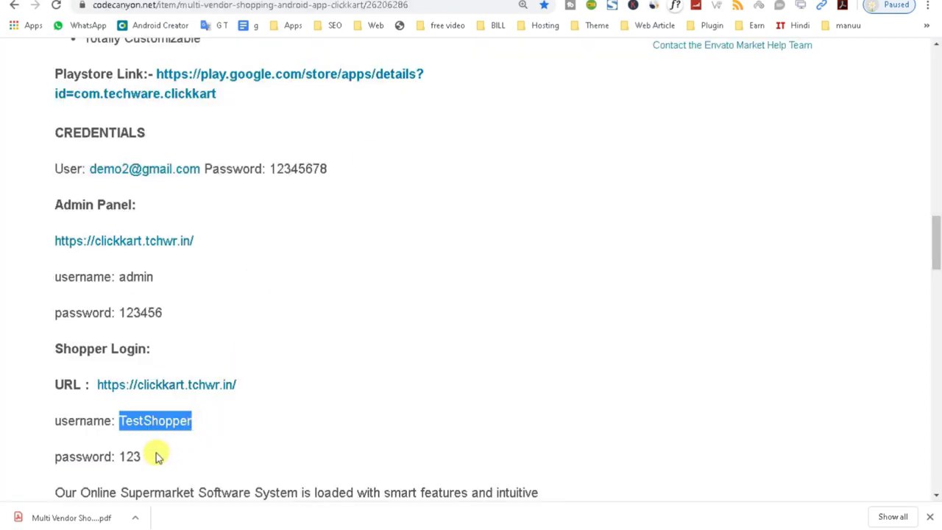
drag(157, 457, 117, 454)
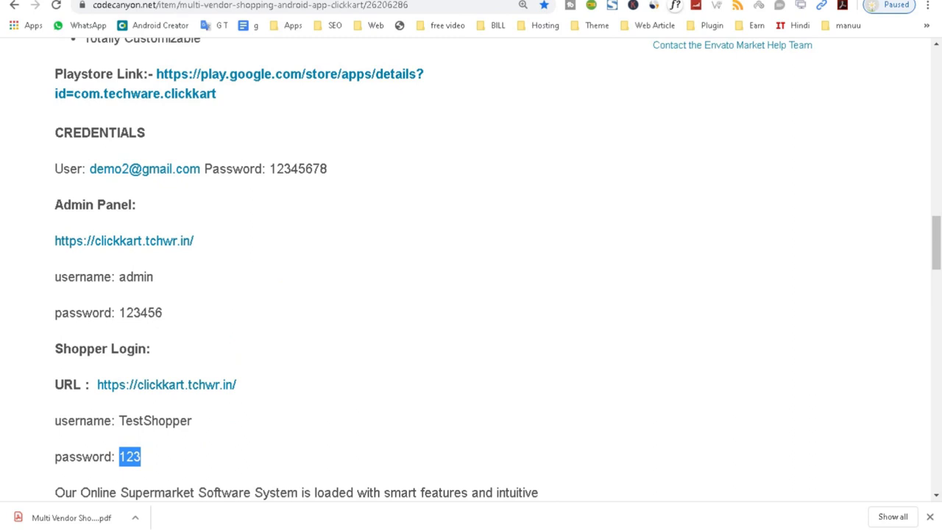
key(ctrl+c)
key(ctrl+Tab)
key(ctrl+v)
click(440, 220)
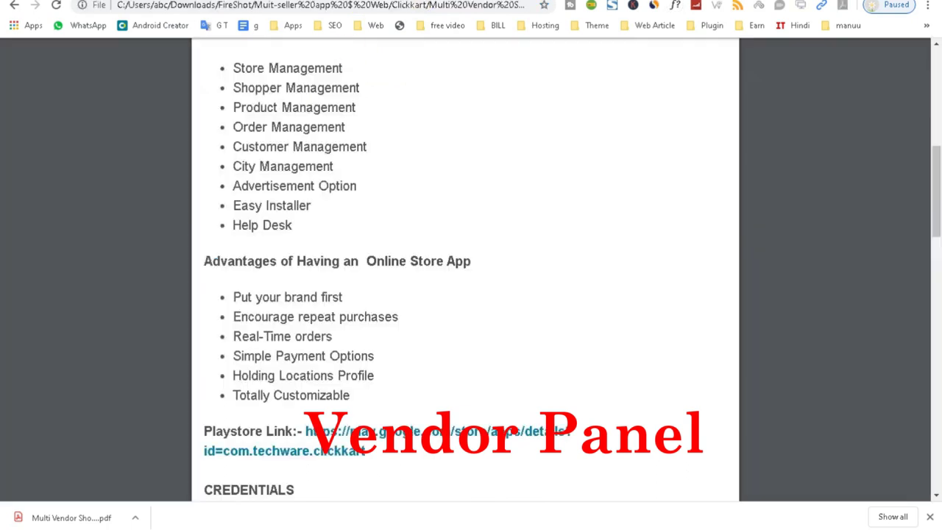
- Scroll through the brochure's features, advantages and Additional Customization of Clickkart sections
scroll(269, 236, up, 5)
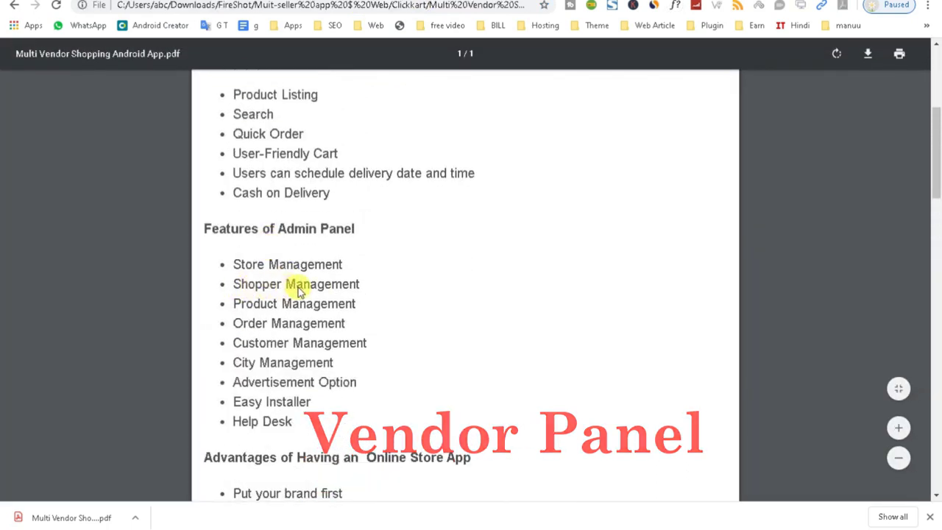
scroll(357, 288, down, 1)
scroll(356, 290, down, 6)
scroll(355, 289, up, 3)
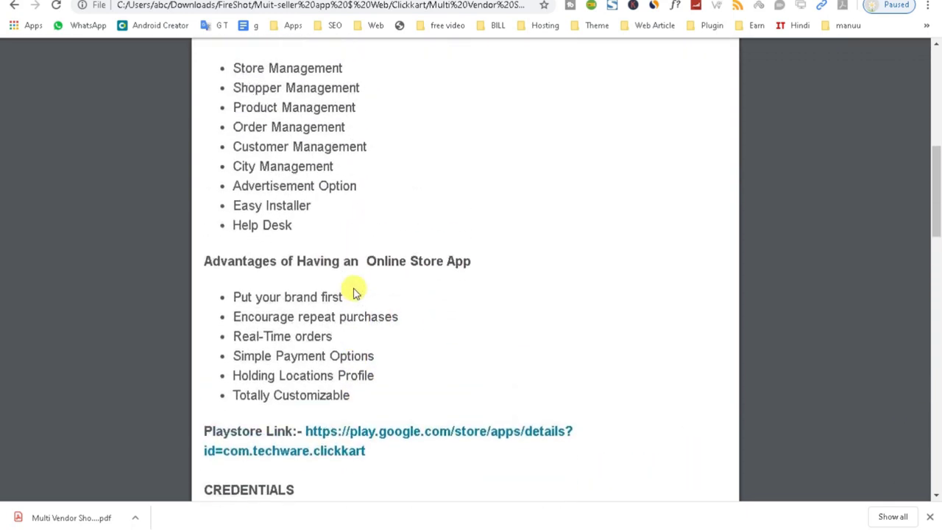
scroll(353, 292, down, 17)
scroll(341, 289, up, 4)
scroll(341, 289, down, 12)
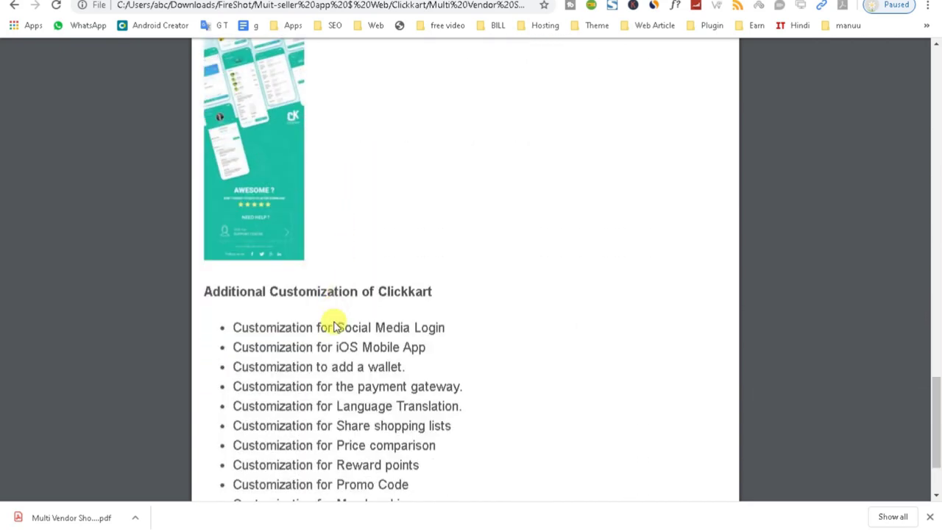
scroll(328, 220, up, 14)
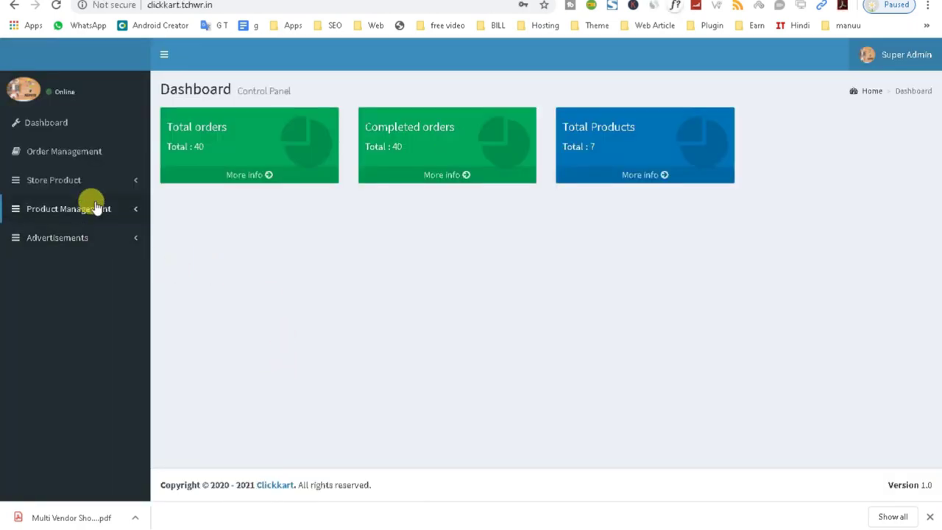
- Browse the Order Management list and the empty View All Stores list, then open Add New Product
click(86, 156)
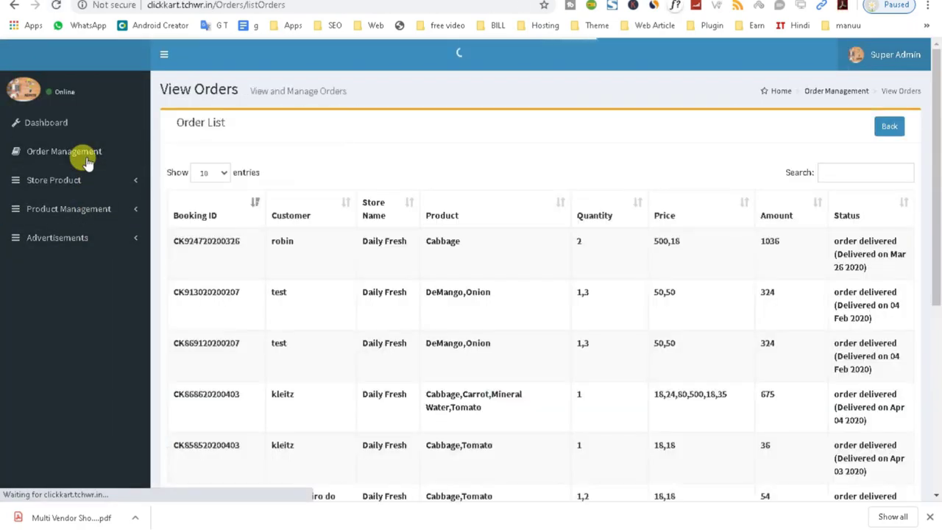
scroll(690, 430, down, 2)
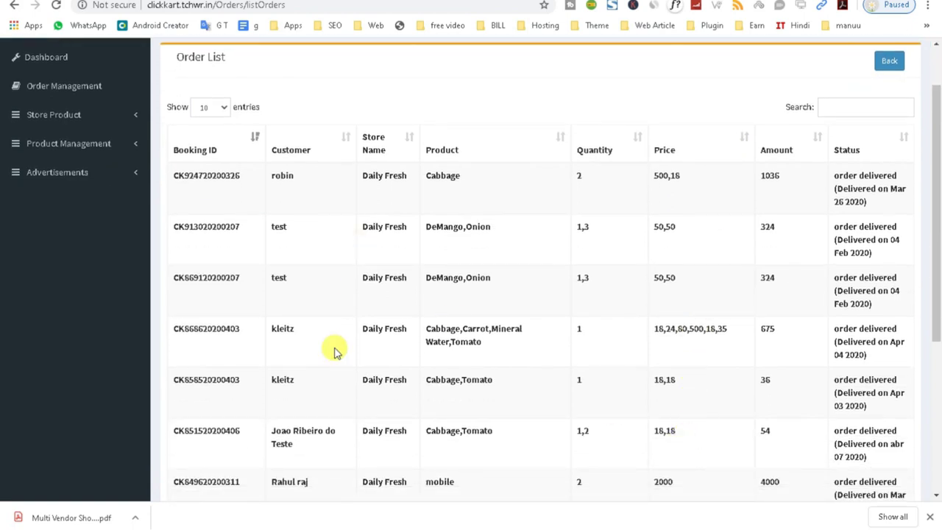
scroll(332, 368, up, 2)
click(67, 184)
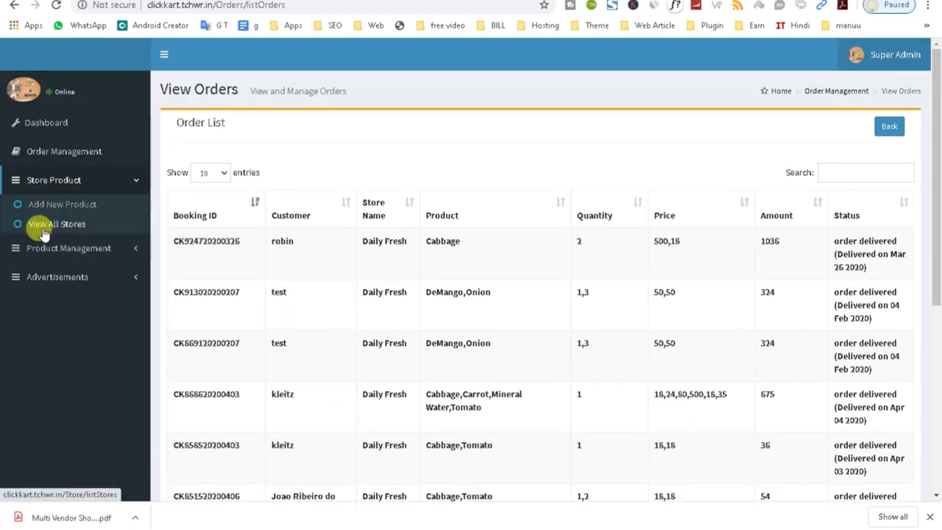
click(72, 225)
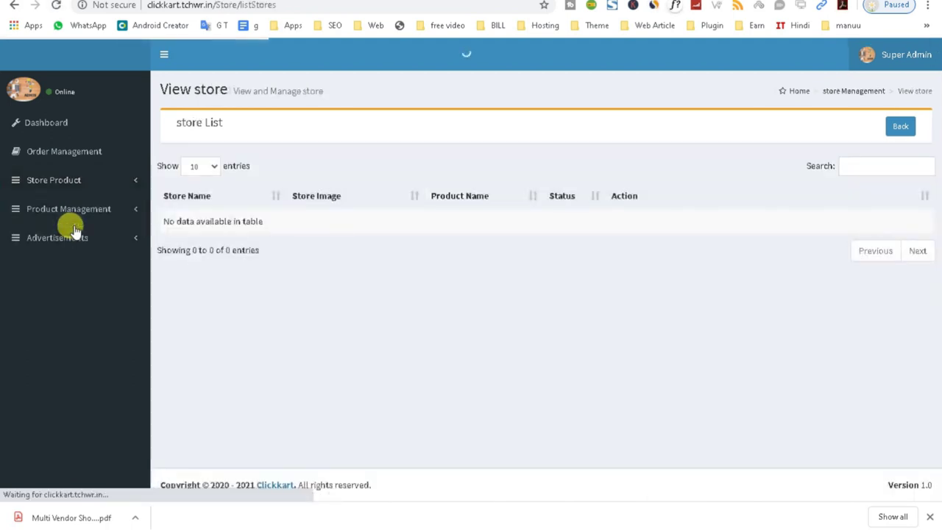
click(22, 181)
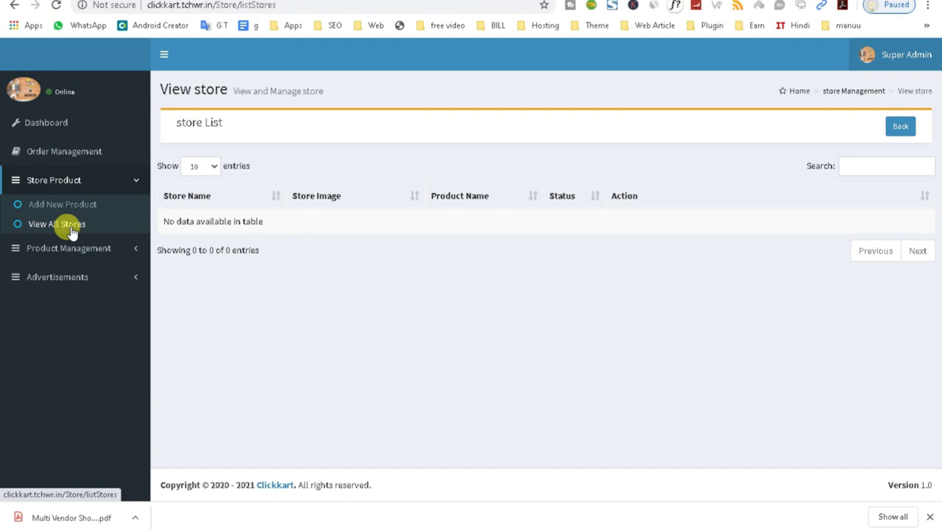
click(62, 204)
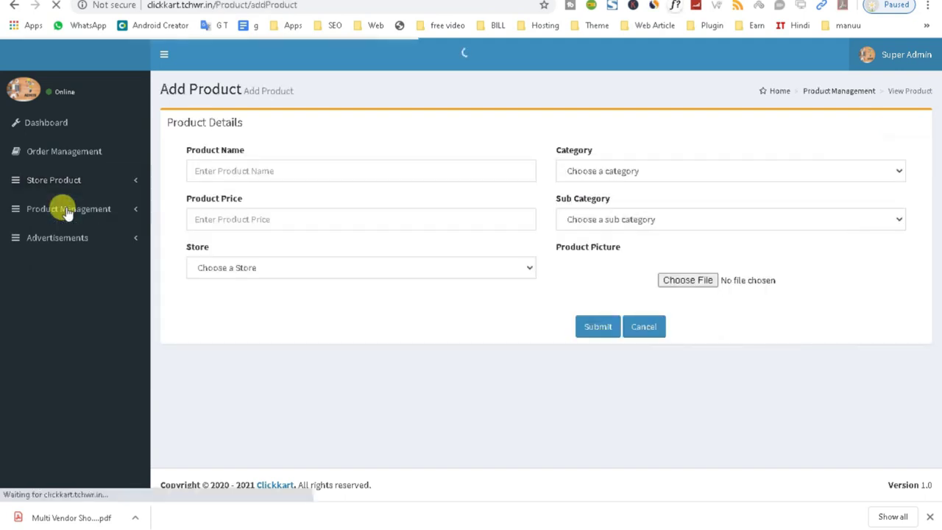
- Start a product named jk with store Daily Fresh, then reload a blank Add Product form
click(227, 174)
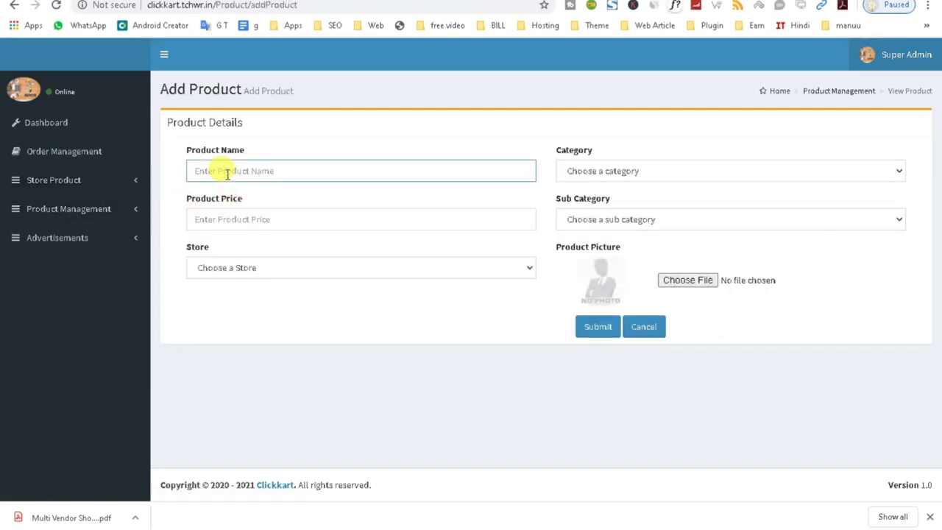
text(jk)
click(254, 218)
double_click(227, 169)
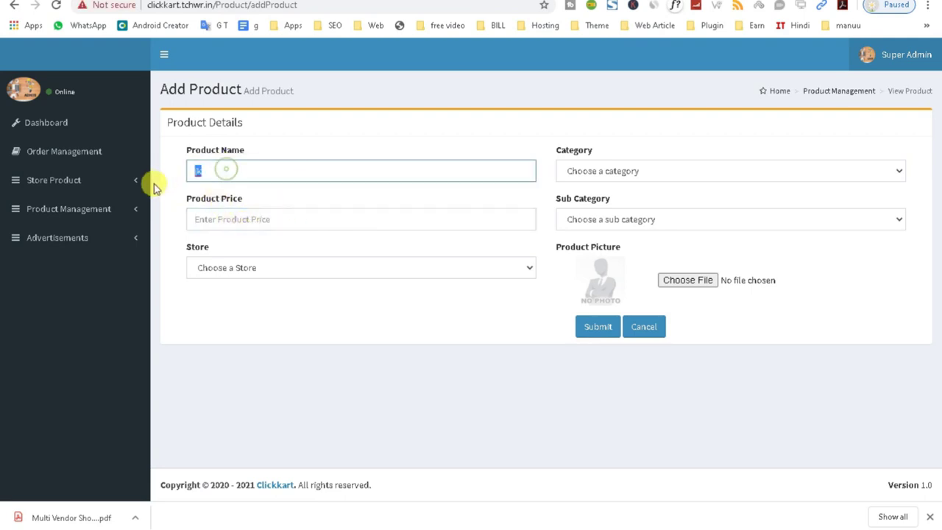
click(230, 218)
click(237, 269)
click(227, 296)
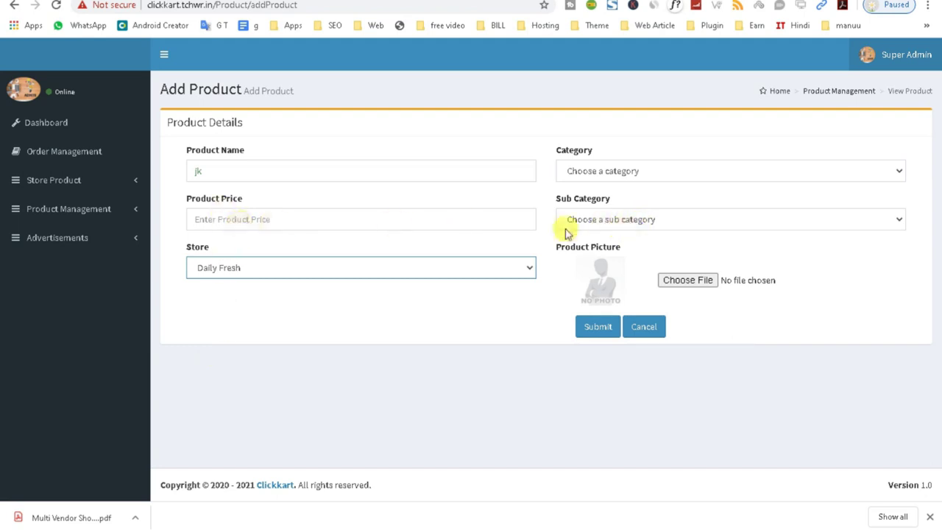
click(92, 181)
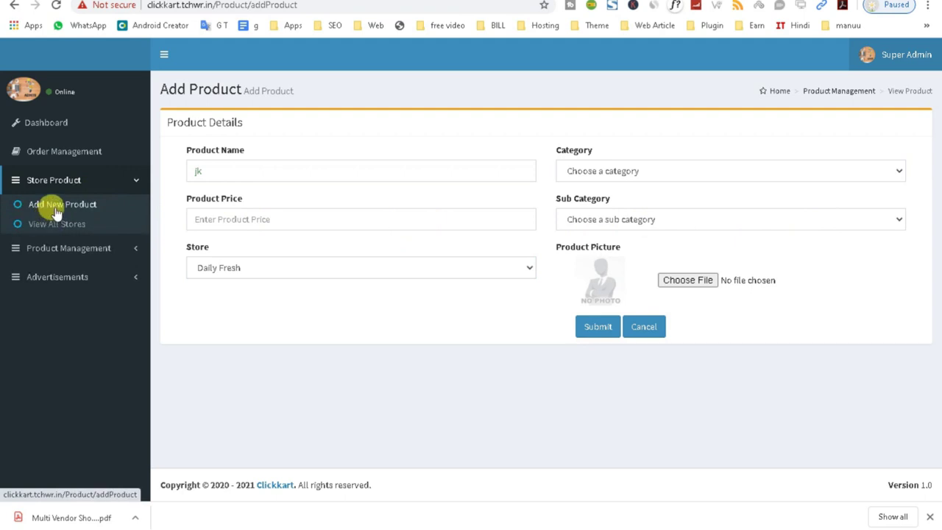
click(54, 211)
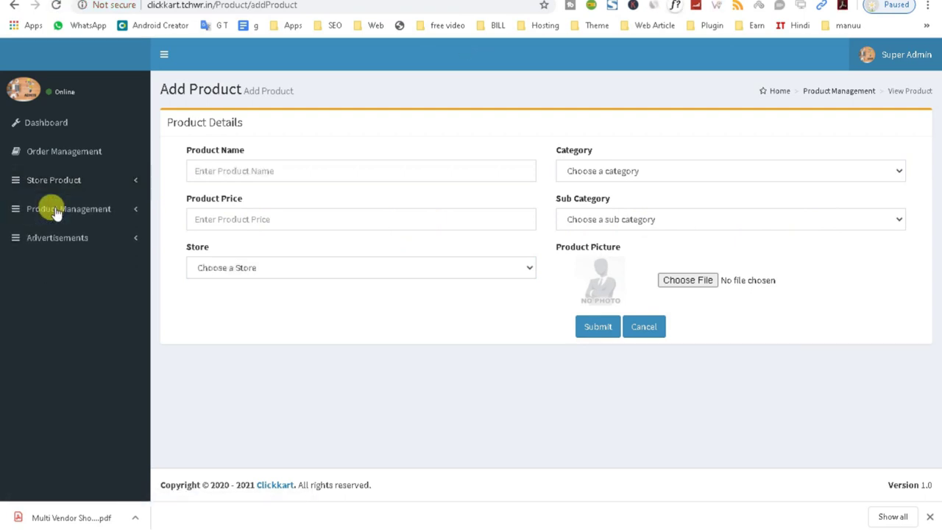
- Set Category to sweets, Sub Category to alboond and Store to Daily Fresh
click(225, 169)
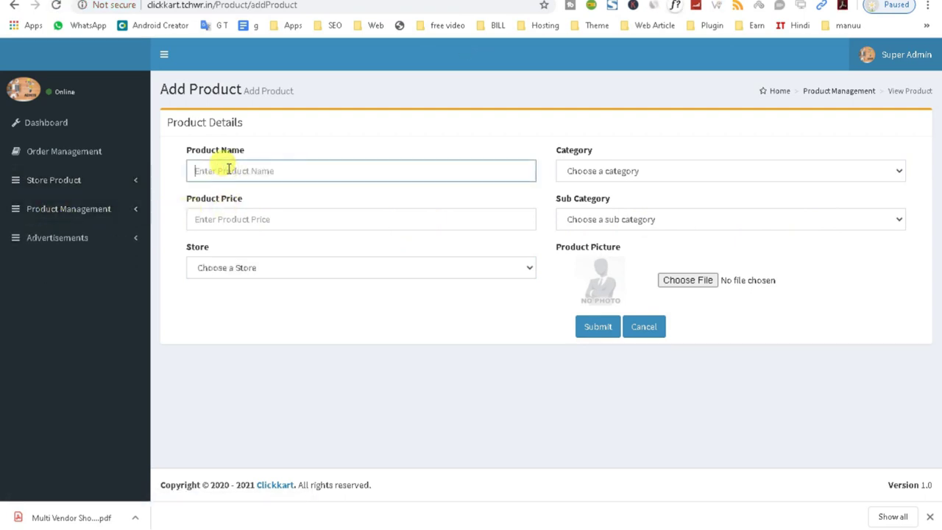
click(583, 169)
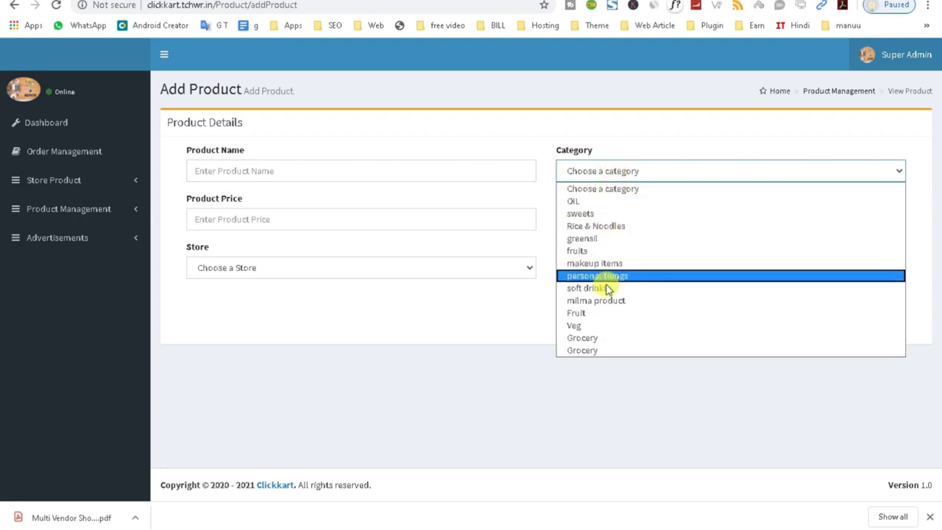
click(593, 213)
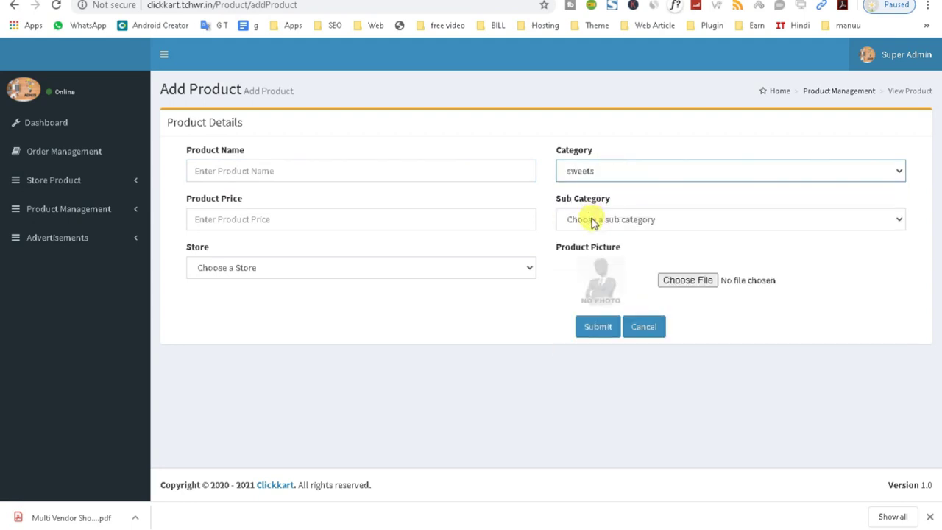
click(593, 220)
click(591, 247)
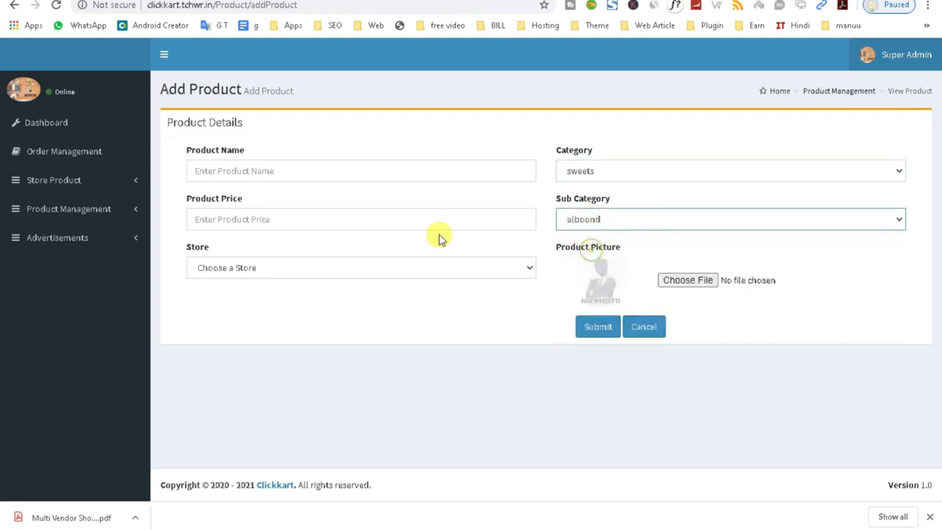
click(263, 221)
click(254, 269)
click(246, 298)
click(243, 267)
click(242, 297)
click(248, 270)
click(243, 299)
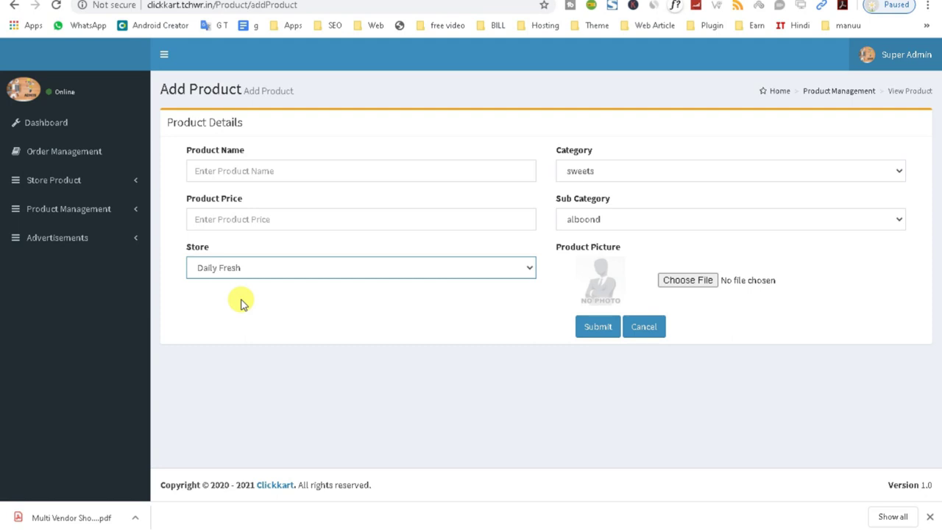
- Attach vegetables.png as the product picture
click(242, 271)
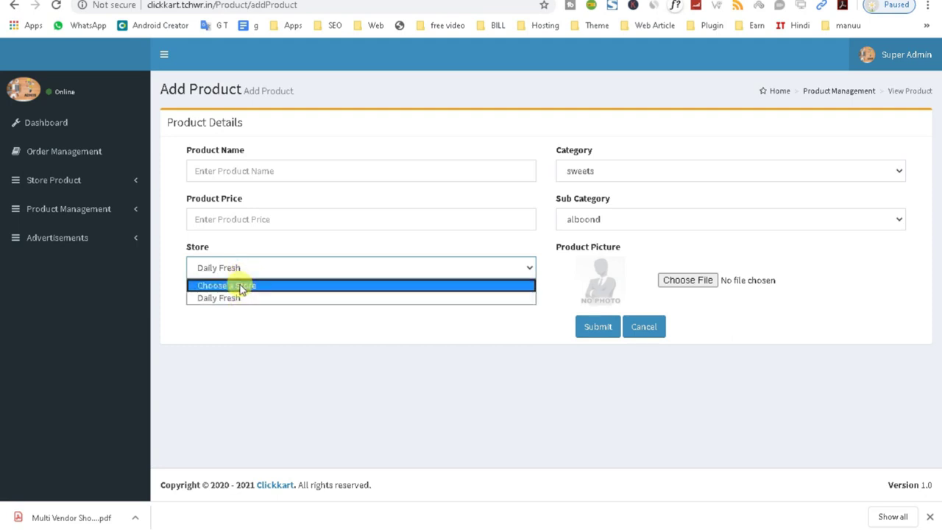
click(679, 280)
click(684, 282)
click(218, 78)
click(679, 413)
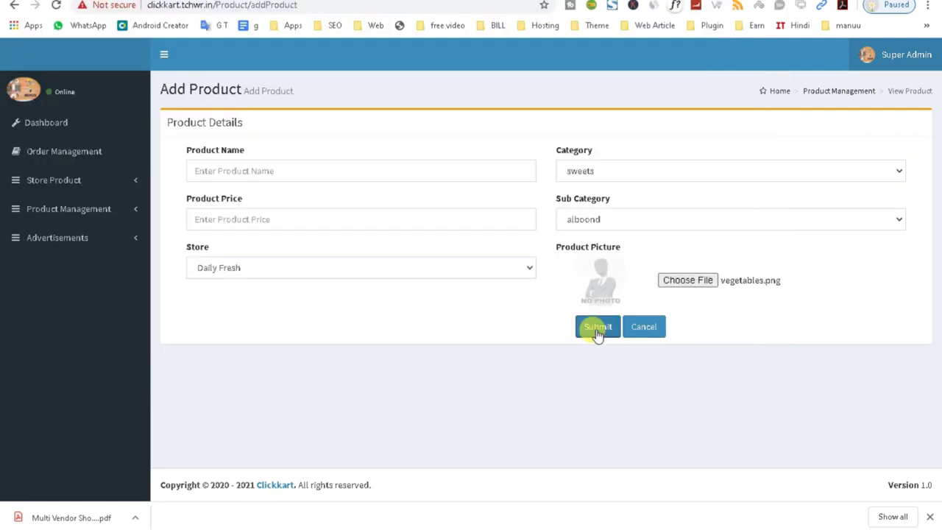
- Name the product 'test', set its price to 20, and submit
click(212, 162)
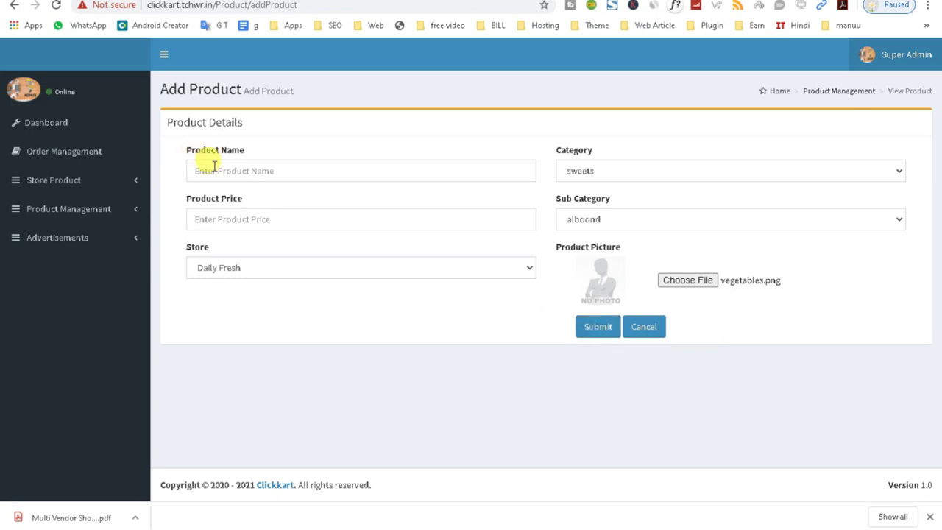
text(test)
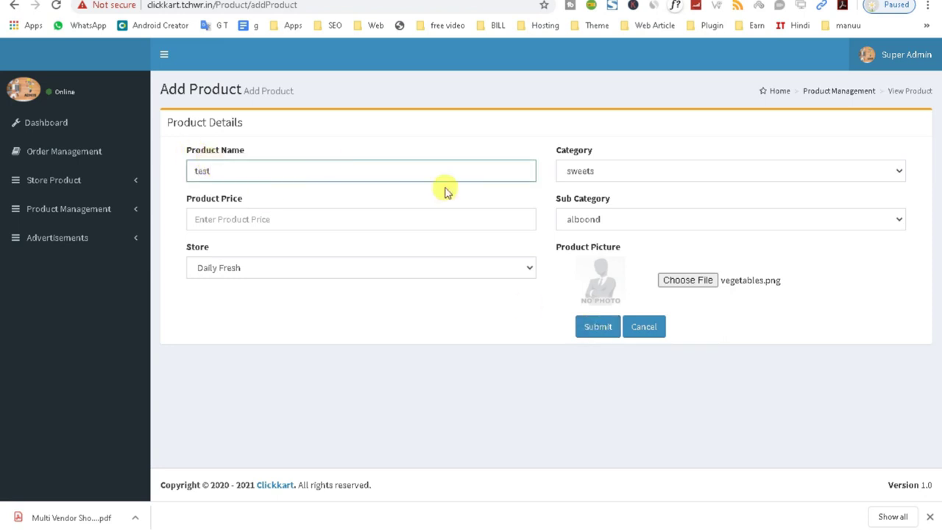
click(310, 216)
text(20)
click(598, 331)
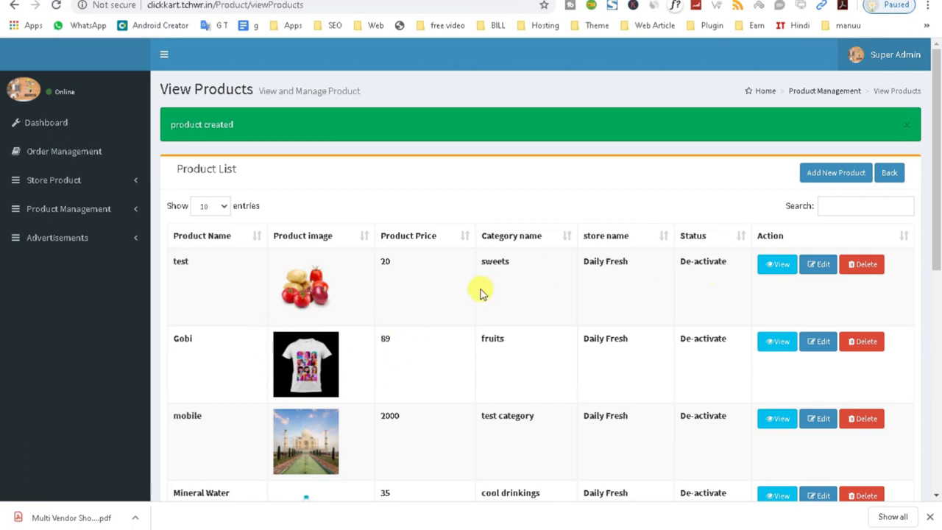
- Scroll the product list, highlight test's De-activate status, and expand Store Product and Product Management
scroll(351, 302, down, 5)
scroll(331, 331, down, 1)
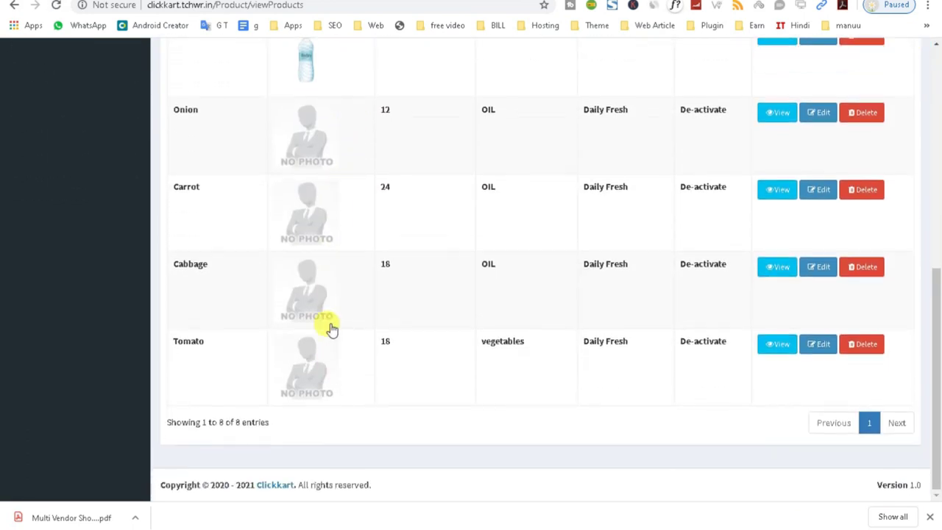
scroll(321, 397, up, 6)
scroll(330, 277, up, 1)
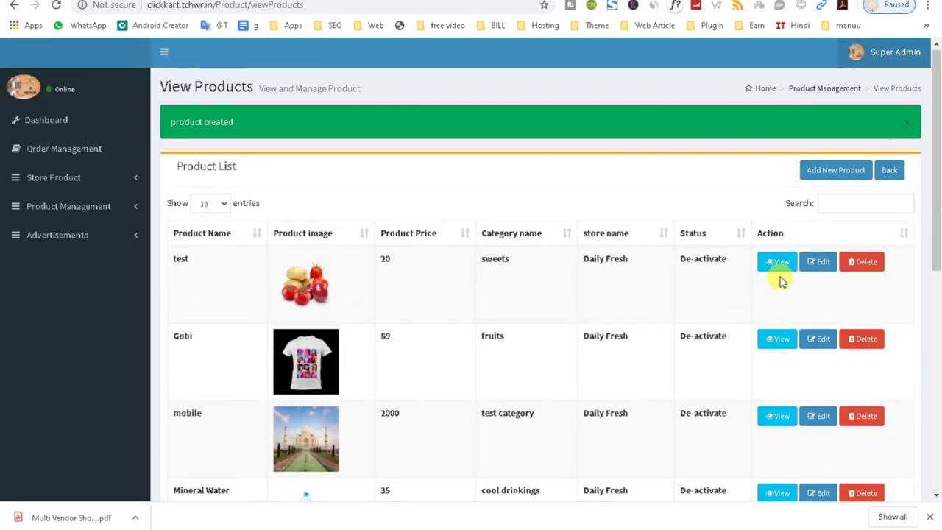
triple_click(685, 257)
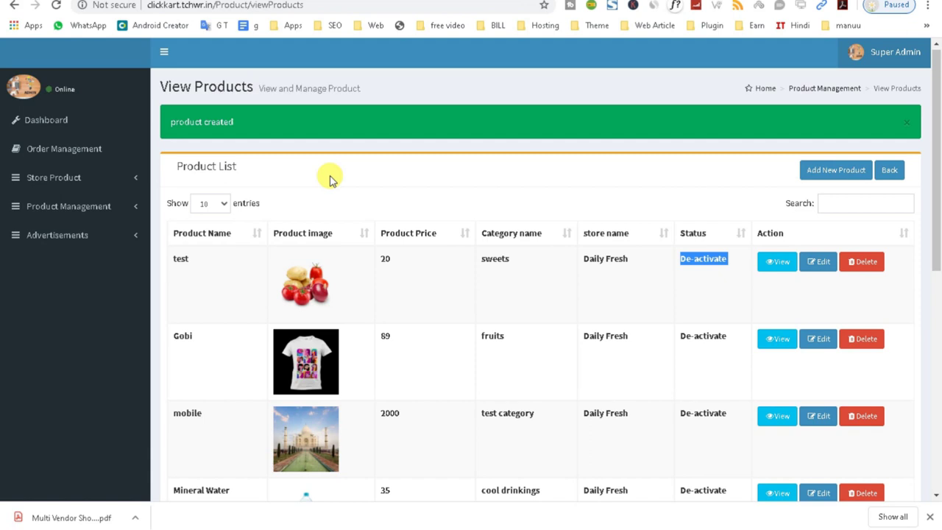
click(97, 177)
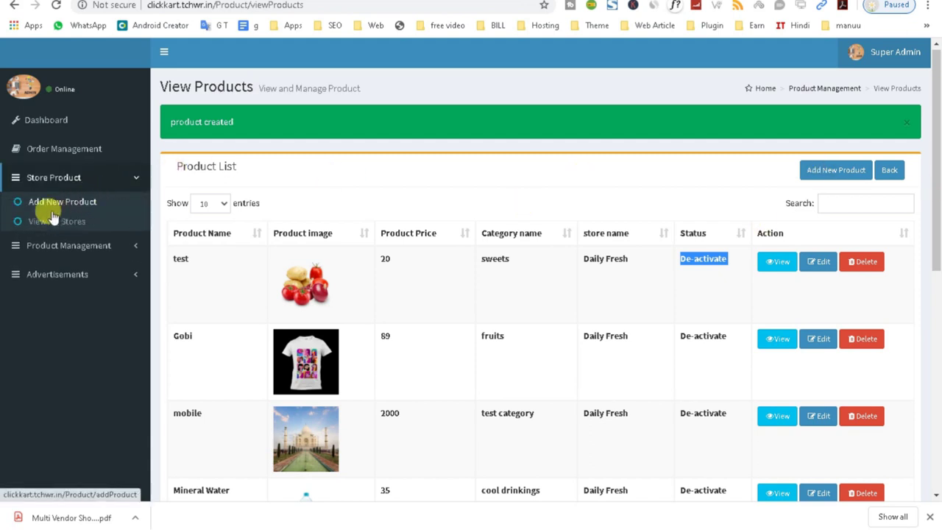
click(117, 249)
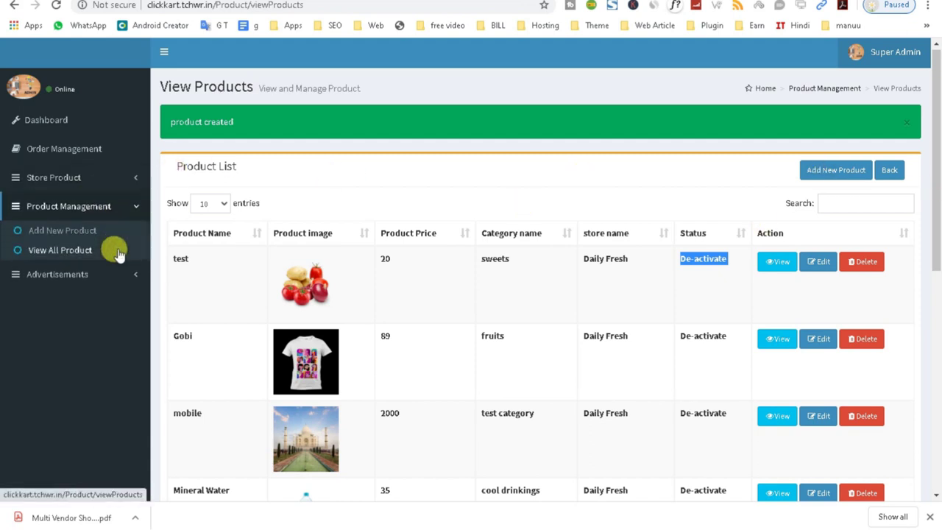
- Navigate the sidebar from product pages to the Add New Advertisement form
click(69, 233)
click(69, 252)
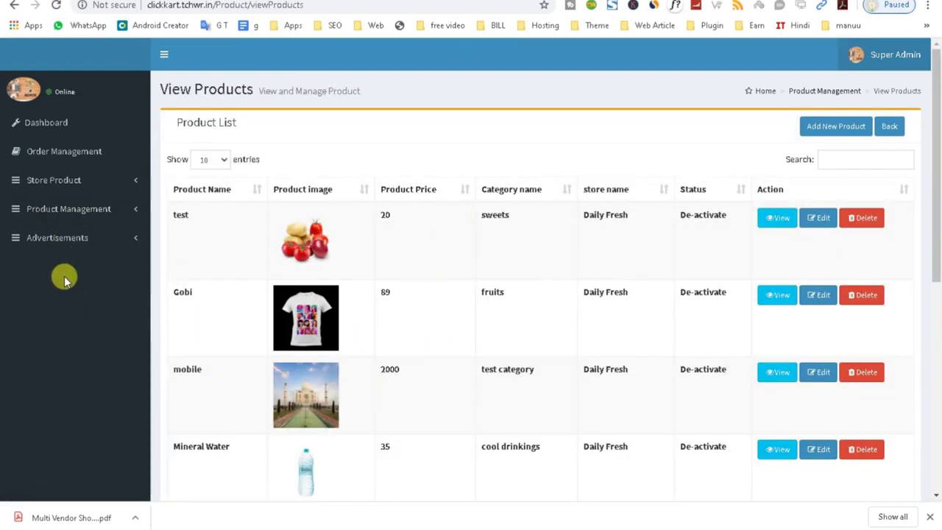
click(85, 210)
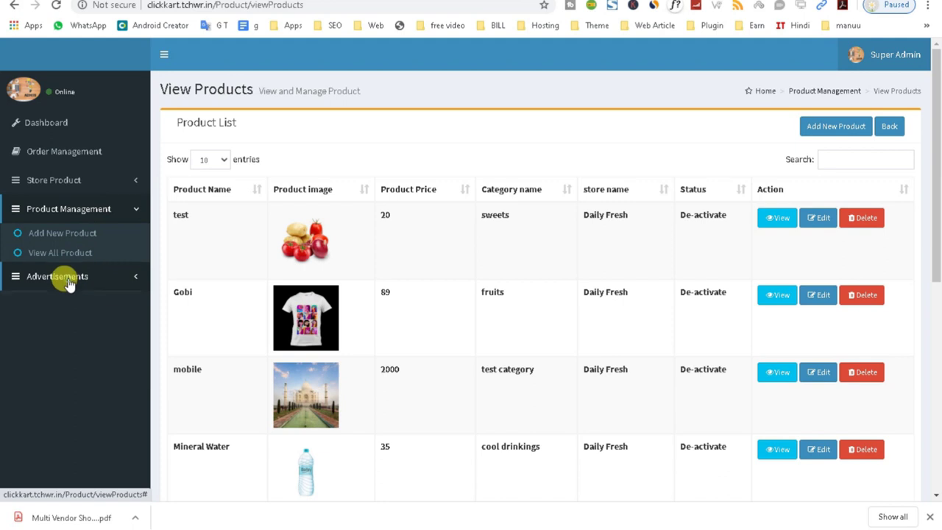
click(69, 276)
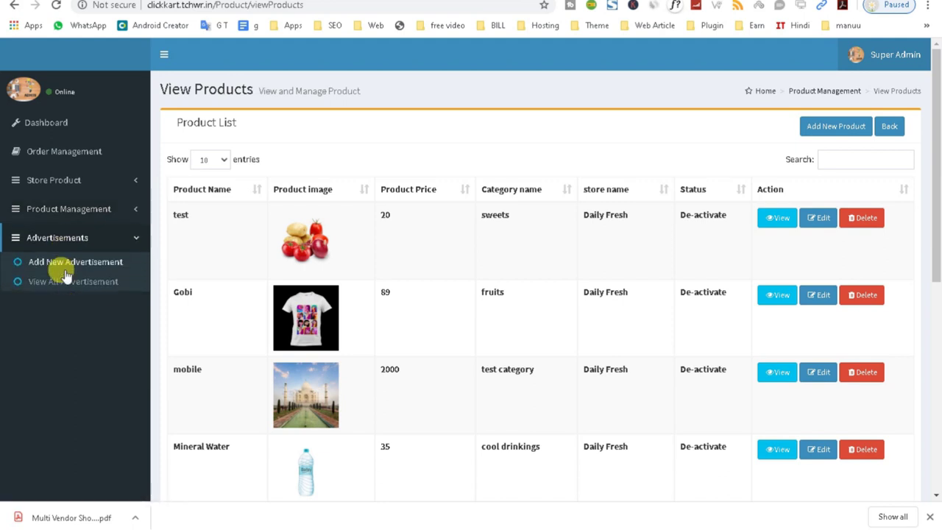
click(66, 266)
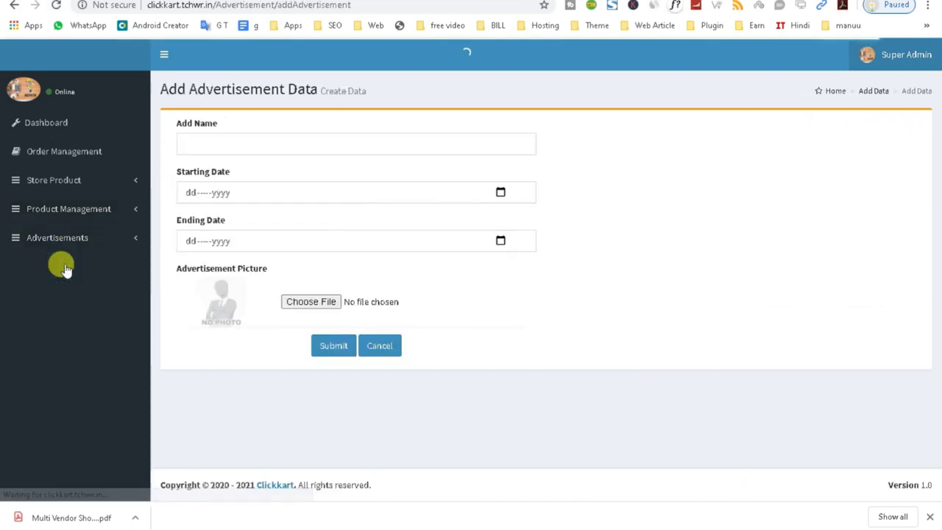
- Choose staples.png as the advertisement picture
click(207, 145)
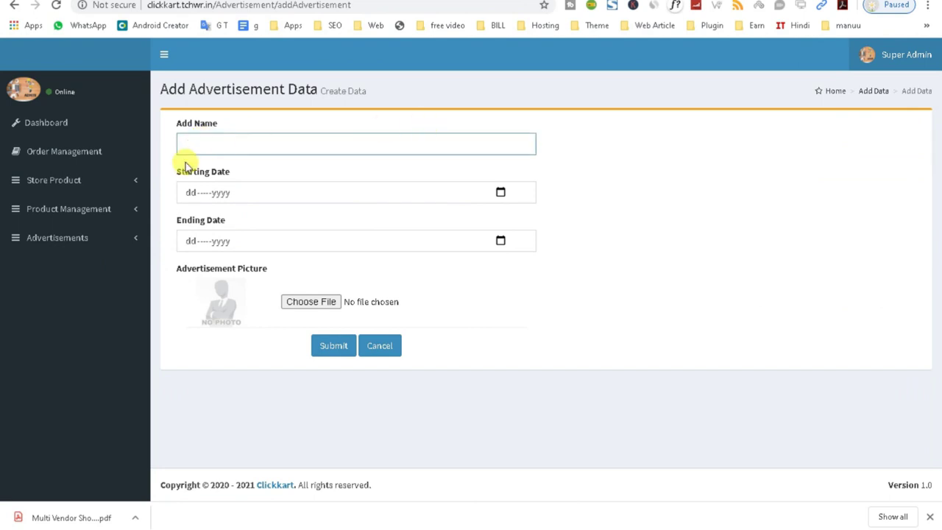
click(214, 193)
click(221, 192)
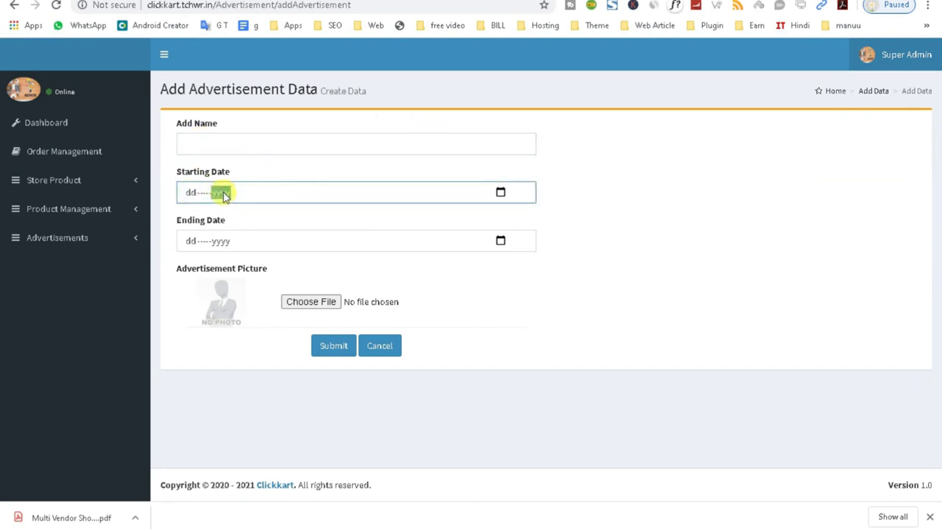
click(189, 240)
click(222, 241)
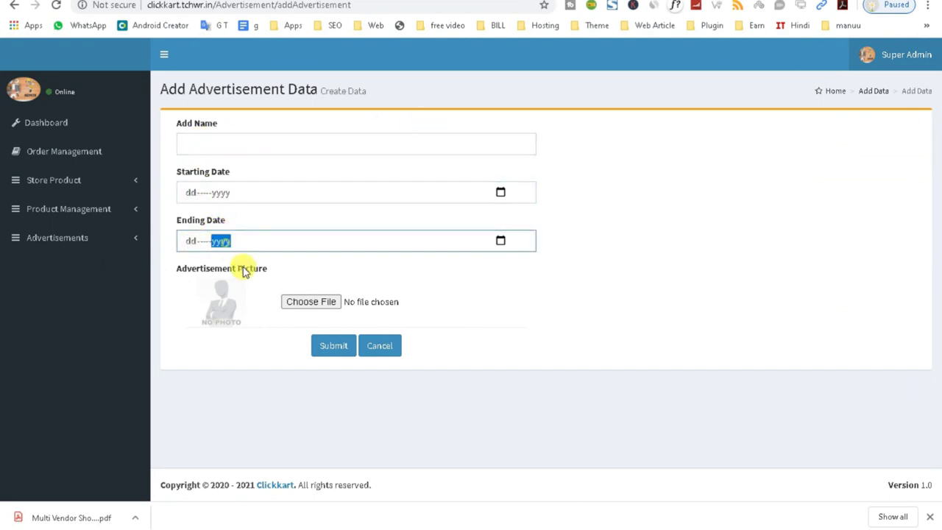
click(311, 304)
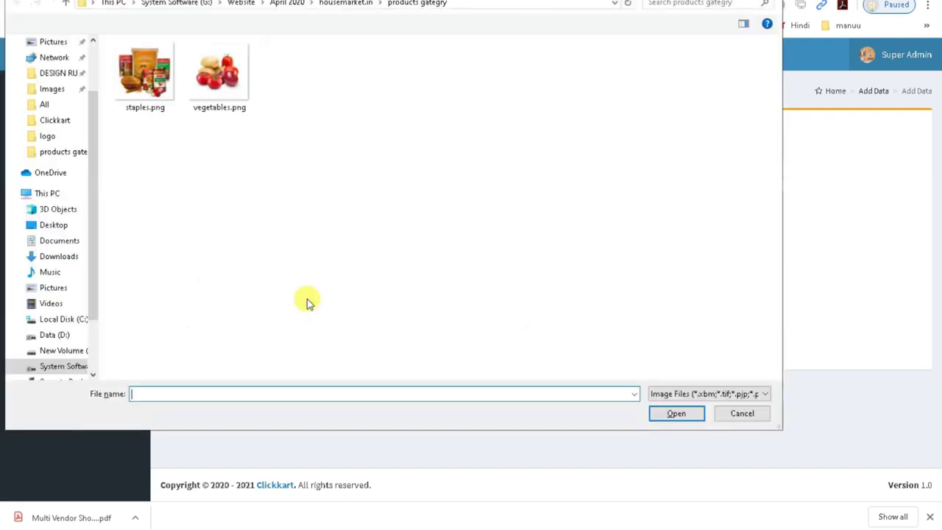
click(145, 73)
click(646, 418)
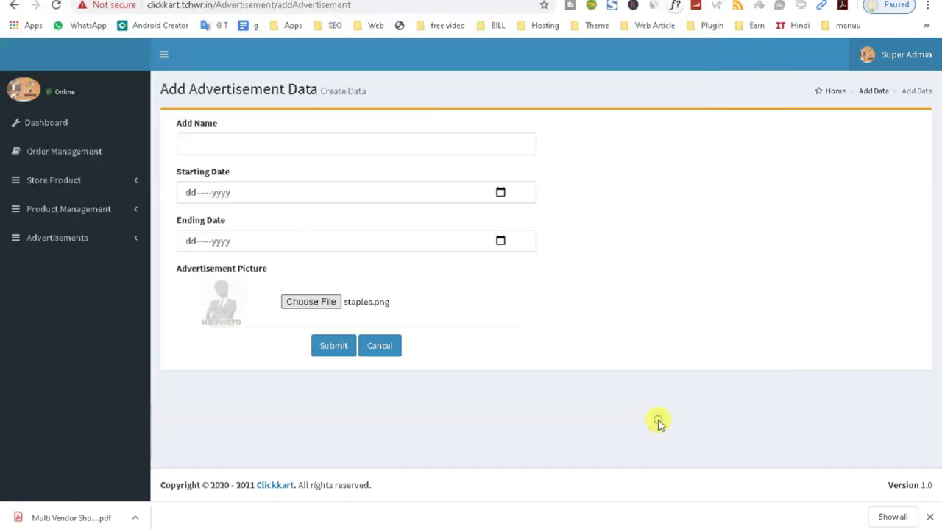
- Set the starting date to 12 June 2020 and the ending date to 26 June 2020
click(500, 192)
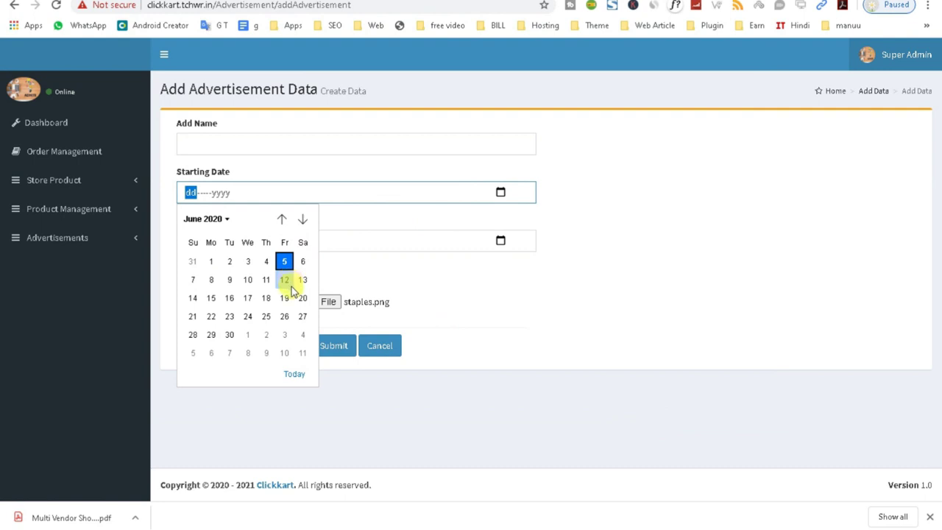
click(284, 280)
click(500, 241)
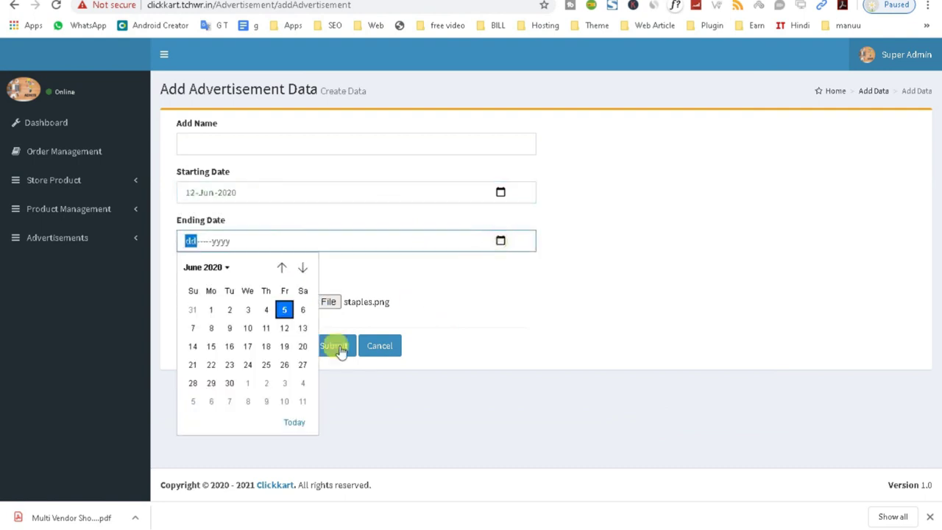
click(287, 364)
- Name the advertisement 'test' and submit it
click(247, 145)
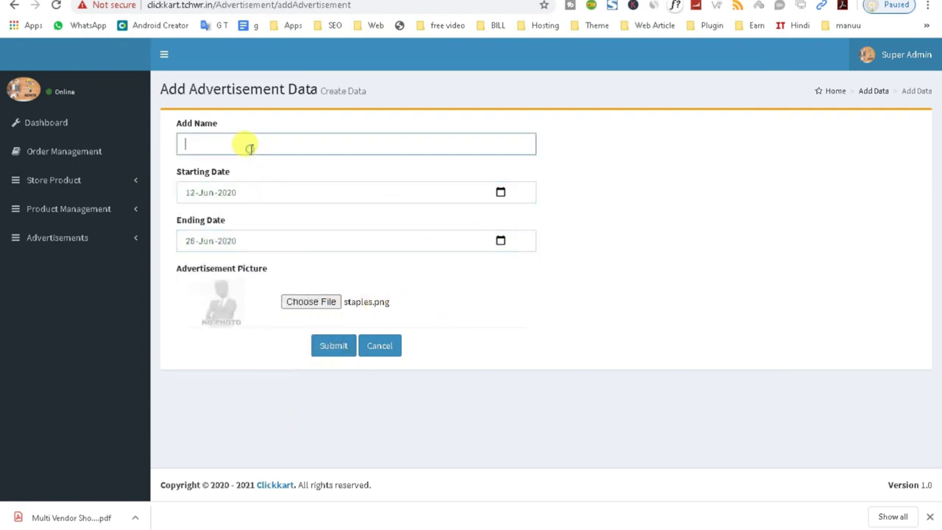
text(test)
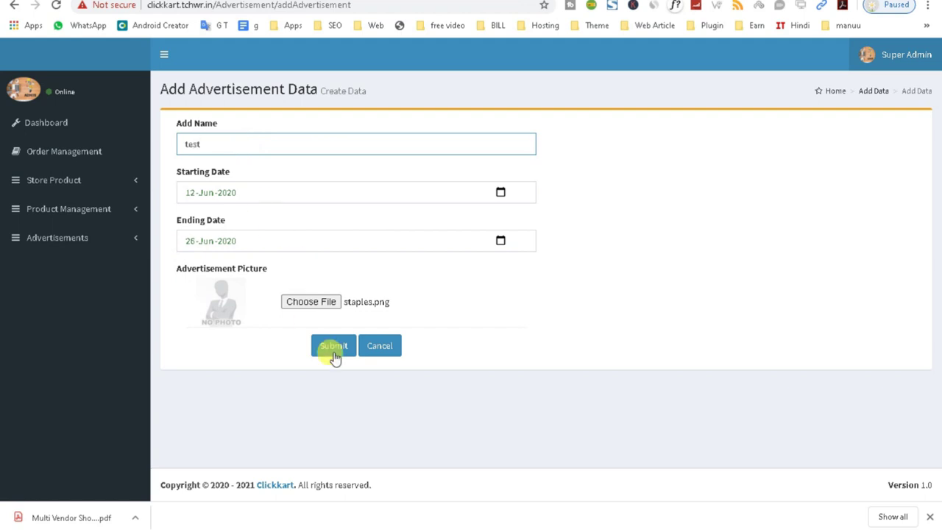
click(334, 352)
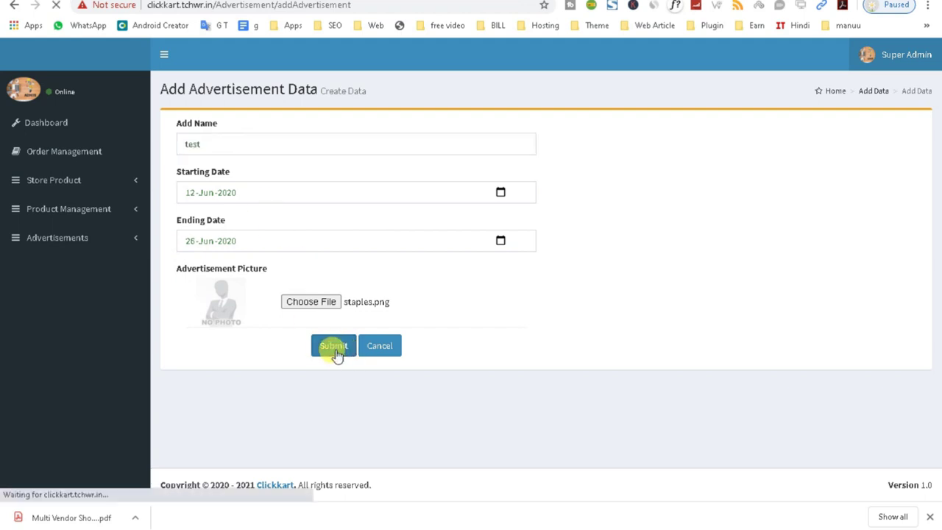
scroll(293, 322, down, 3)
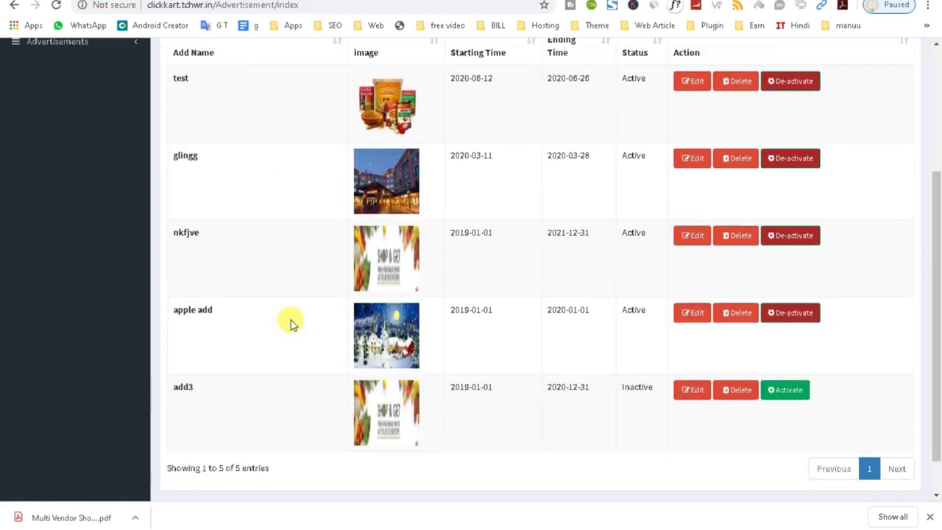
scroll(291, 323, up, 3)
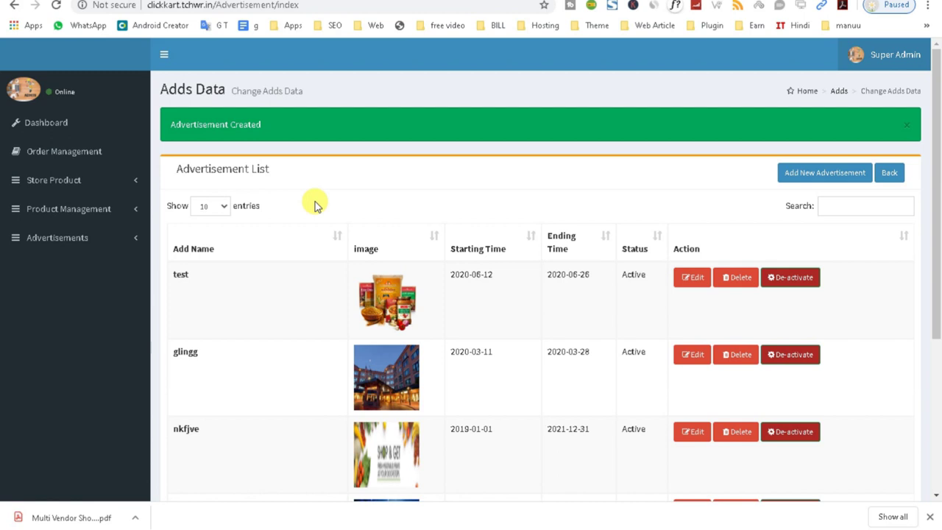
- Go to the Dashboard and highlight the Total orders (40), Completed orders and Total Products (8) counts
click(66, 124)
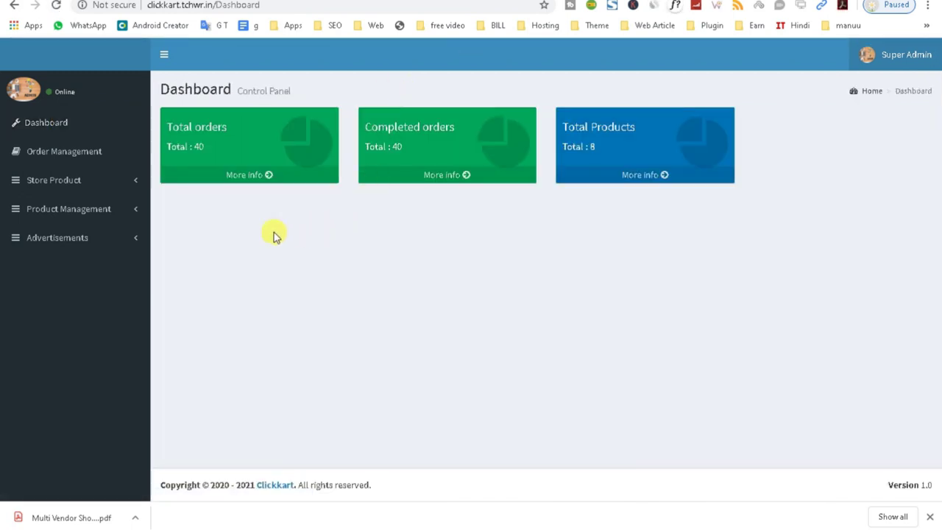
drag(166, 121, 214, 145)
drag(361, 122, 404, 147)
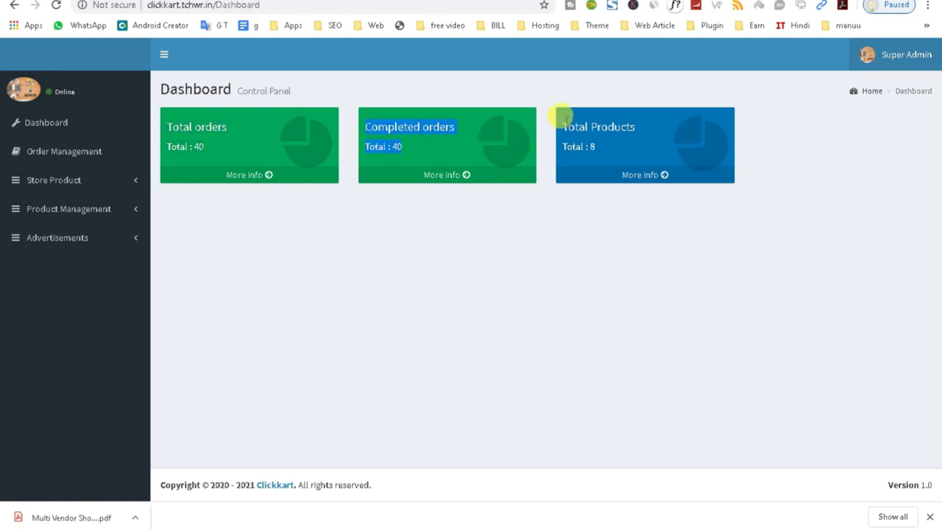
drag(557, 122, 595, 147)
drag(165, 118, 418, 156)
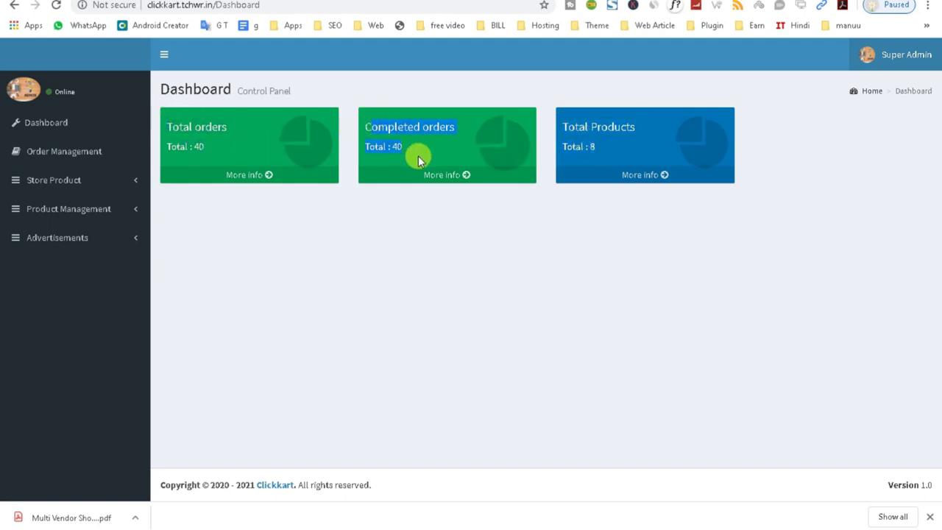
drag(552, 122, 606, 151)
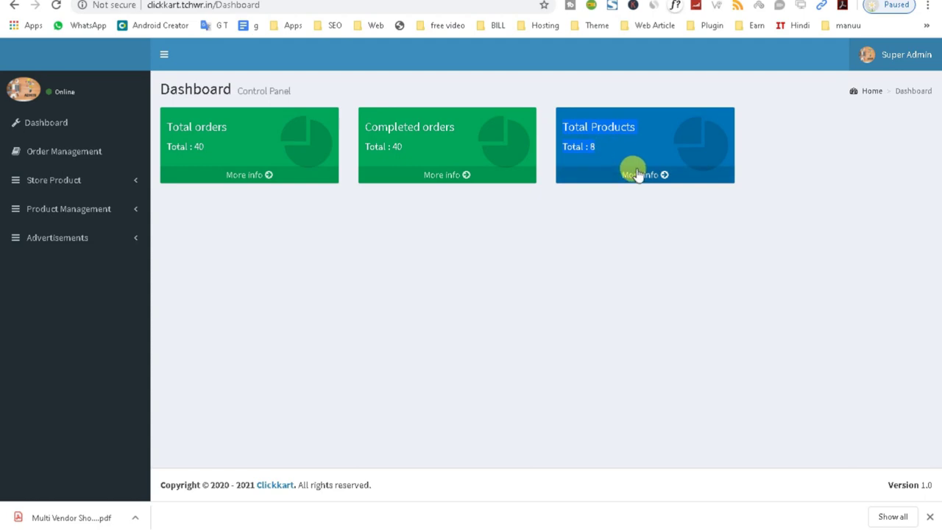
- Open the Completed orders card's list of delivered Daily Fresh orders
click(450, 176)
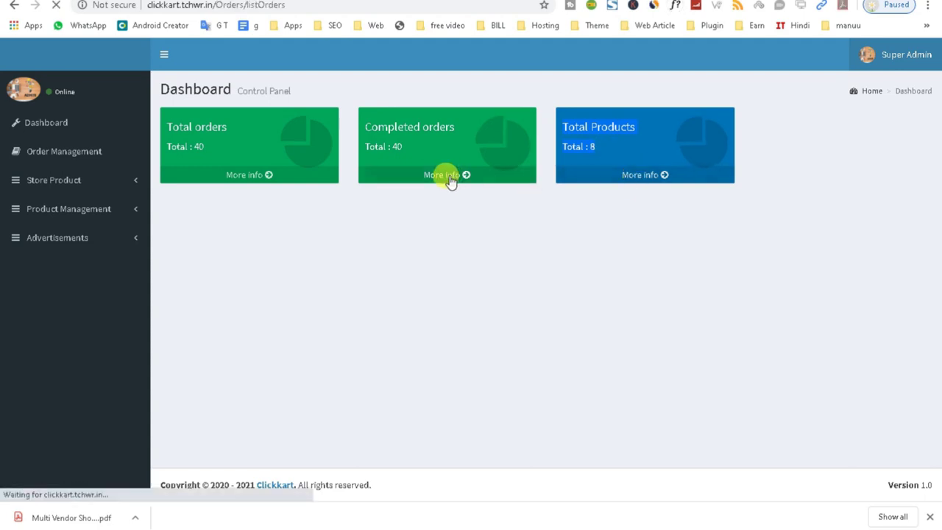
scroll(420, 368, down, 5)
scroll(424, 368, up, 3)
scroll(424, 368, up, 3)
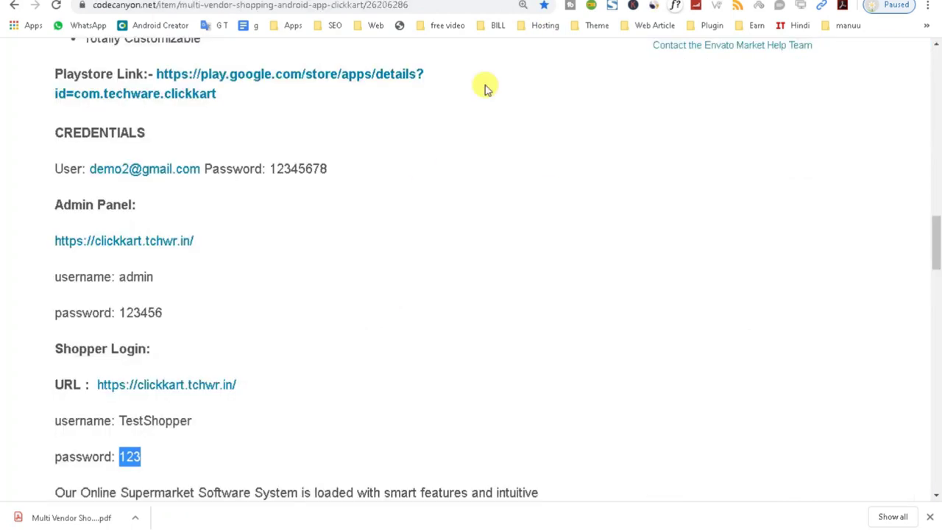
- Scroll to CREDENTIALS, select the admin username and bring up the Admin Panel link's context menu
scroll(288, 410, down, 1)
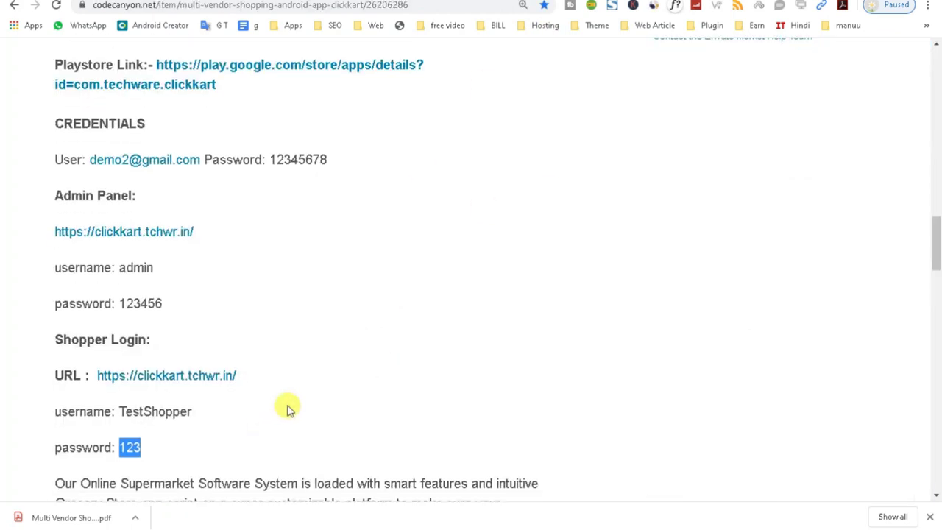
scroll(288, 410, down, 1)
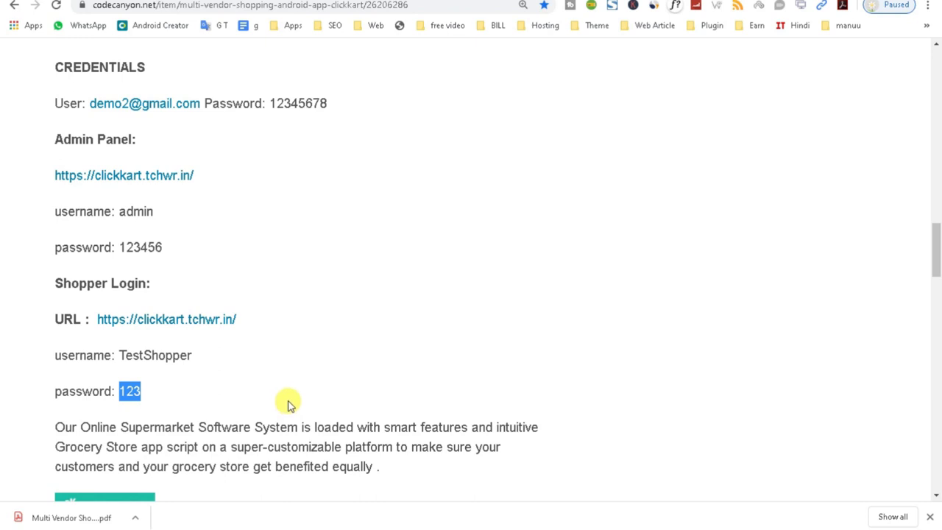
double_click(136, 212)
scroll(158, 291, down, 1)
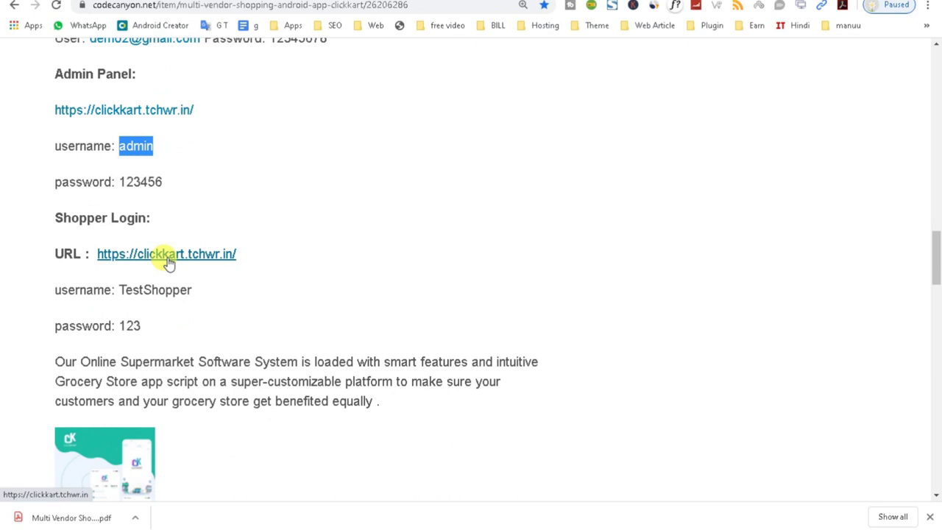
scroll(168, 261, up, 1)
right_click(137, 175)
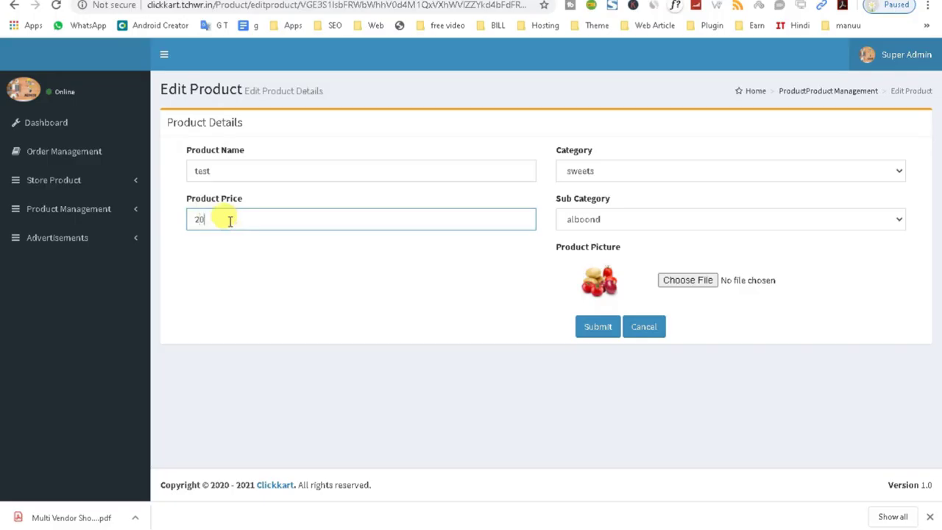
drag(221, 219, 185, 219)
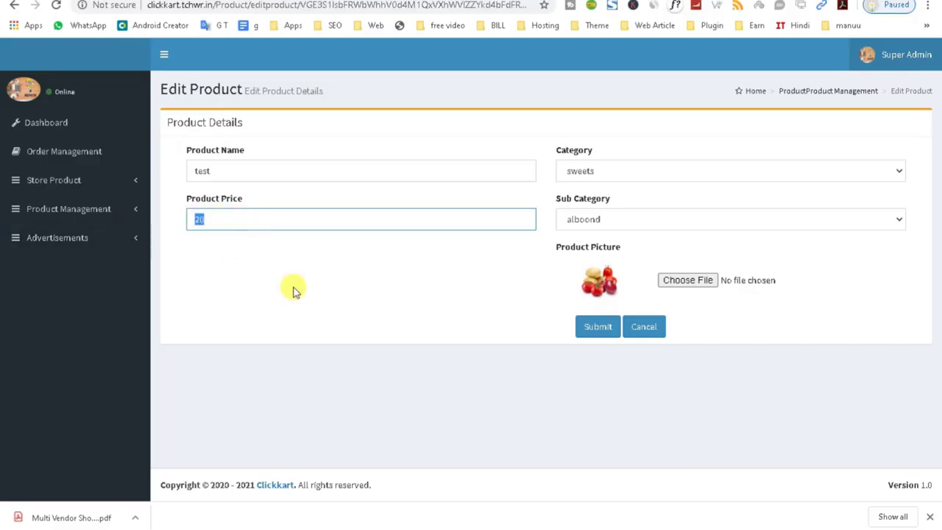
double_click(221, 171)
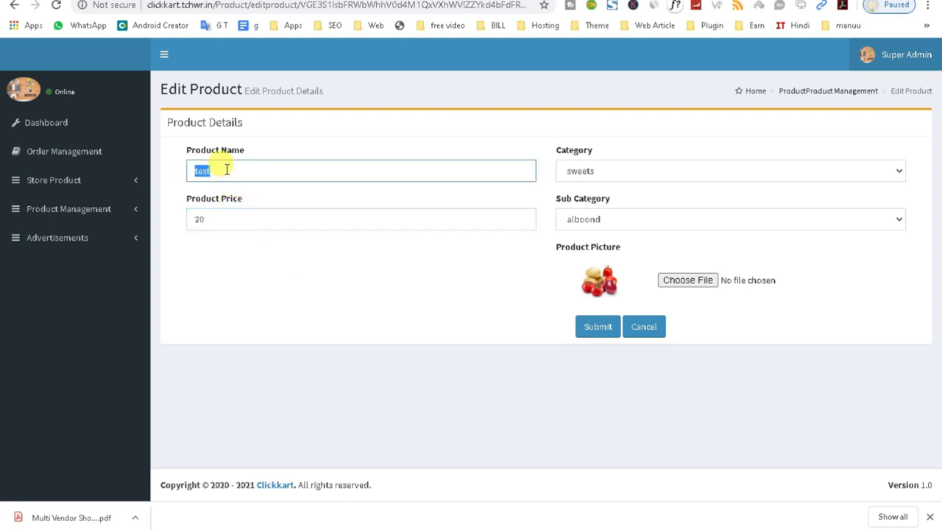
click(600, 220)
click(602, 248)
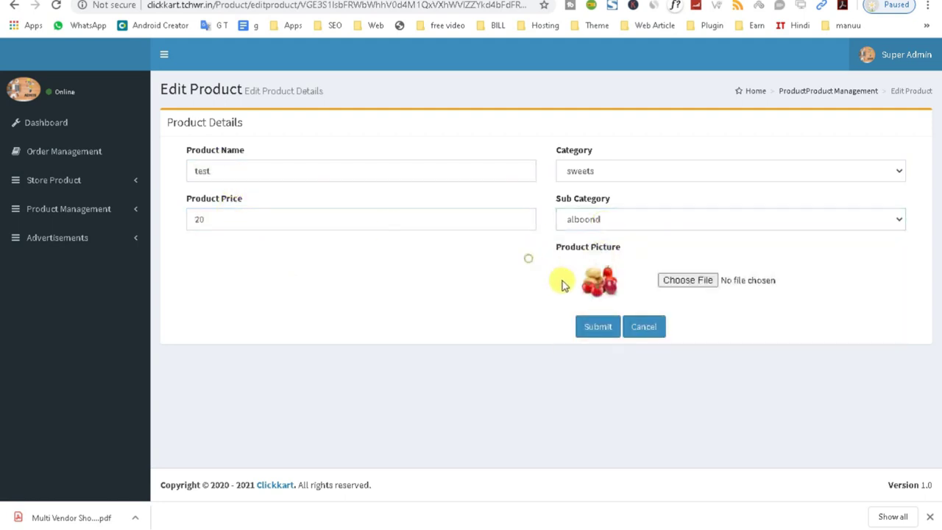
drag(547, 249, 620, 255)
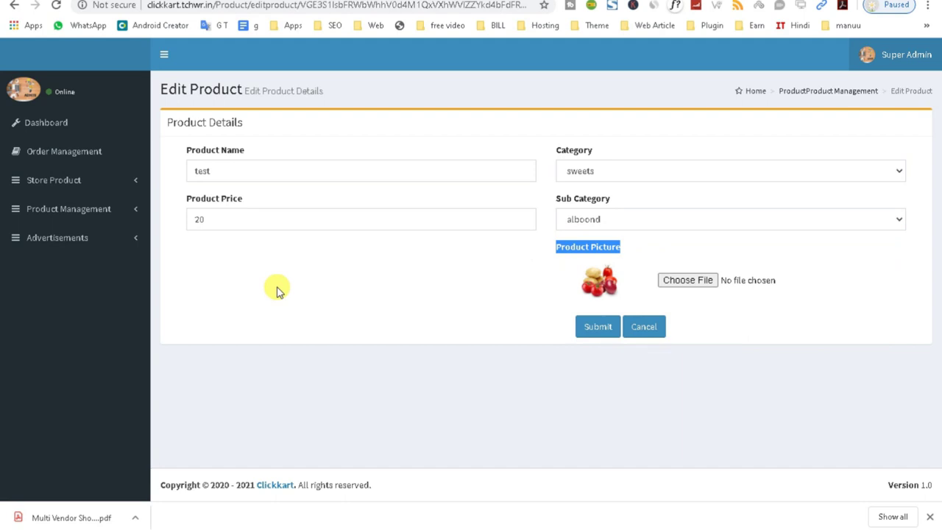
double_click(213, 209)
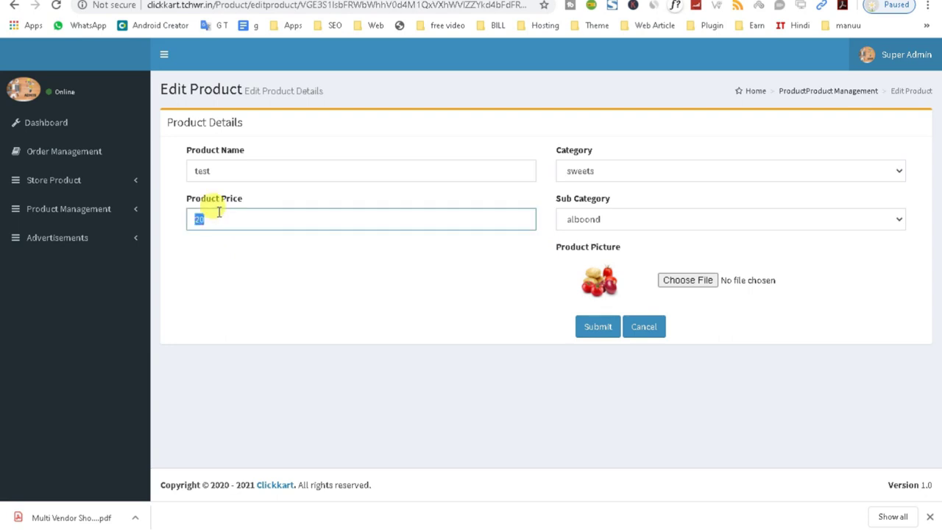
click(91, 209)
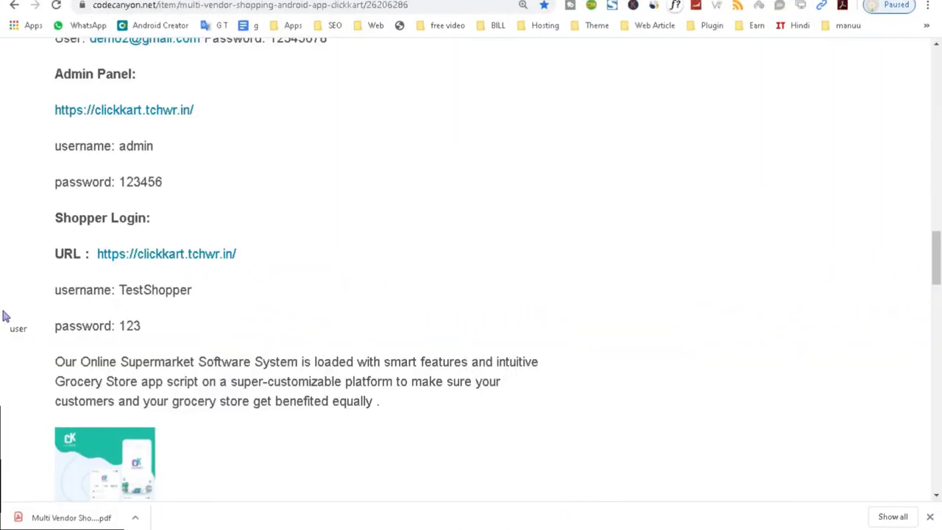
- Open the listing's Admin Panel link in a new tab
scroll(147, 258, up, 1)
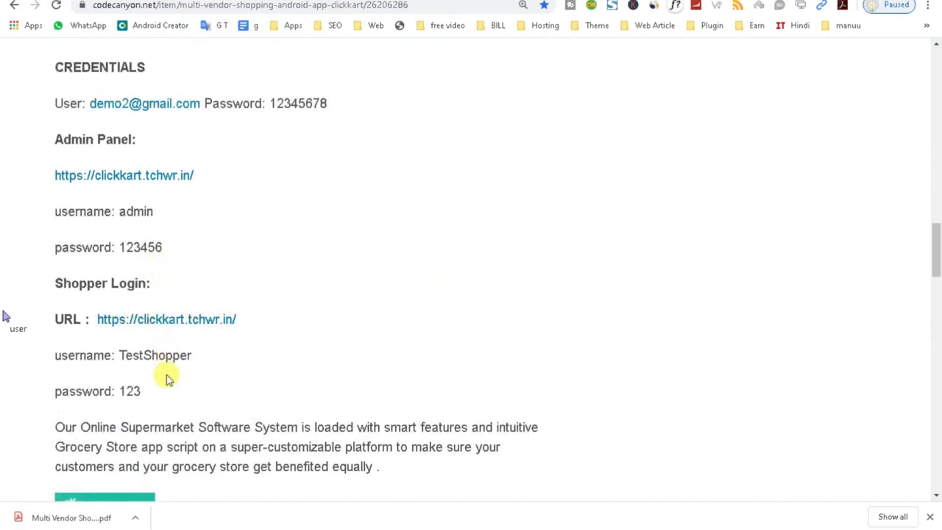
scroll(136, 279, up, 1)
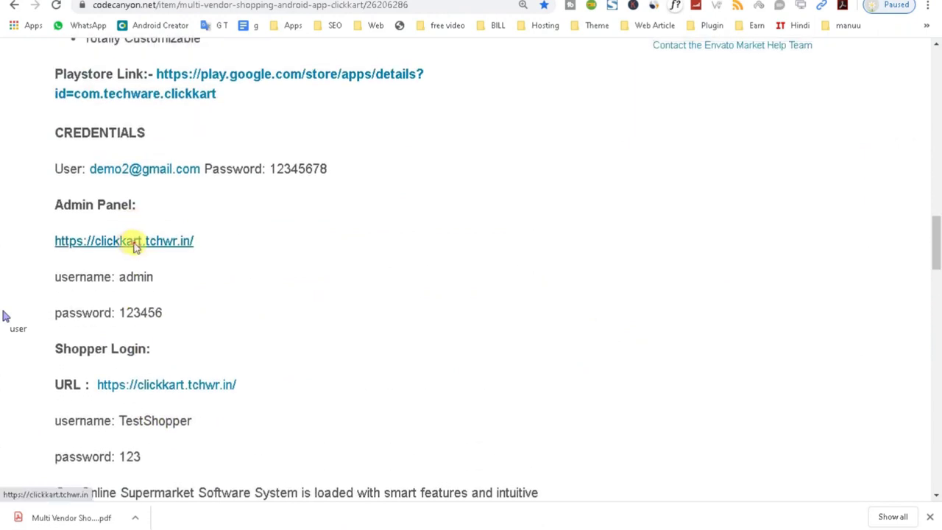
right_click(134, 245)
click(160, 252)
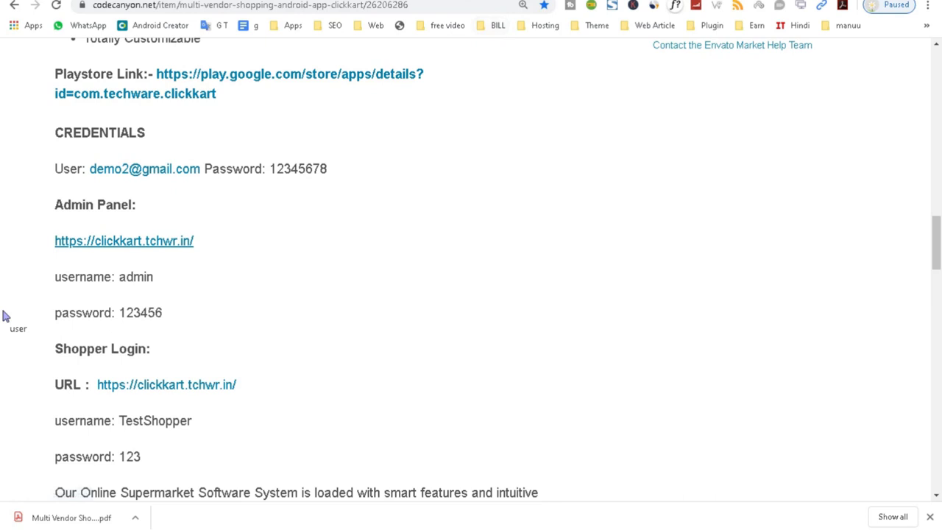
click(498, 0)
- Copy the listed admin password into the admin sign-in Password field
click(331, 0)
drag(119, 313, 166, 315)
key(ctrl+c)
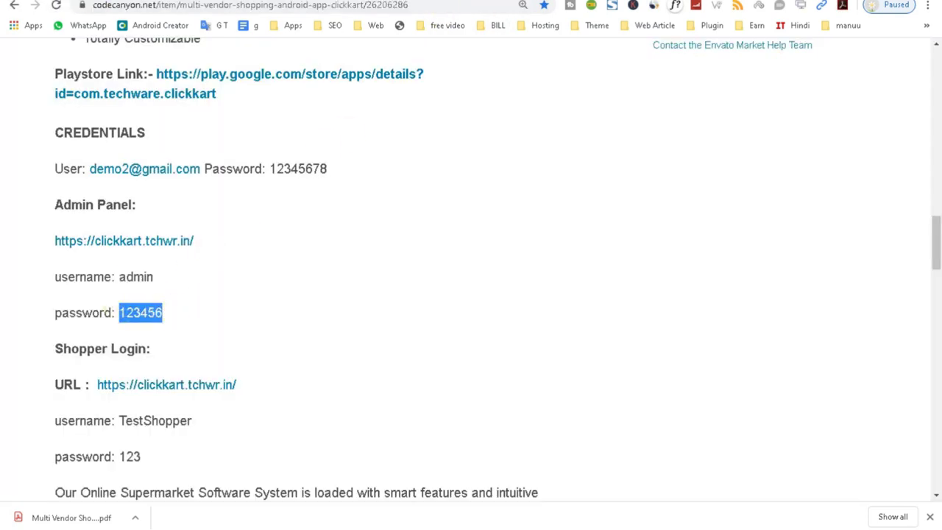
click(497, 0)
key(ctrl+v)
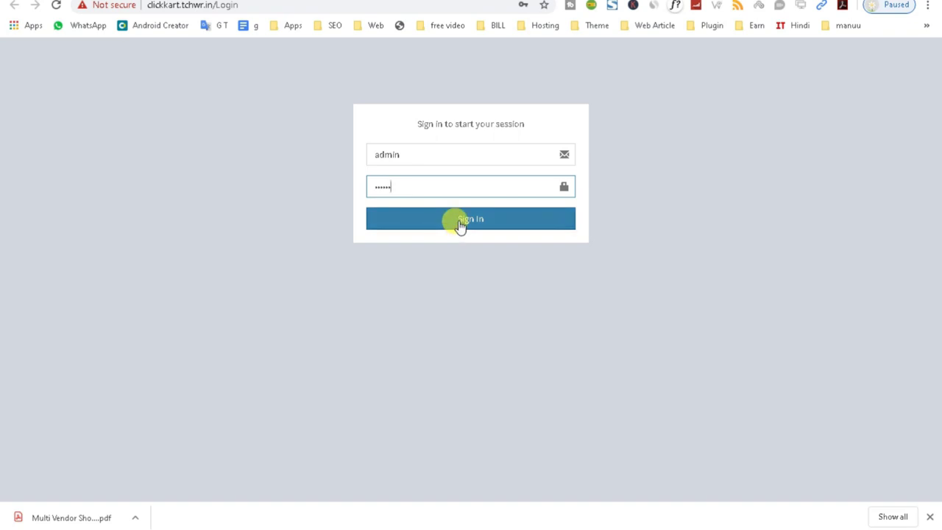
- Sign in as Super Admin and expand Shopper Management in the sidebar
click(459, 223)
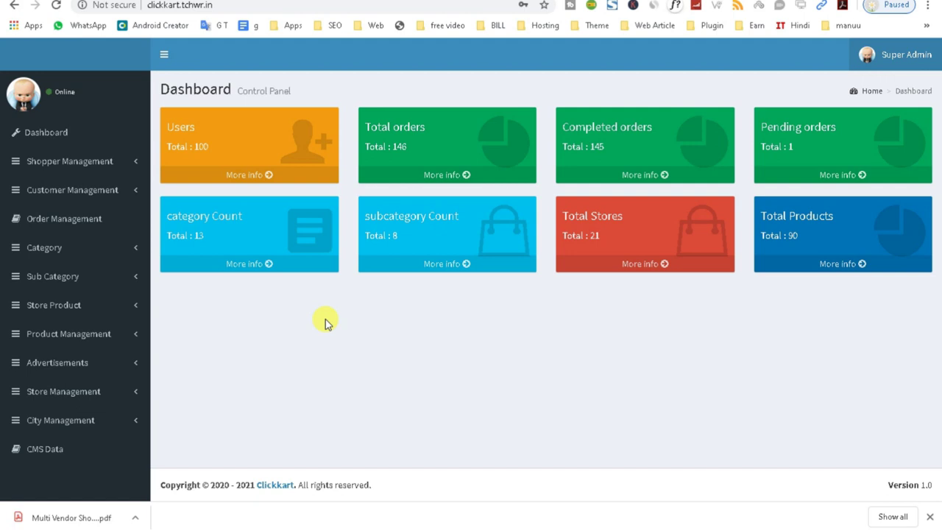
click(78, 167)
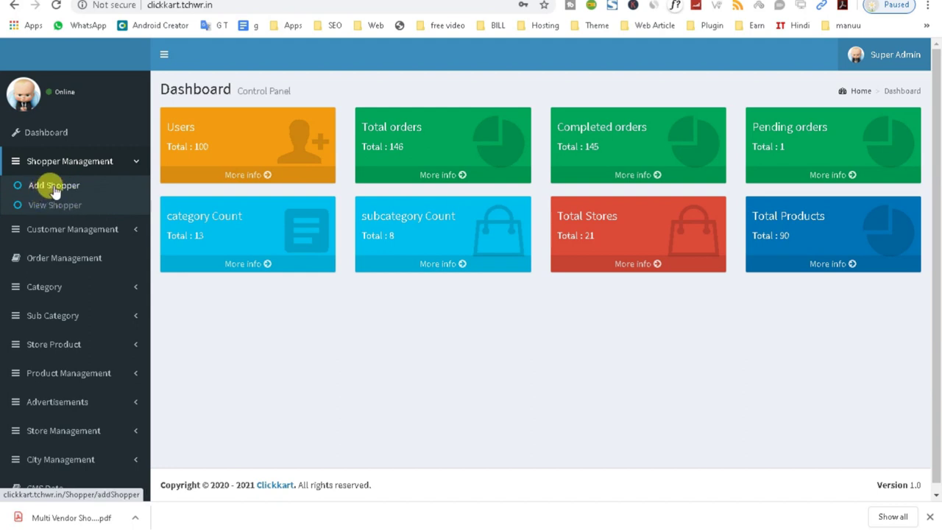
- Open the empty Add Shopper form, step through its fields, then return to the CodeCanyon credentials page
click(54, 188)
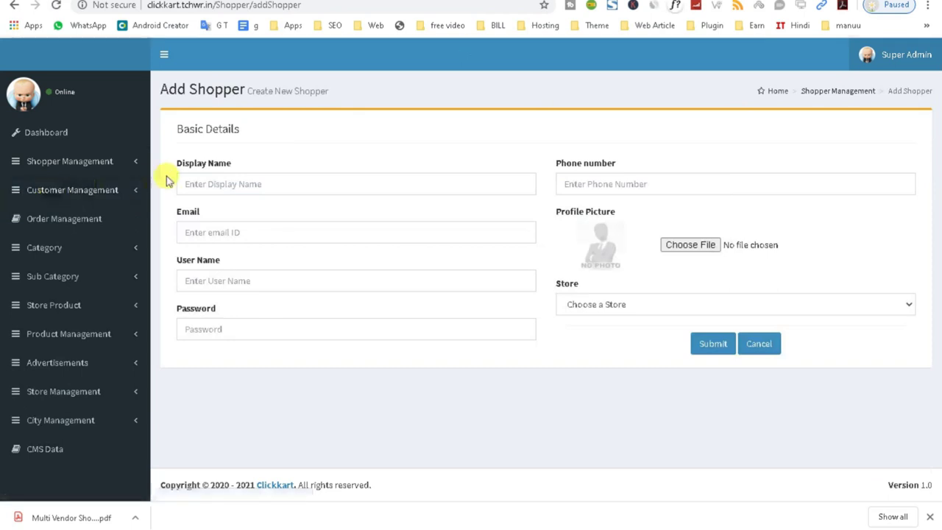
click(185, 164)
click(194, 211)
click(265, 181)
click(270, 231)
click(375, 272)
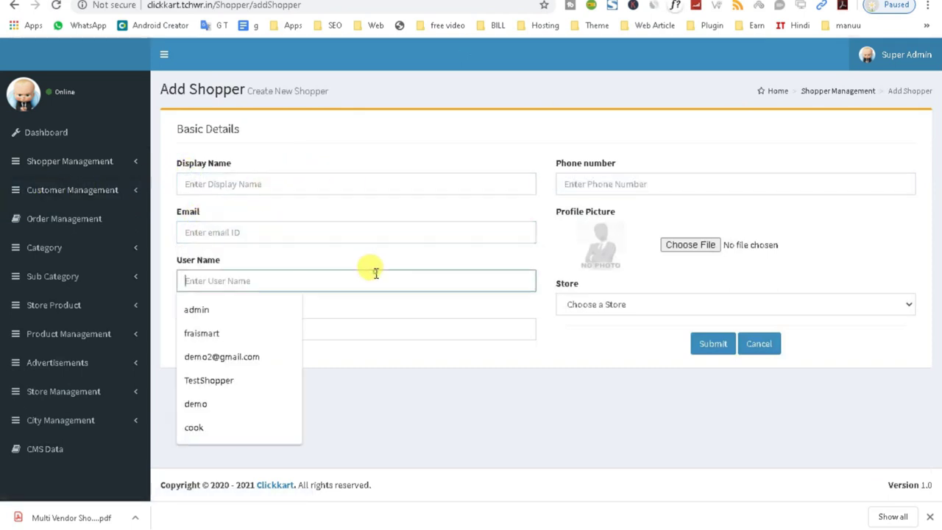
click(394, 320)
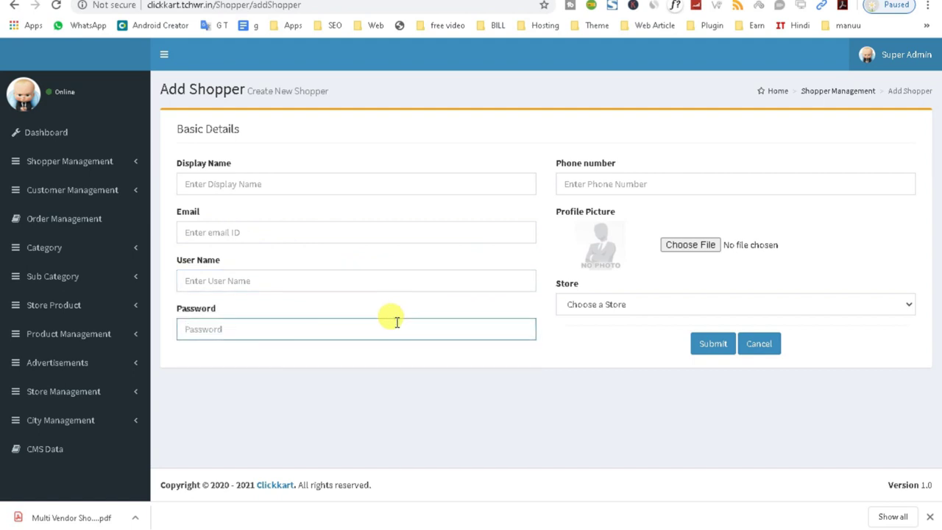
click(478, 0)
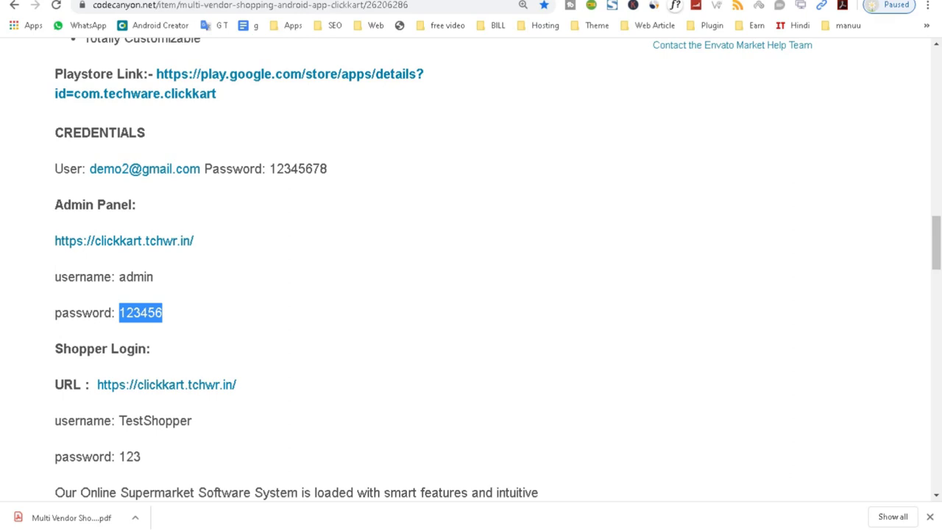
- Switch to the brochure PDF tab and scroll to its Features of Admin Panel list
key(ctrl+Tab)
scroll(299, 242, up, 6)
scroll(310, 265, up, 5)
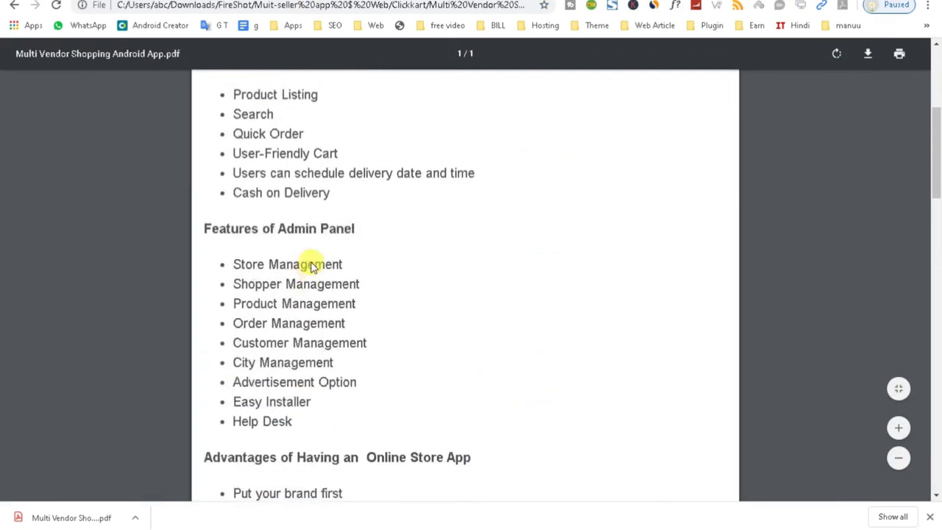
scroll(372, 326, down, 1)
scroll(372, 326, down, 1)
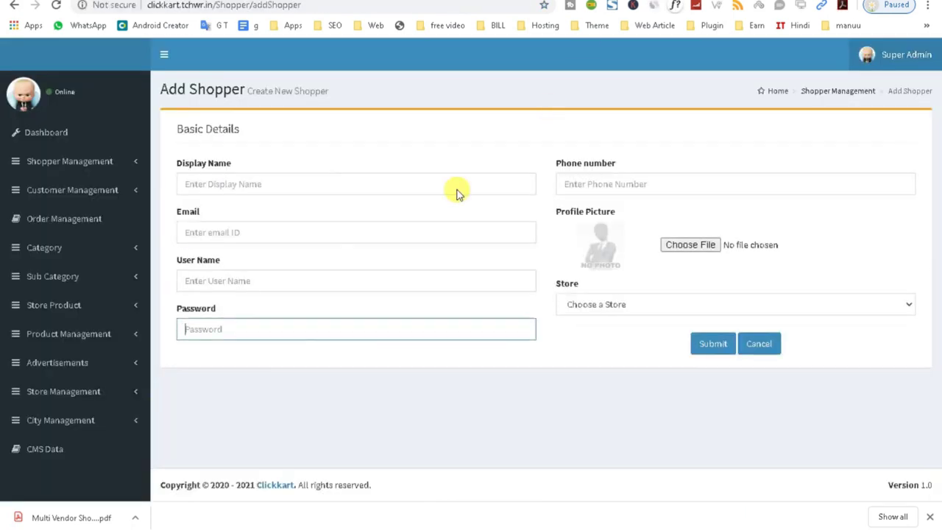
- Enter display name test and autofill the phone number, e-mail and user name admin
click(223, 184)
text(test)
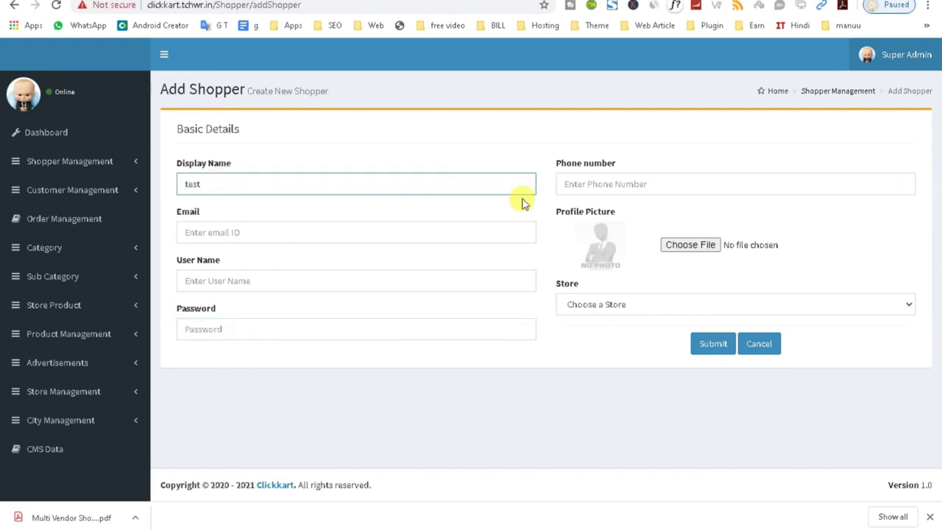
click(605, 184)
click(603, 212)
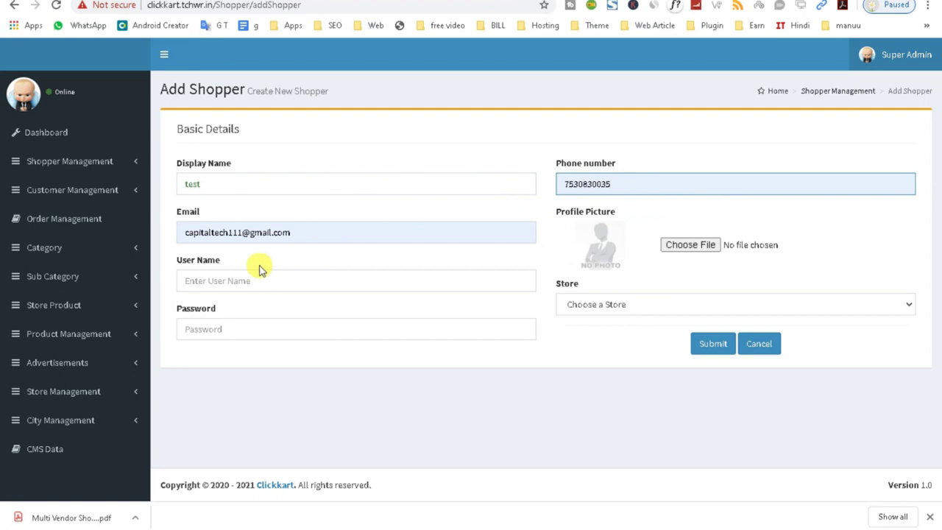
click(200, 280)
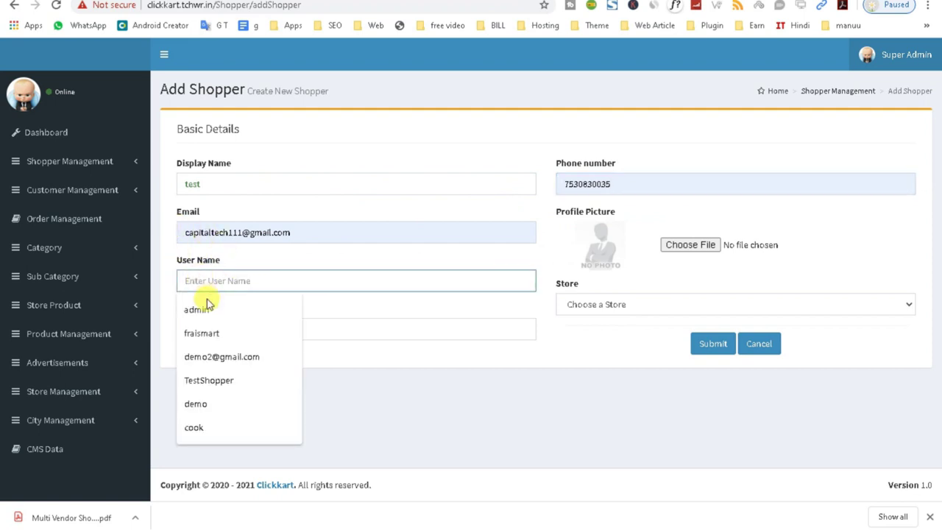
click(209, 308)
- Browse the store assignment list, then select the display name test
click(215, 328)
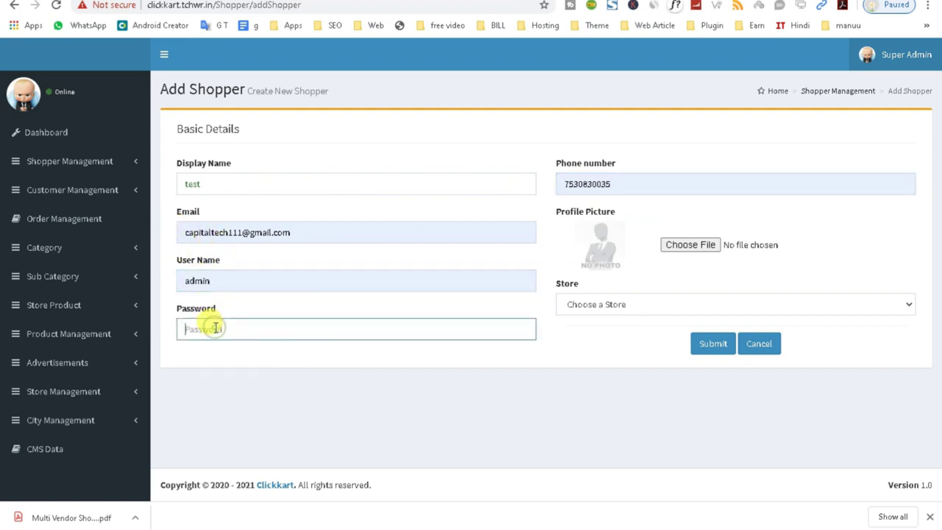
click(582, 304)
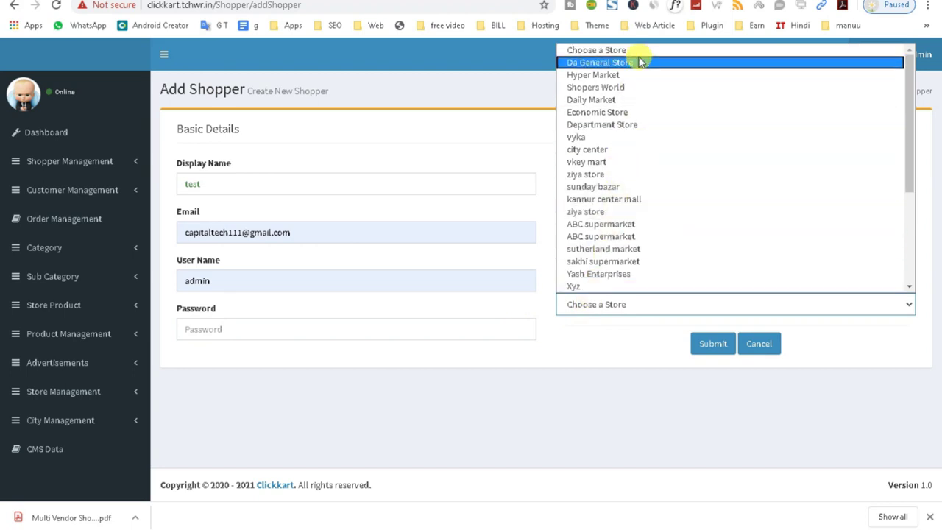
scroll(622, 272, down, 3)
scroll(625, 242, up, 5)
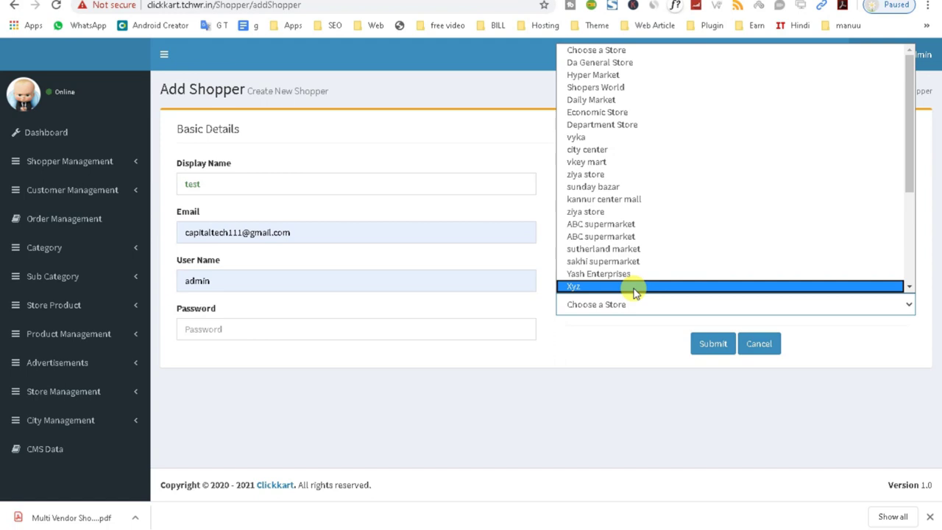
click(216, 329)
drag(200, 184, 180, 184)
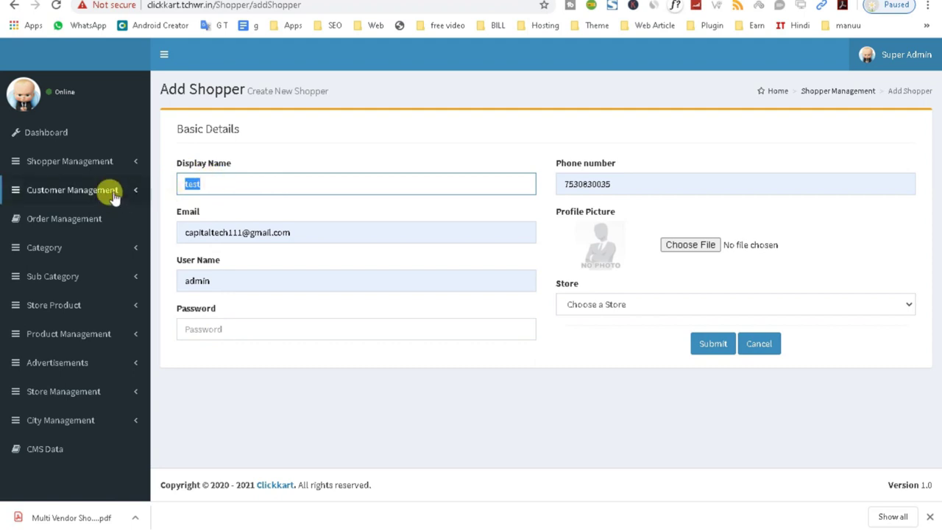
click(110, 164)
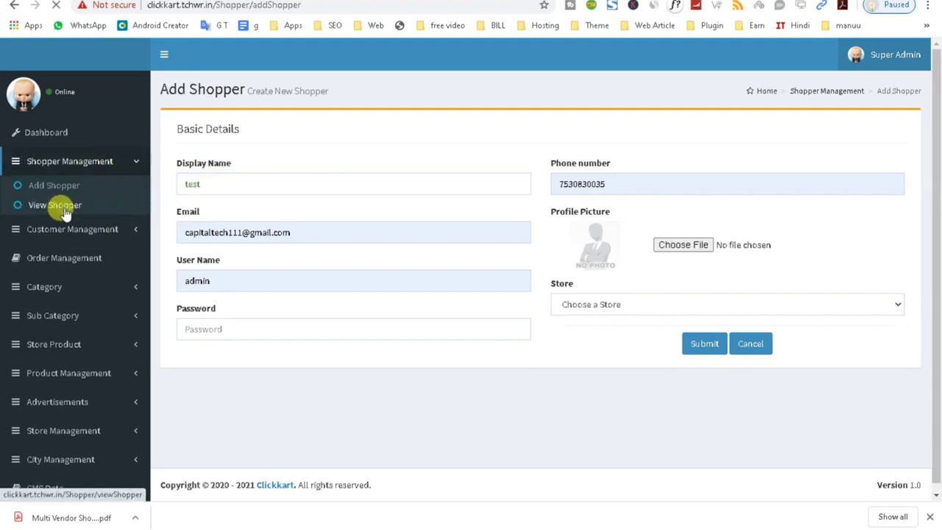
- Open View Shopper to review Royale, LaximiStore, Nfbd and jiji, all Active
click(64, 209)
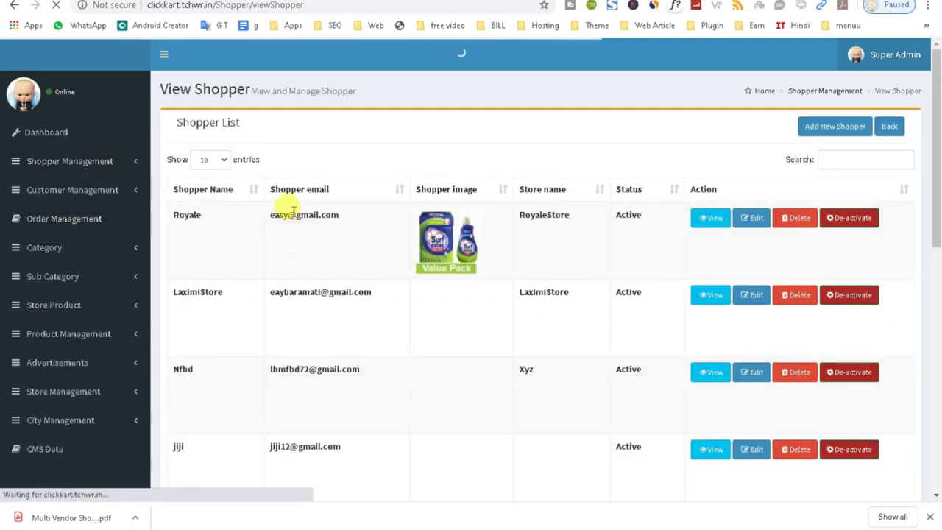
scroll(294, 295, down, 2)
scroll(295, 295, up, 2)
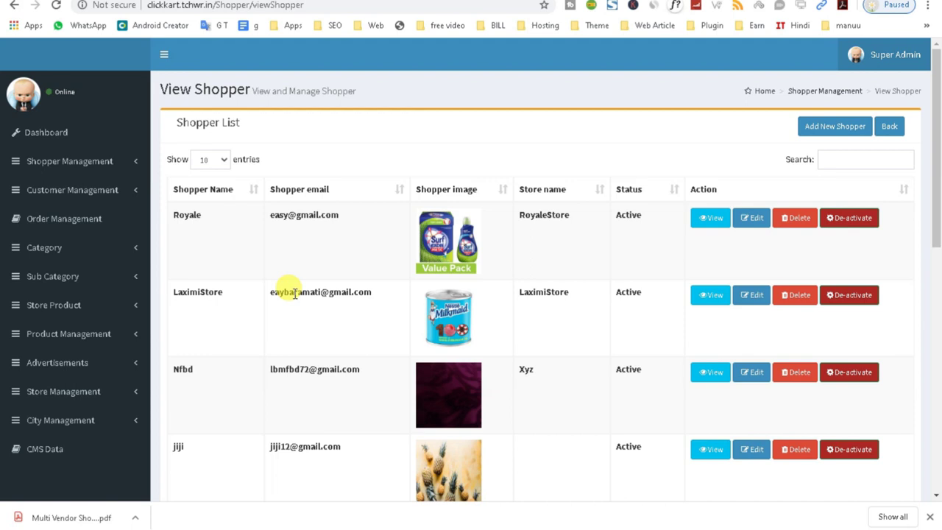
click(97, 164)
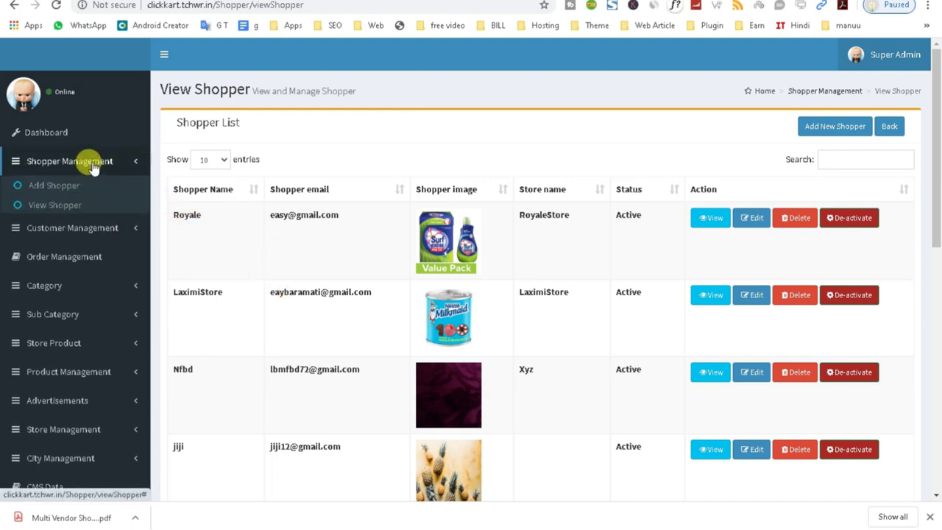
click(59, 185)
- Type a trial display name 'ra' on Add Shopper, edit it, then clear the field
click(323, 177)
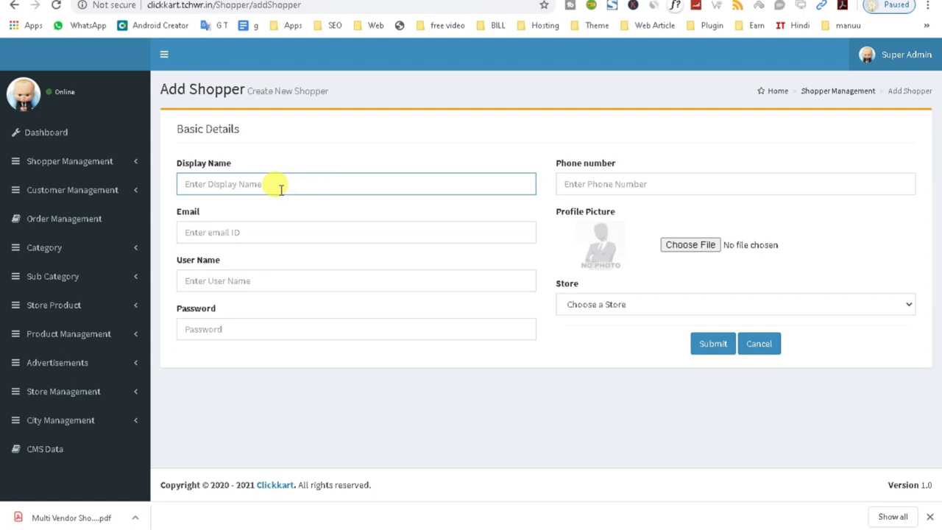
text(rajed)
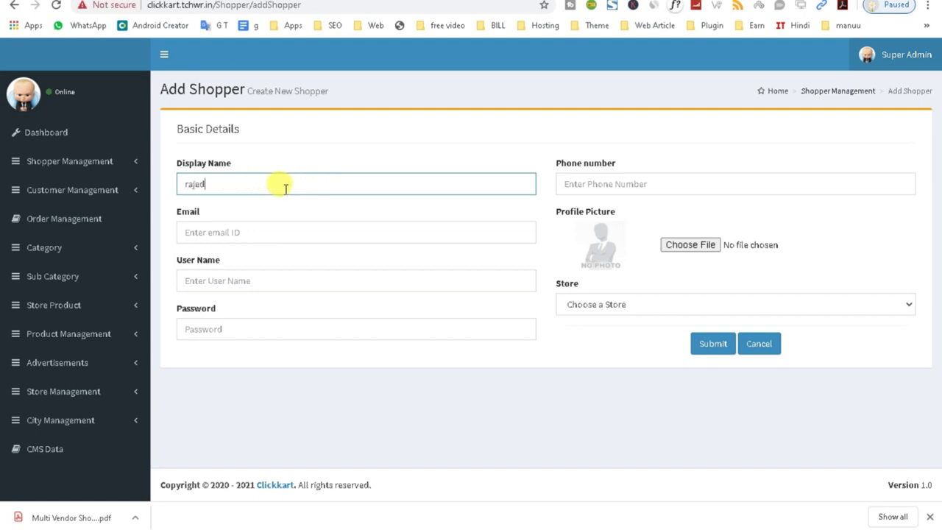
double_click(236, 184)
click(252, 184)
key(BackSpace)
text(s)
double_click(253, 184)
key(BackSpace)
click(182, 5)
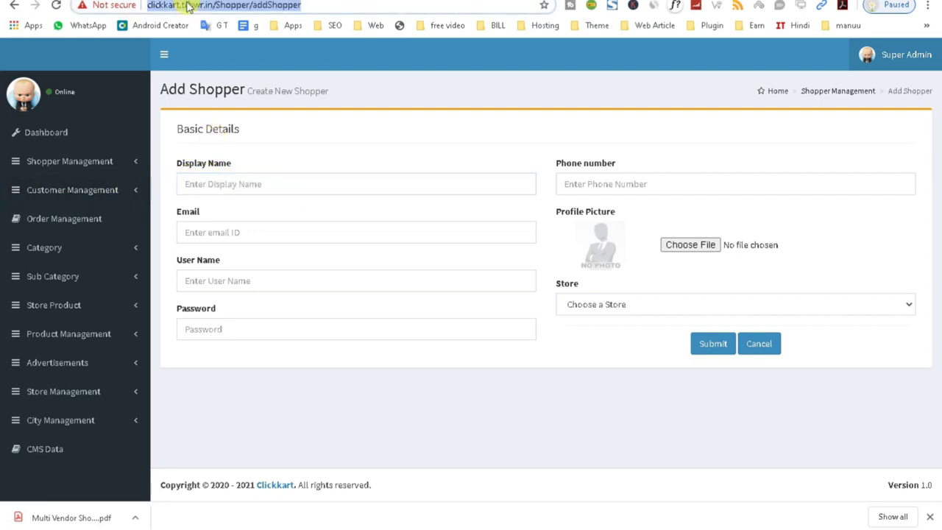
- Type a test phrase in the address bar without searching, then expand Store Management
text(rajes ab)
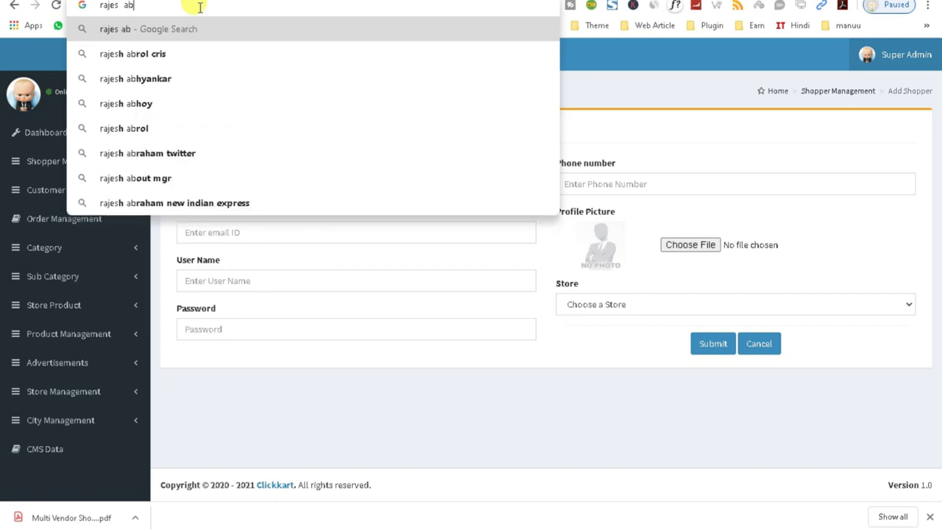
text(c)
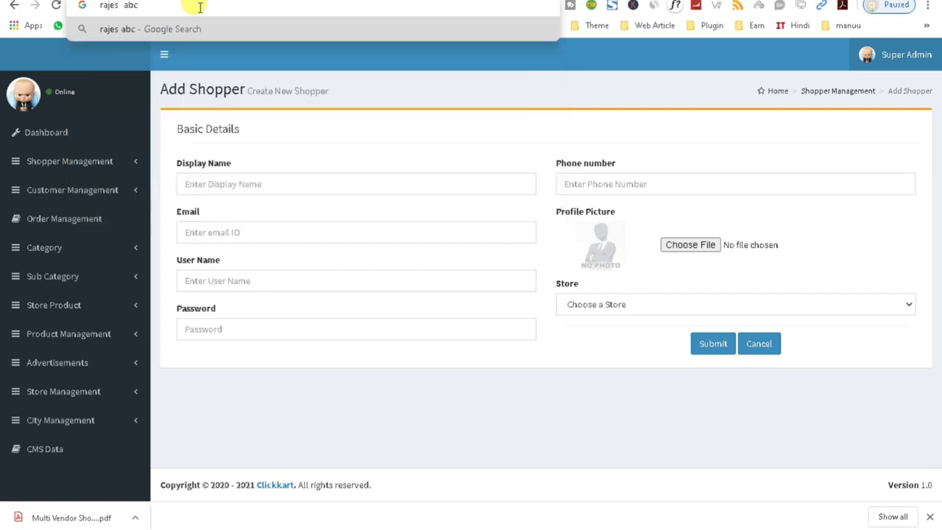
text( bc ss)
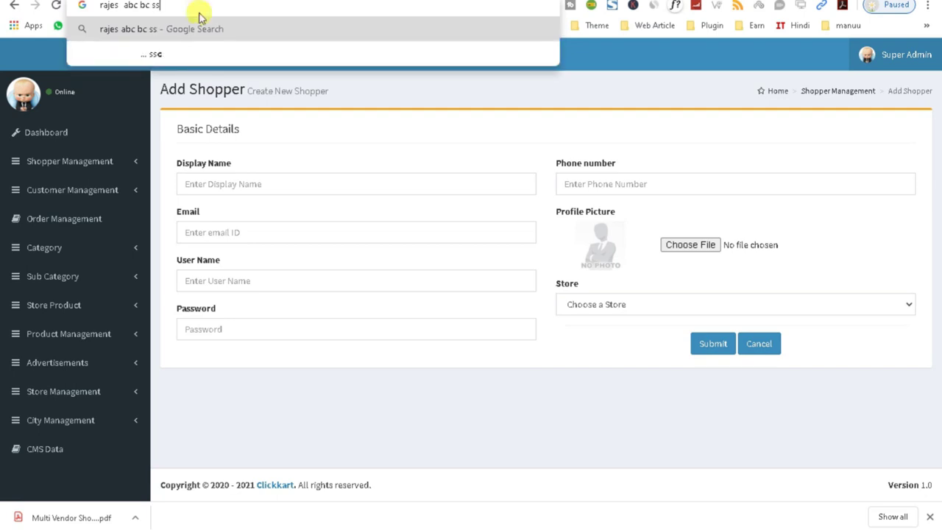
drag(160, 5, 125, 5)
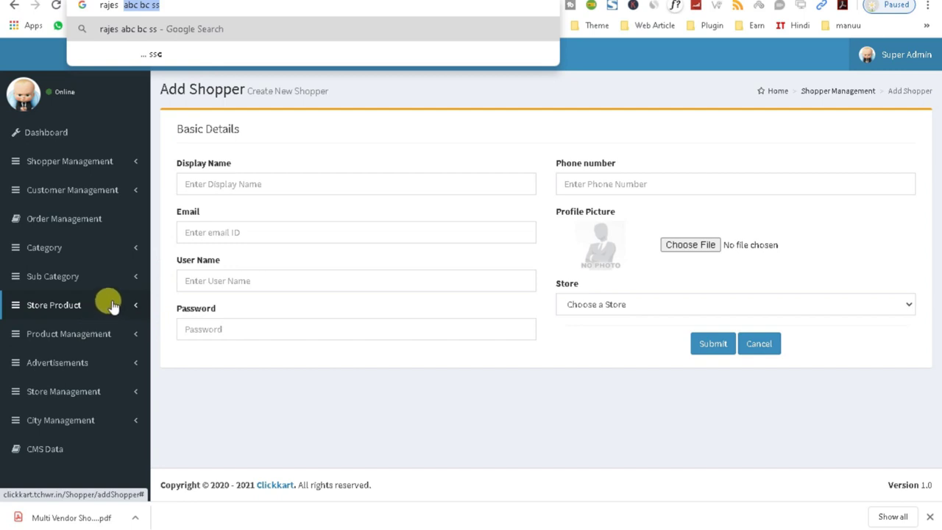
click(104, 392)
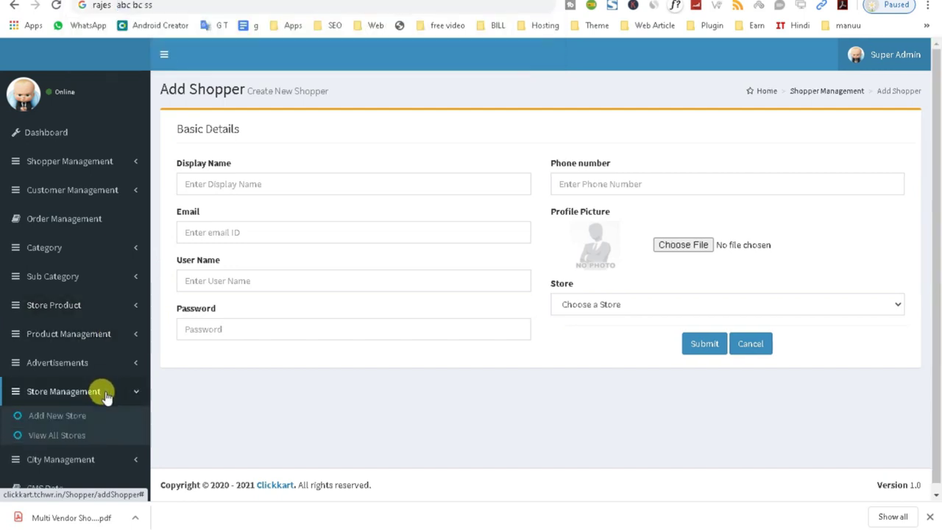
click(67, 422)
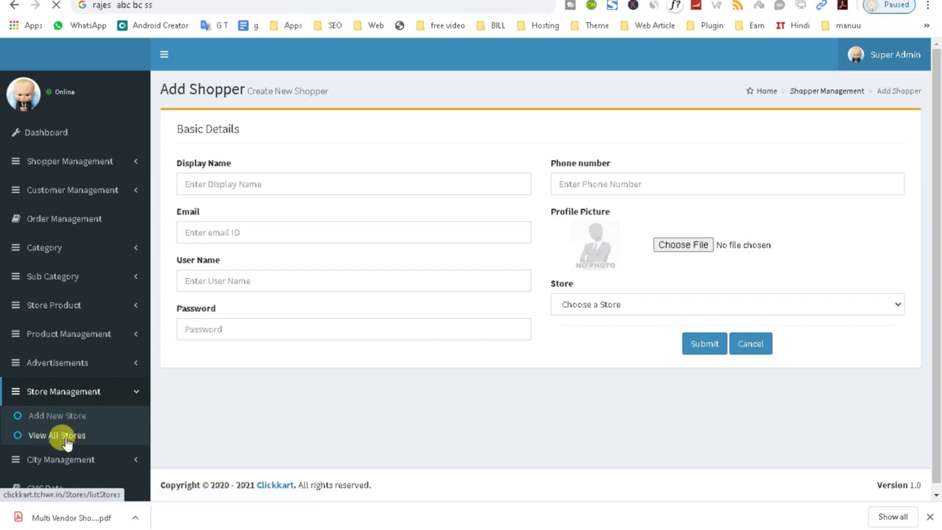
- Open View All Stores and scroll through Safal, Haldirams and P k Departmental stores
click(65, 439)
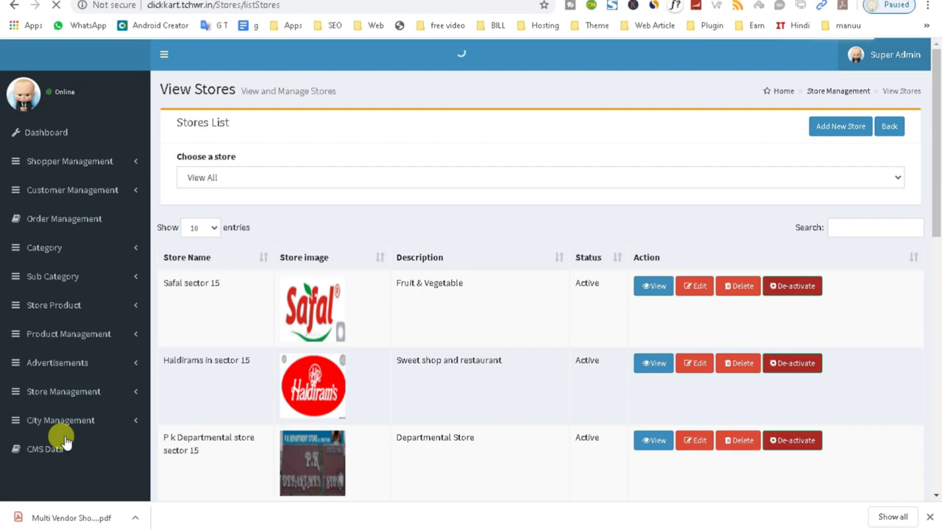
scroll(206, 286, down, 6)
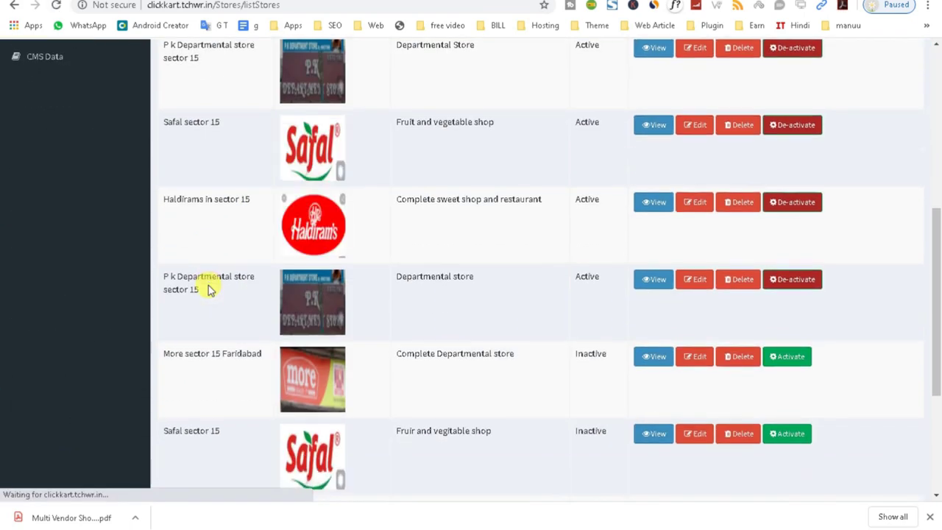
scroll(217, 287, up, 5)
scroll(224, 287, up, 2)
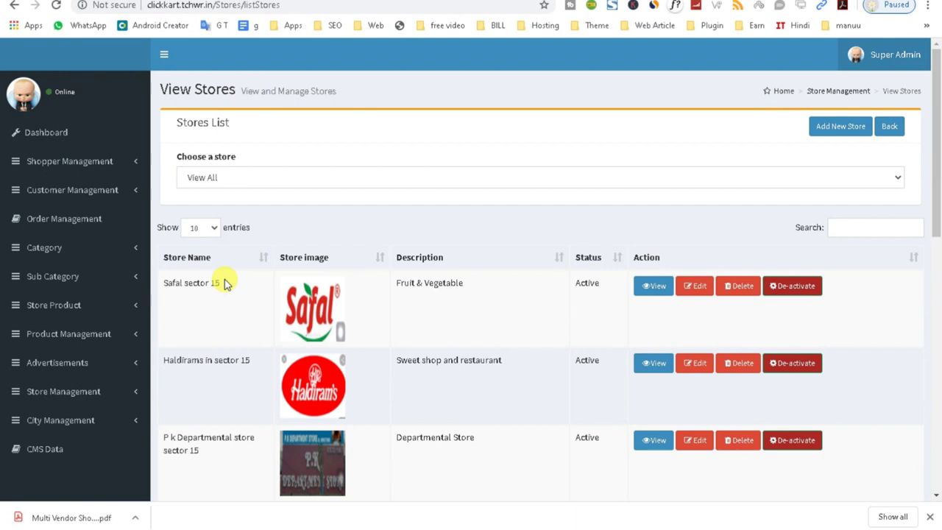
click(135, 161)
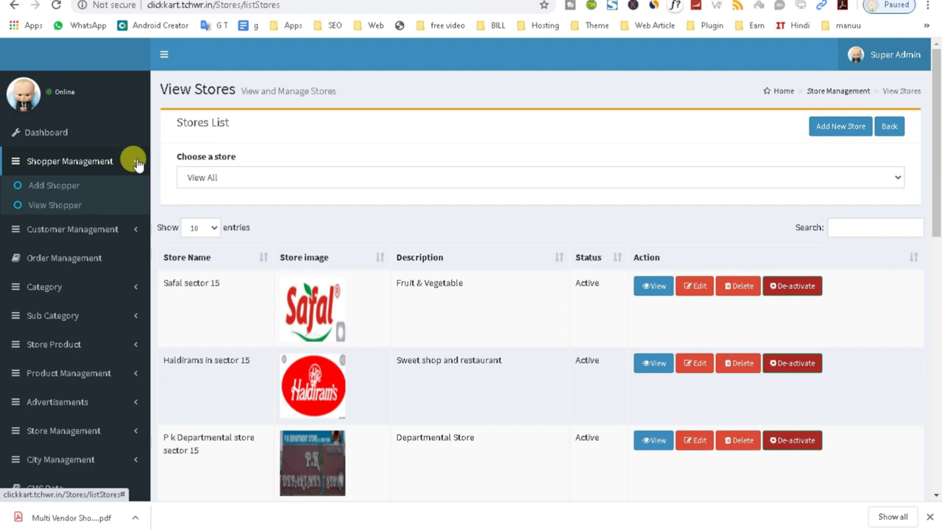
click(136, 162)
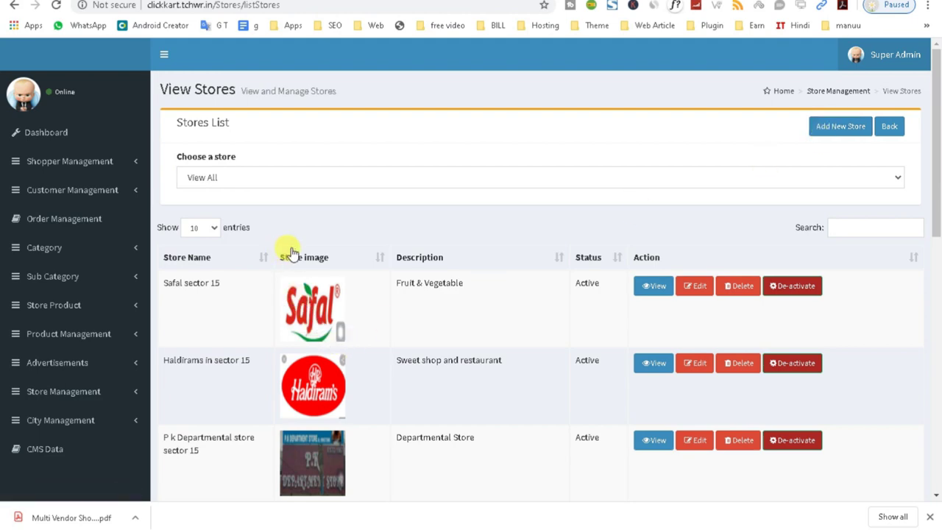
scroll(317, 287, down, 1)
scroll(317, 287, down, 6)
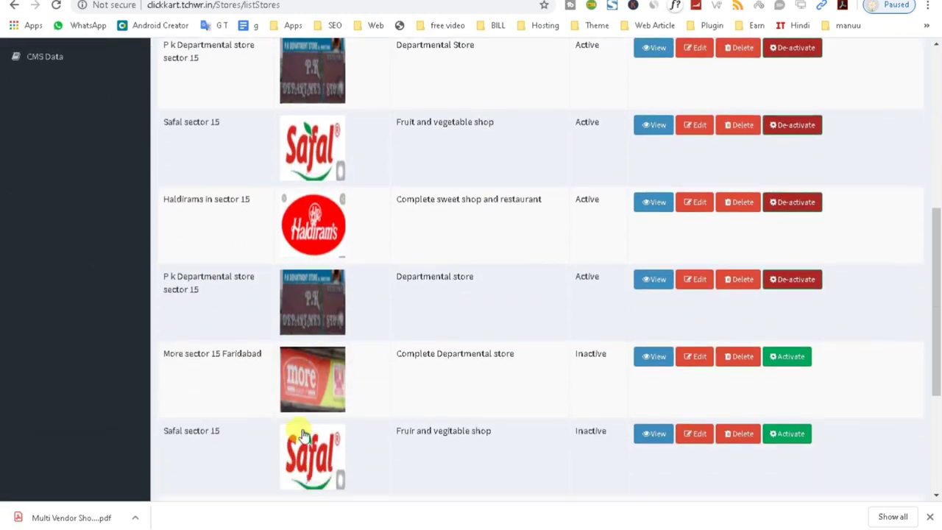
scroll(324, 382, down, 2)
scroll(320, 390, up, 5)
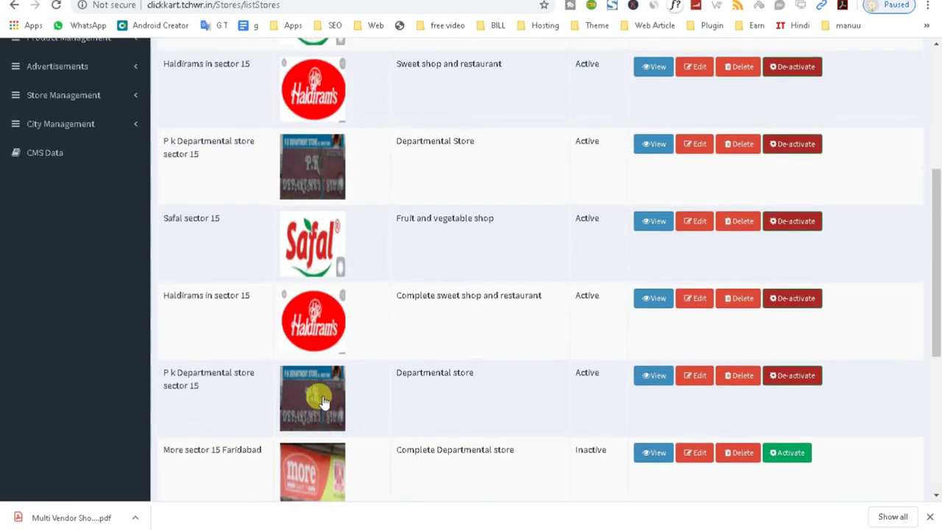
scroll(318, 375, up, 4)
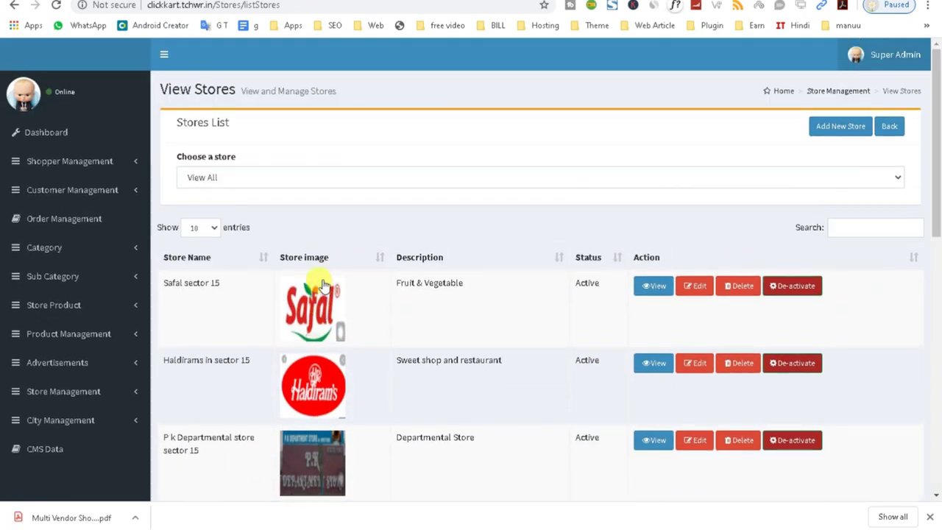
click(837, 133)
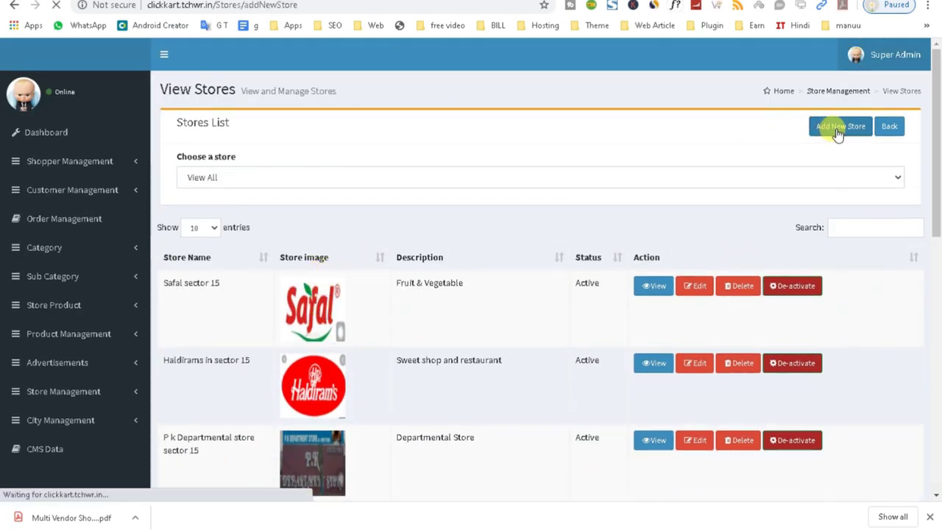
- Enter store name jk and description veg fruits on the Add New Store form
click(247, 170)
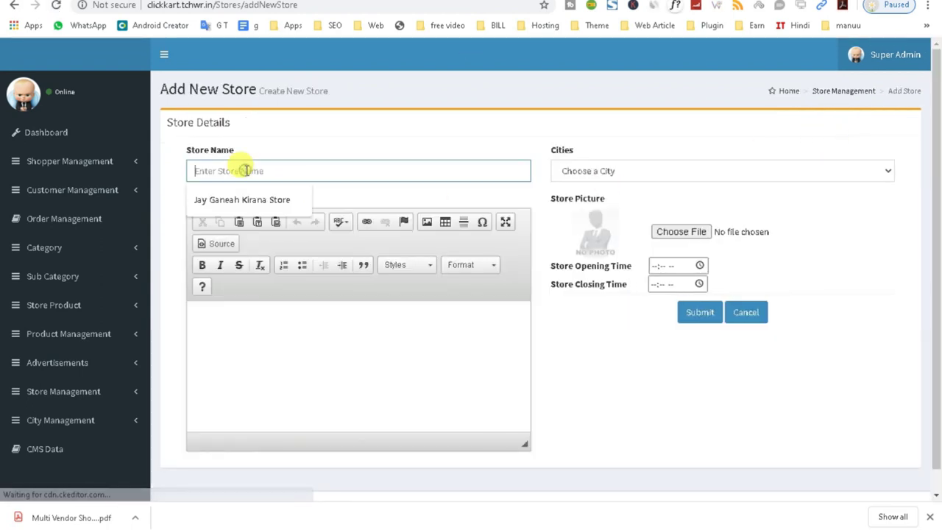
text(jk)
click(275, 361)
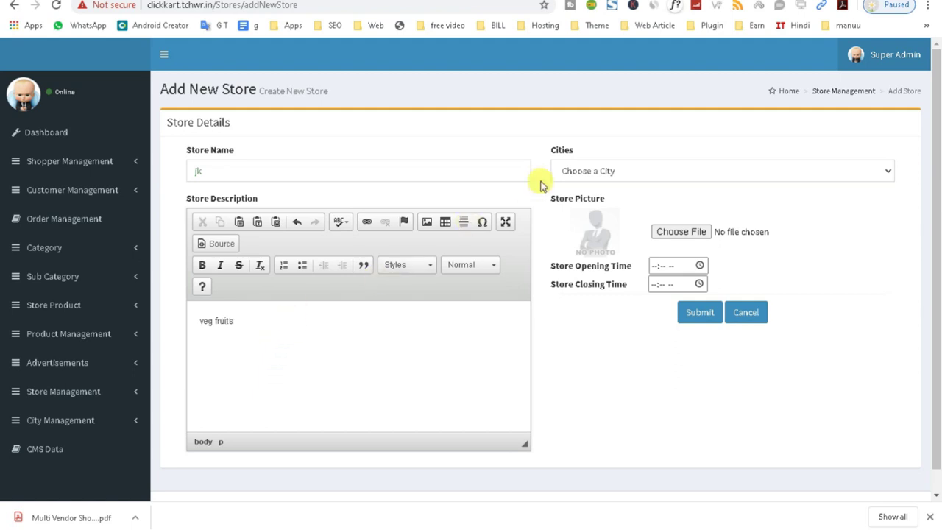
- Choose Fort Kochi from the Cities dropdown for store jk
click(615, 174)
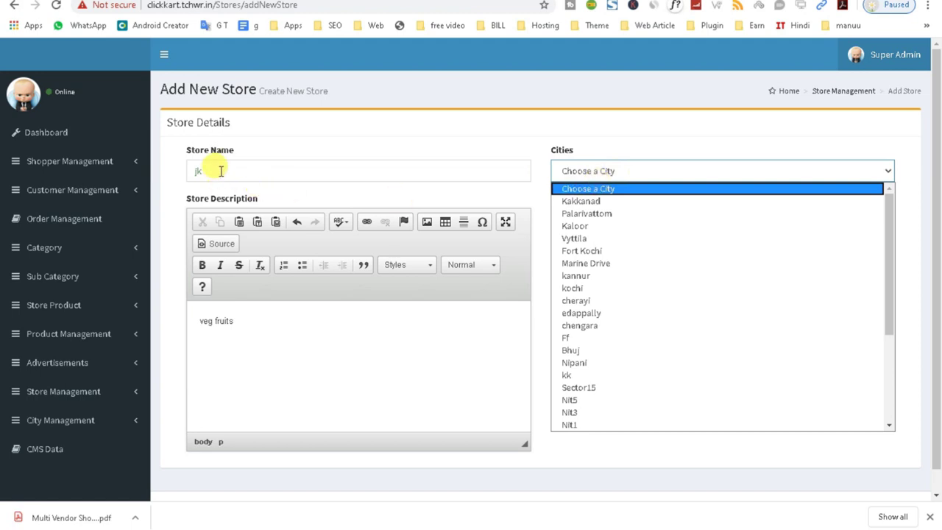
click(219, 171)
click(598, 173)
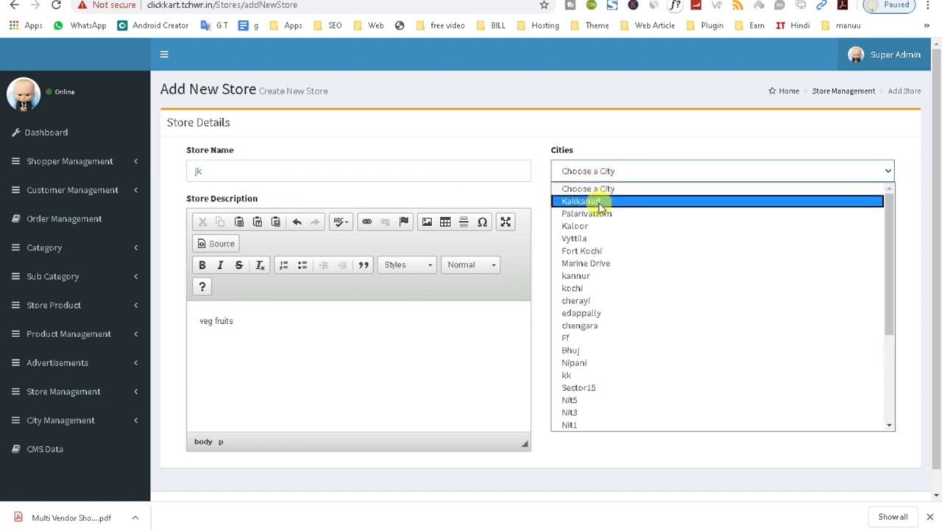
scroll(585, 412, down, 3)
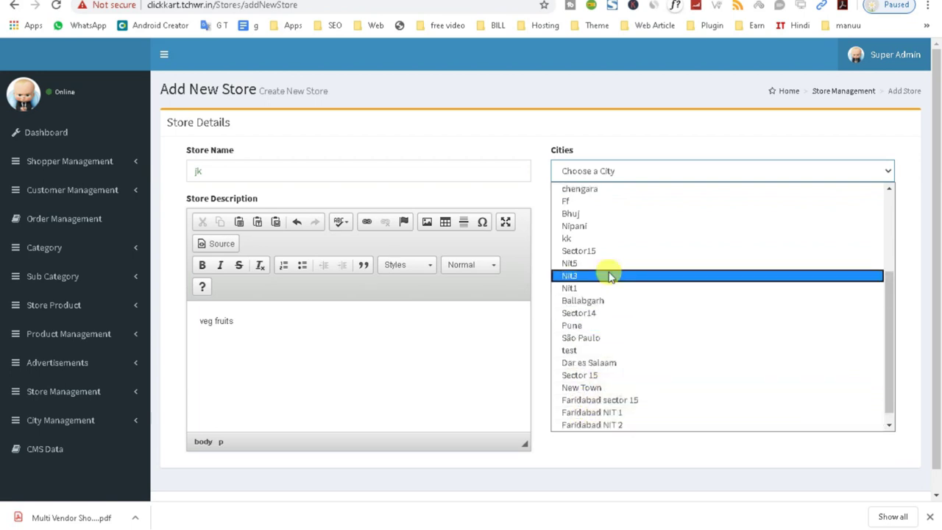
scroll(610, 390, down, 1)
scroll(608, 280, up, 4)
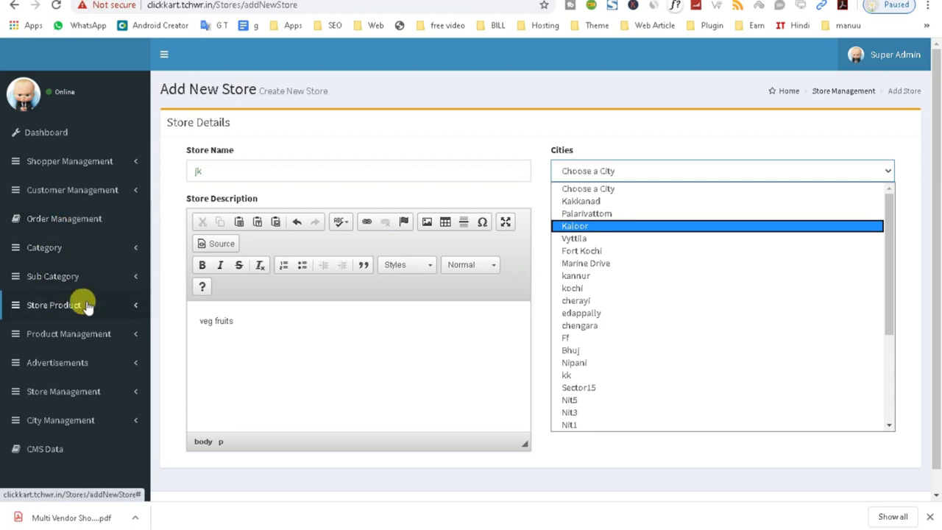
click(105, 421)
click(113, 421)
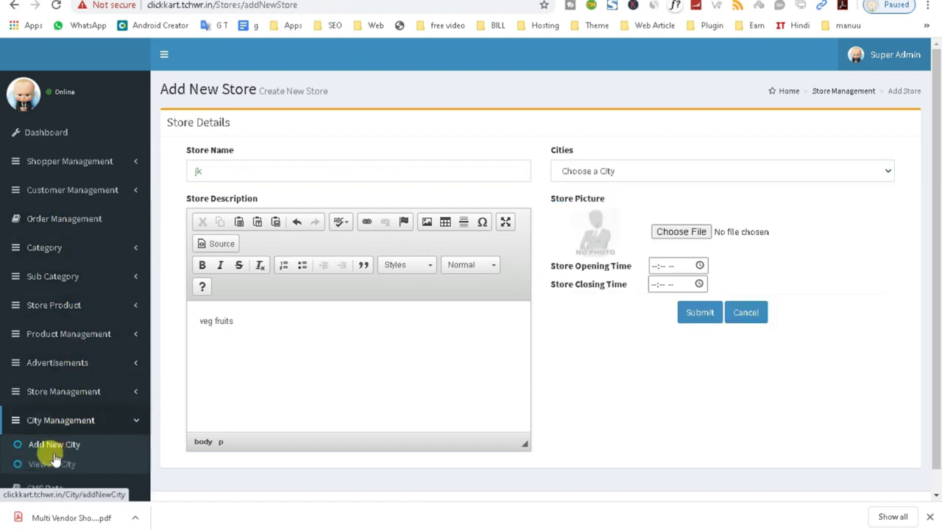
click(591, 168)
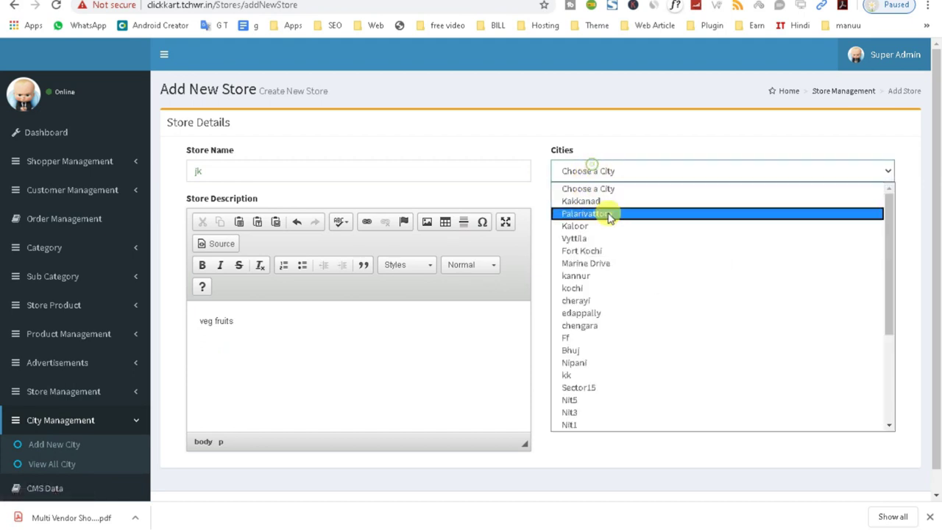
click(593, 251)
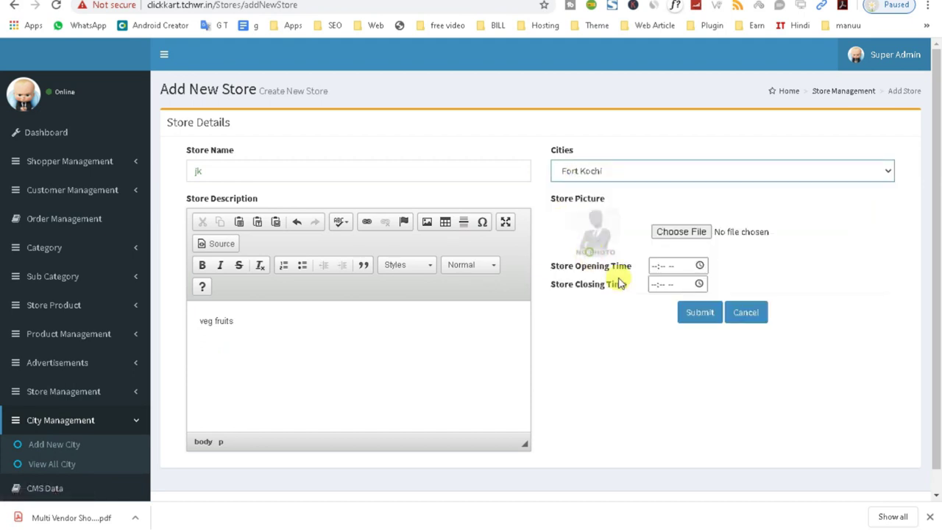
- Set the store opening time to 11:40 PM and closing time to 10:44 PM
click(698, 266)
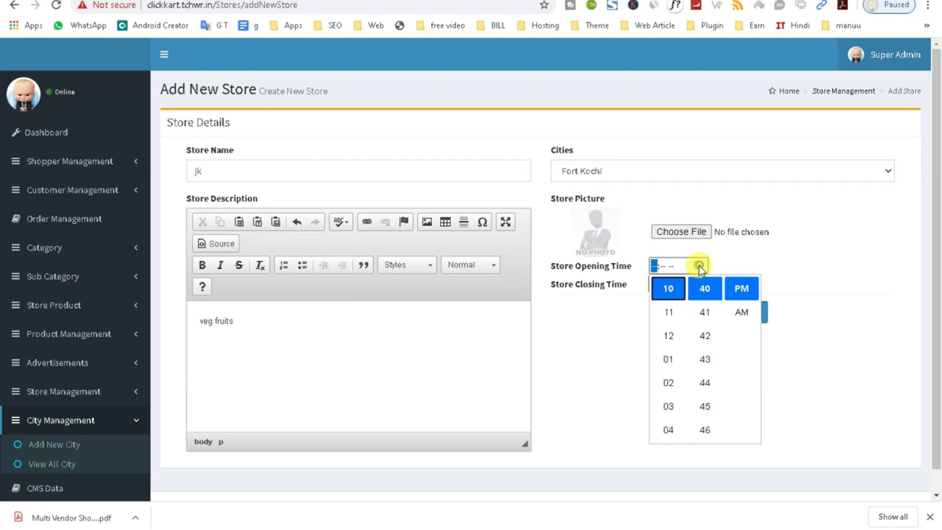
click(683, 318)
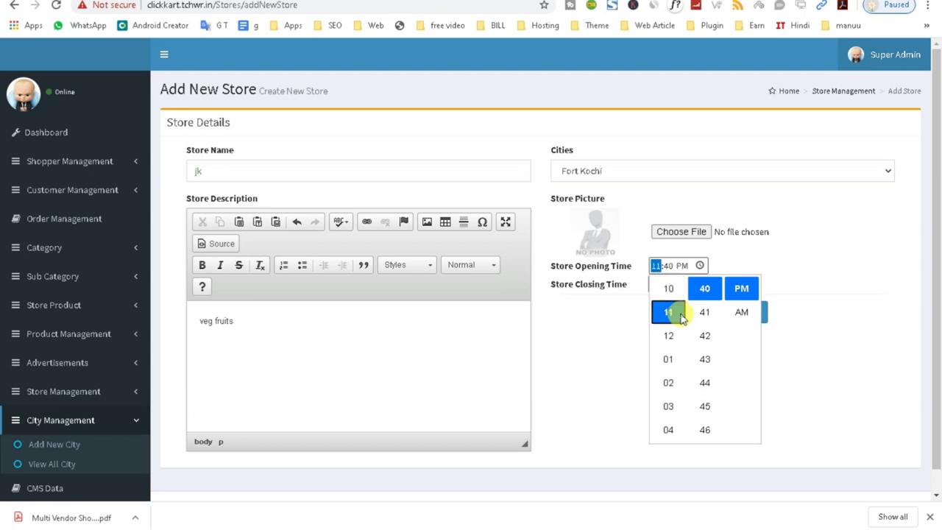
click(752, 263)
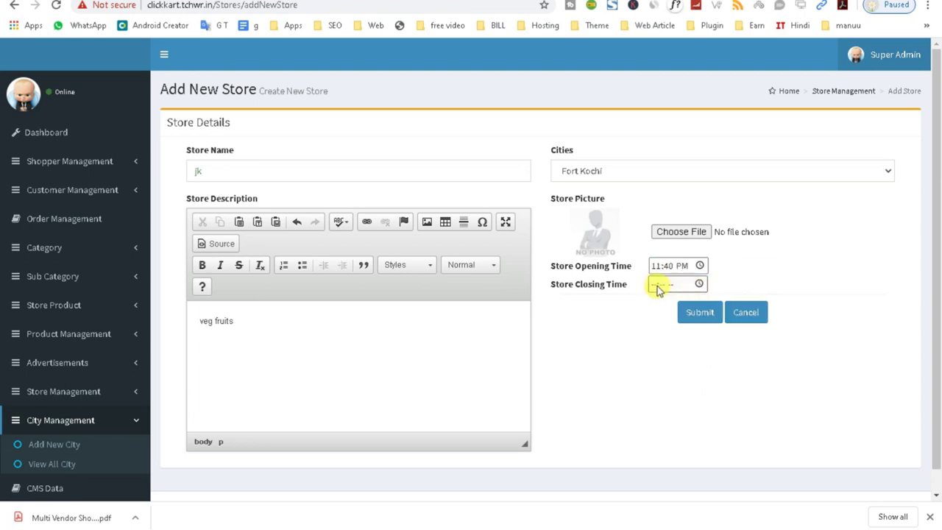
click(654, 287)
click(750, 273)
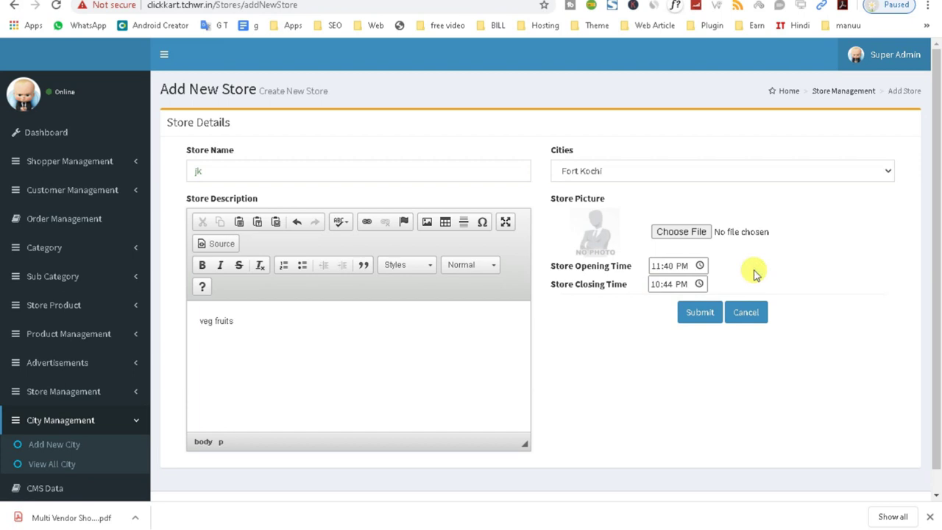
click(56, 446)
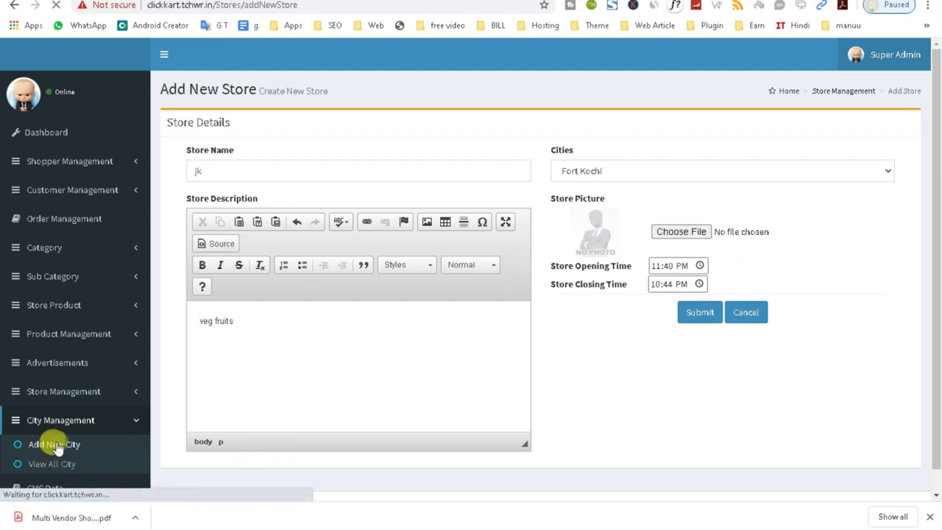
- Go to Add New City and enter location jk with zipcode 110024
click(94, 190)
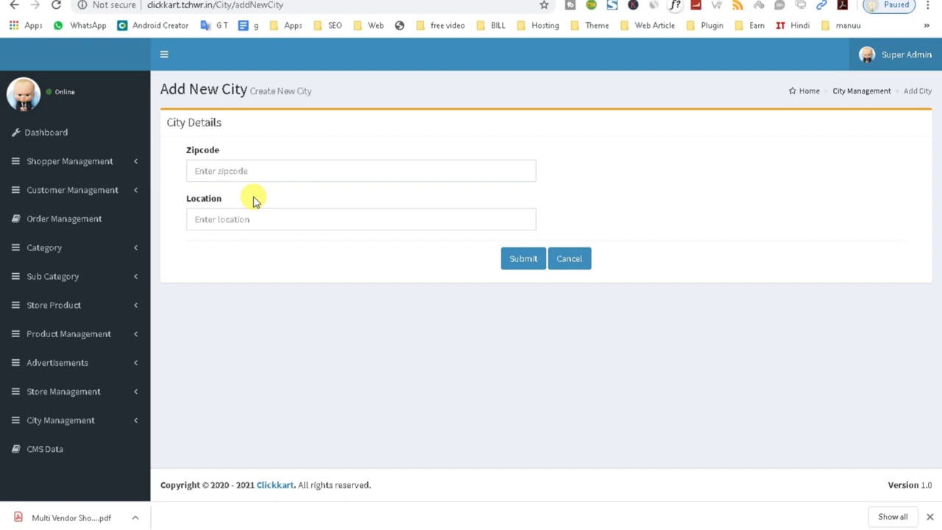
click(46, 190)
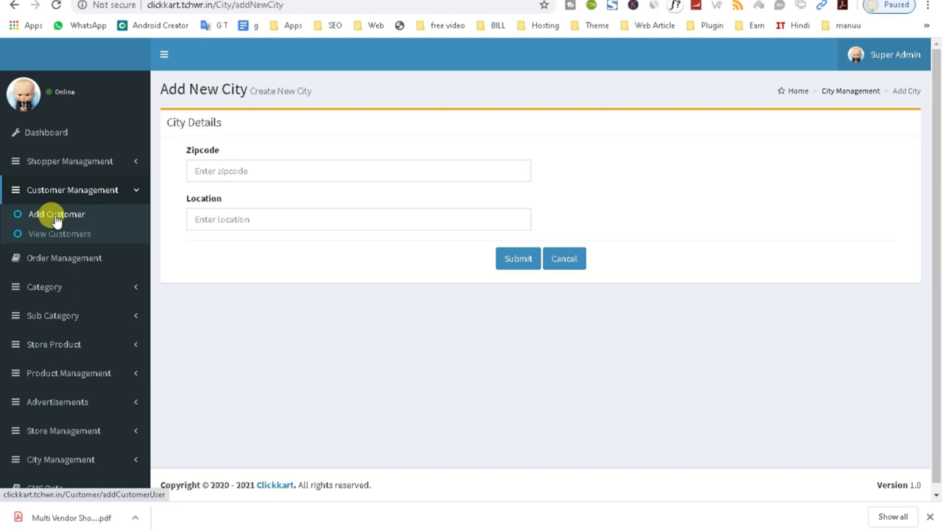
click(213, 170)
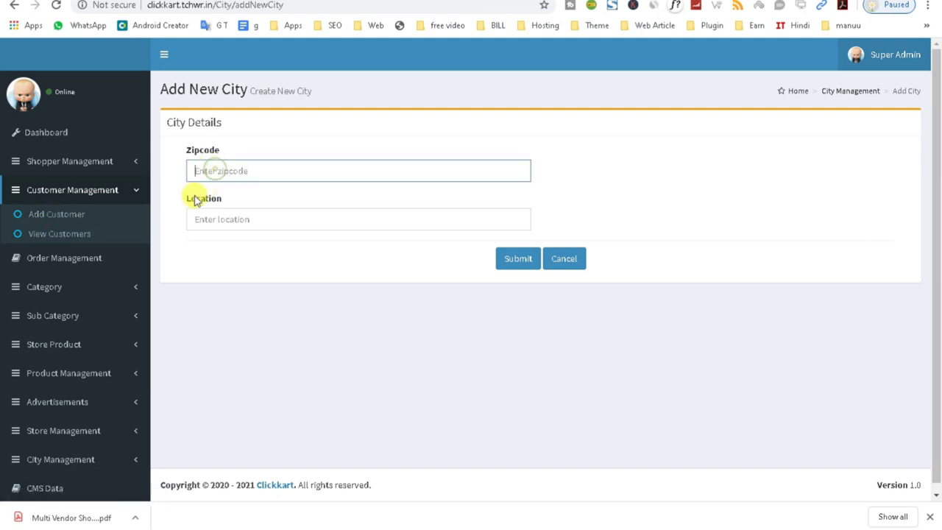
scroll(29, 440, down, 1)
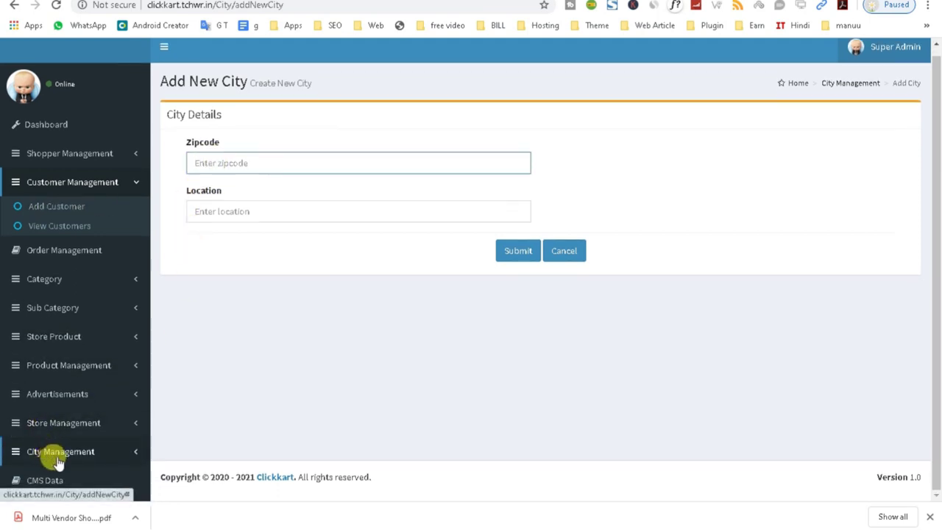
click(127, 456)
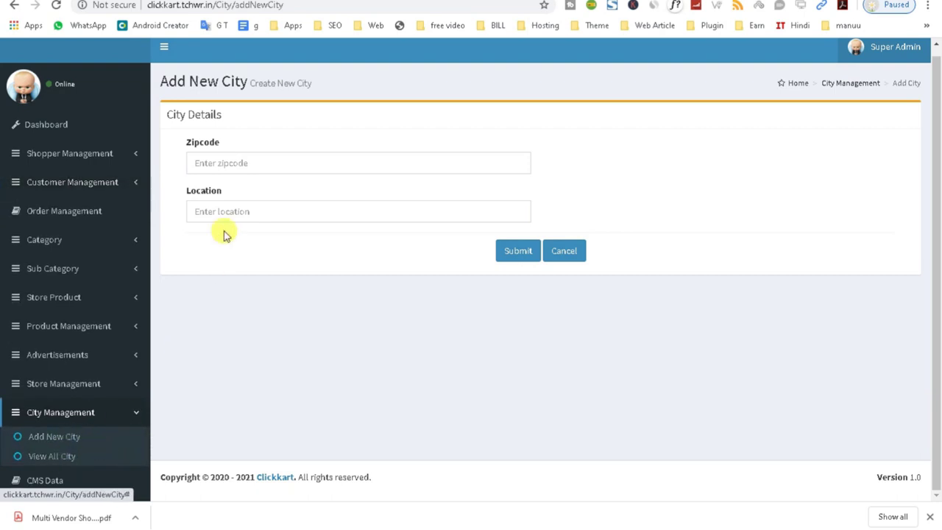
click(209, 161)
click(203, 211)
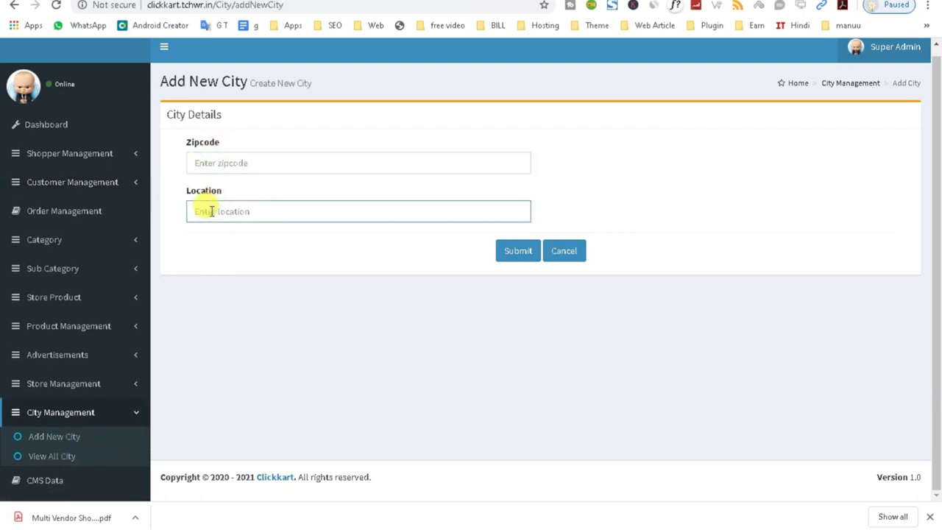
text(jk)
click(213, 161)
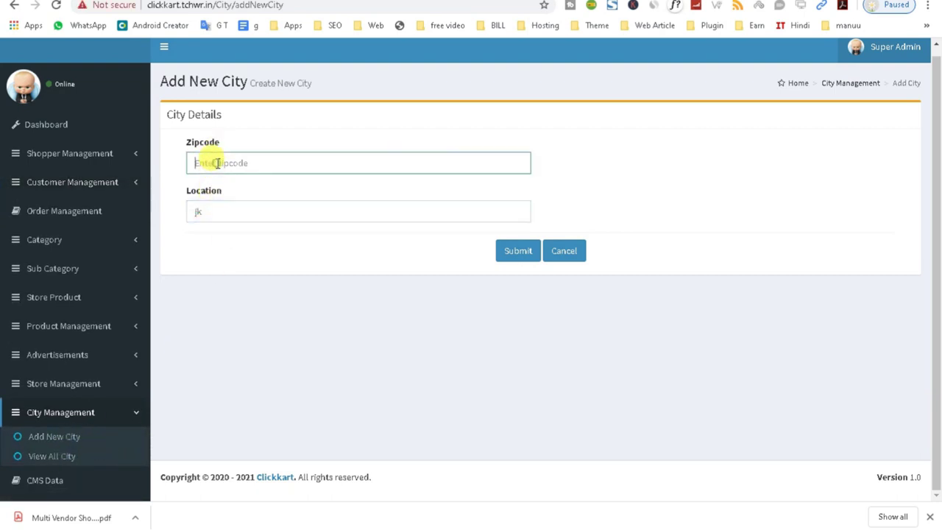
text(110024)
- Check the zipcode 110024 and location jk entries, then submit the new city
drag(223, 213, 187, 217)
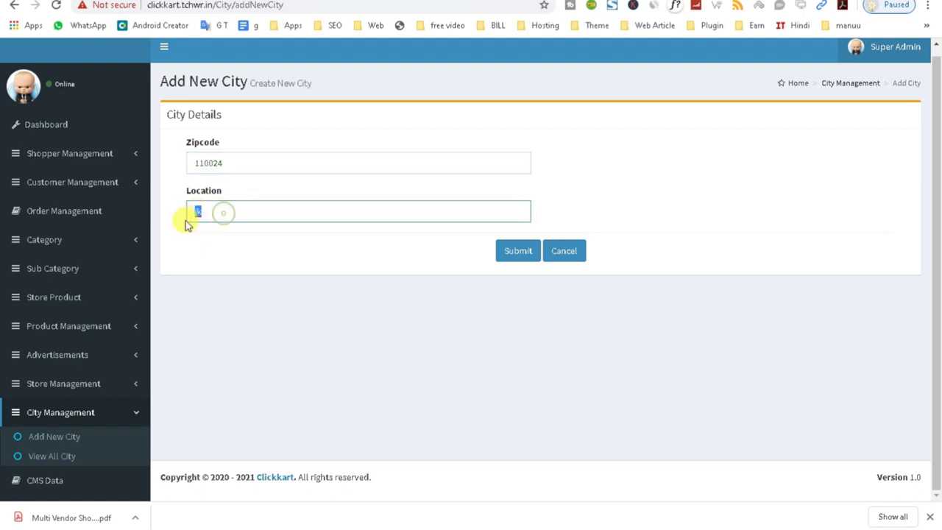
drag(239, 164, 182, 175)
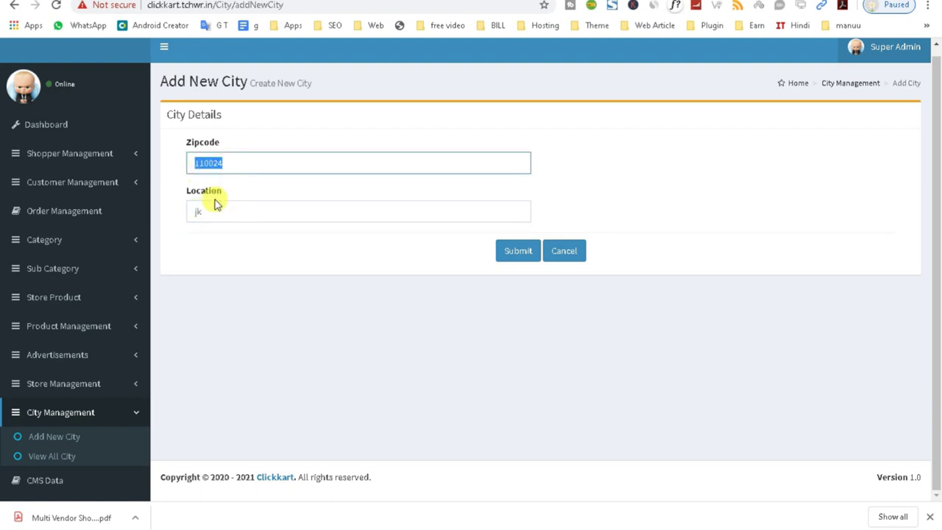
click(196, 213)
click(237, 166)
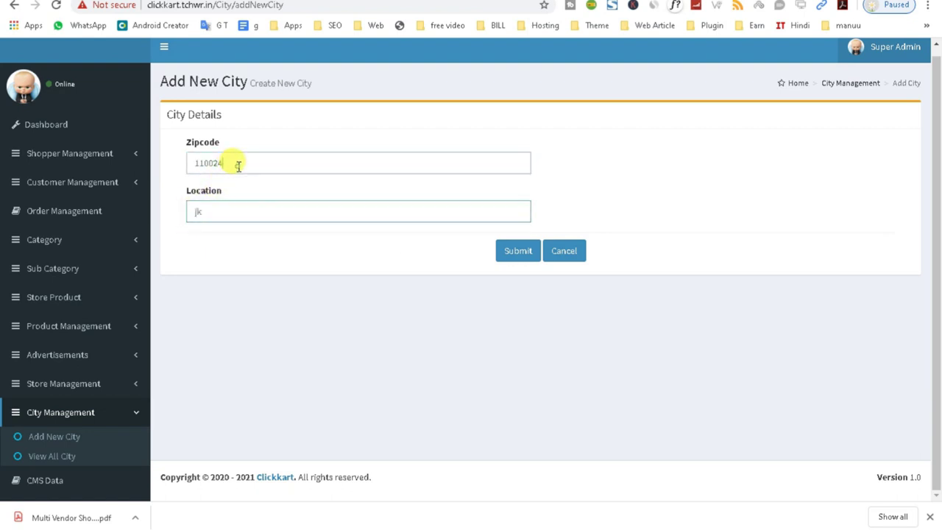
drag(238, 166, 175, 170)
click(234, 159)
drag(234, 158, 185, 169)
drag(204, 209, 194, 212)
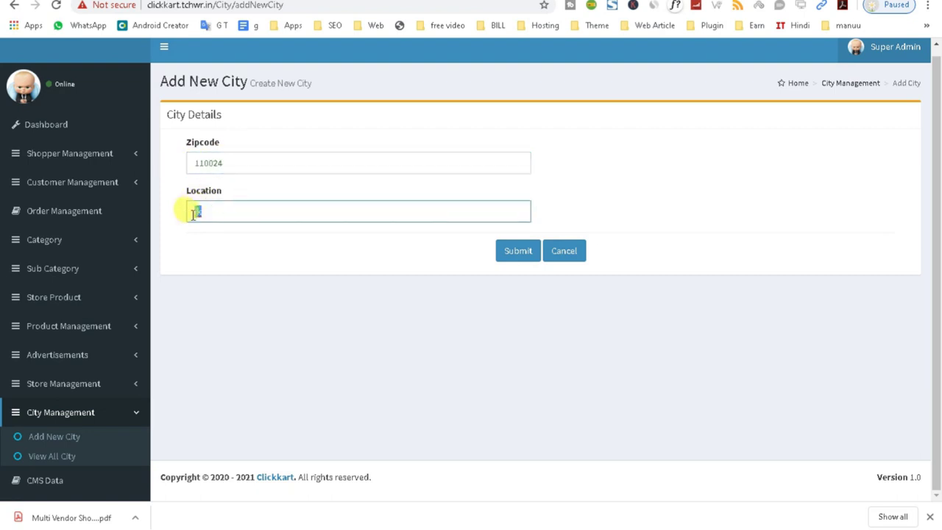
click(516, 257)
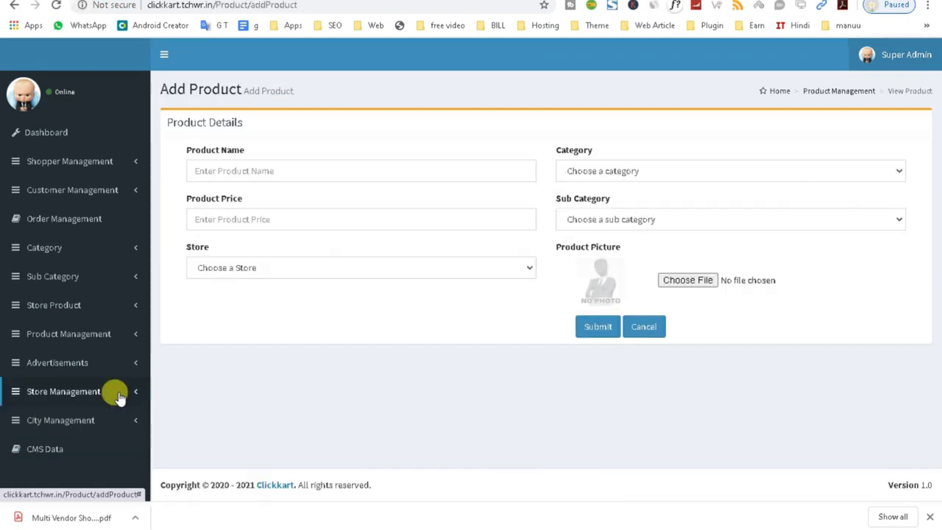
- Open a new Add New Store form and choose the city jk from the Cities list
click(116, 391)
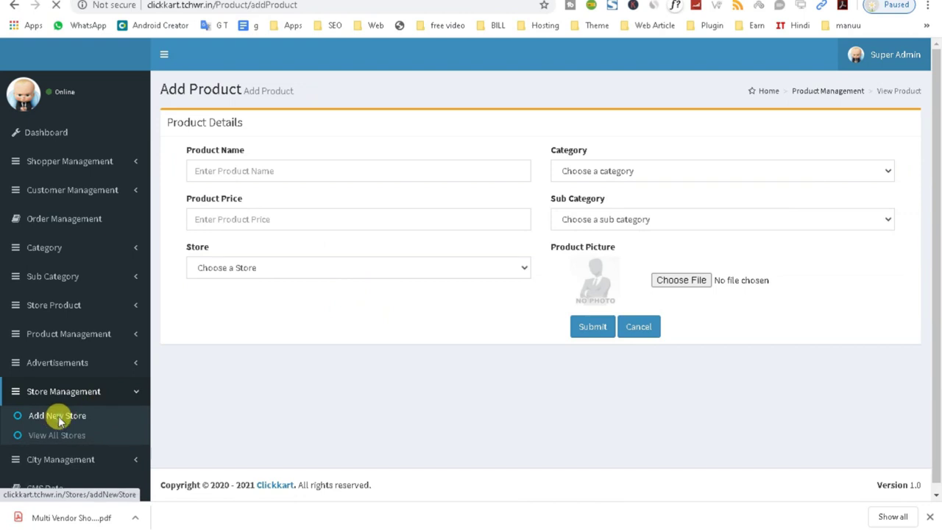
click(61, 421)
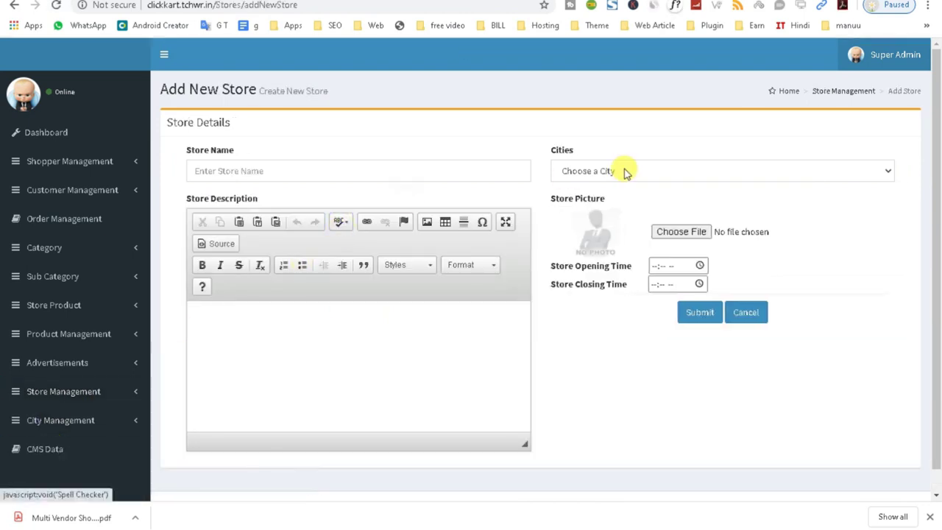
click(593, 170)
text(jk)
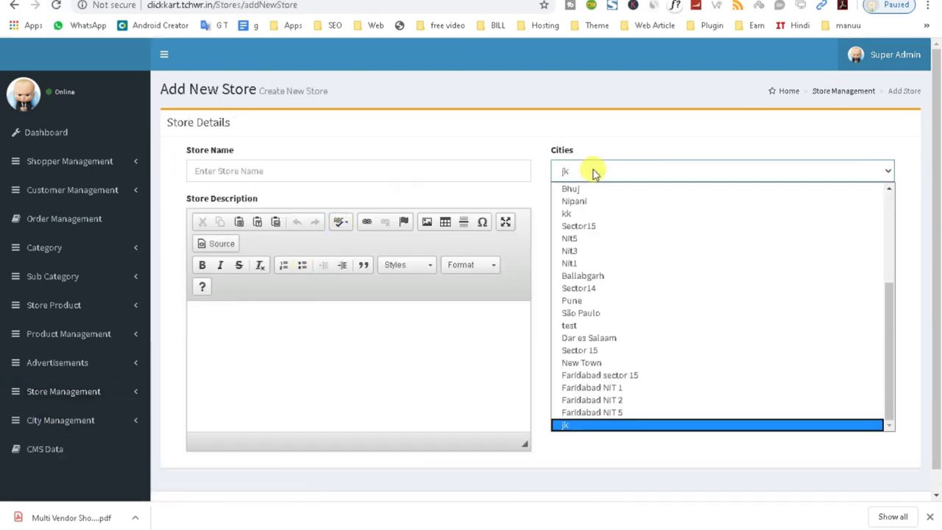
click(579, 426)
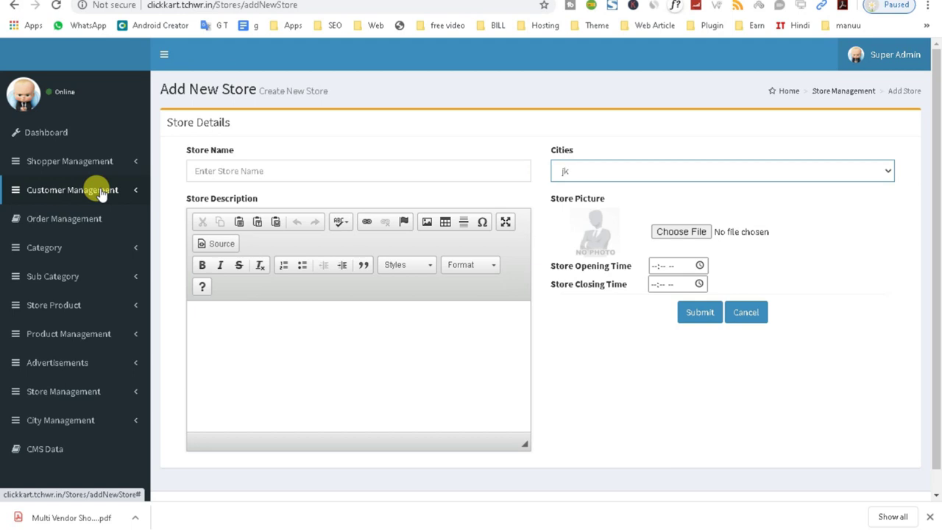
click(101, 192)
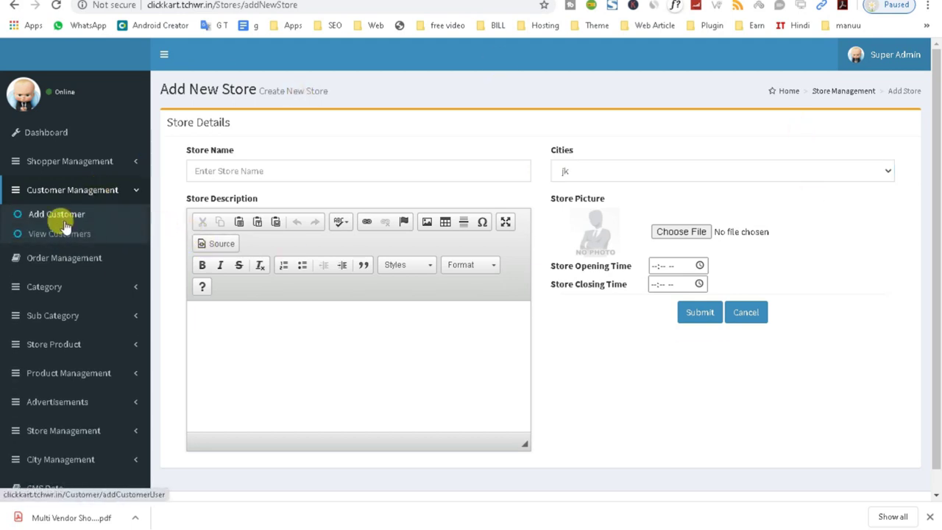
- Open the Add New Customer form and click into its Name and Password fields
click(59, 218)
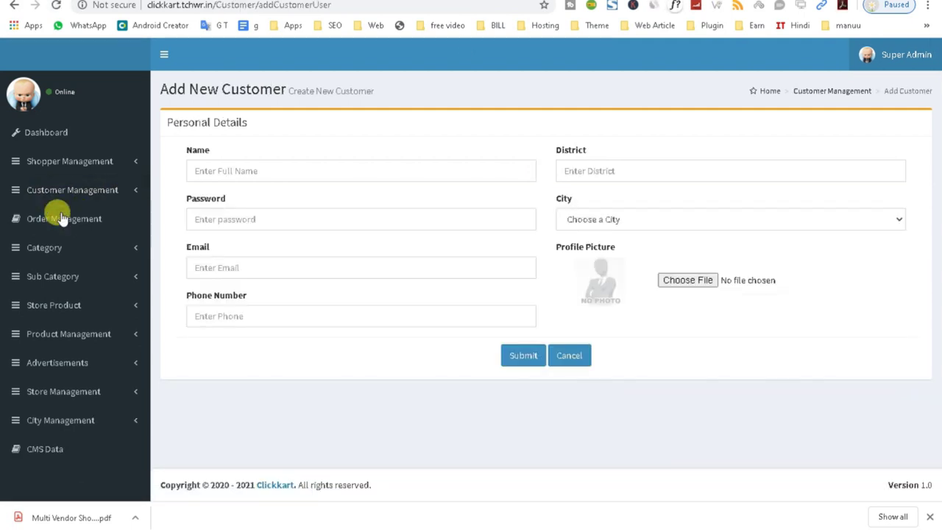
click(219, 171)
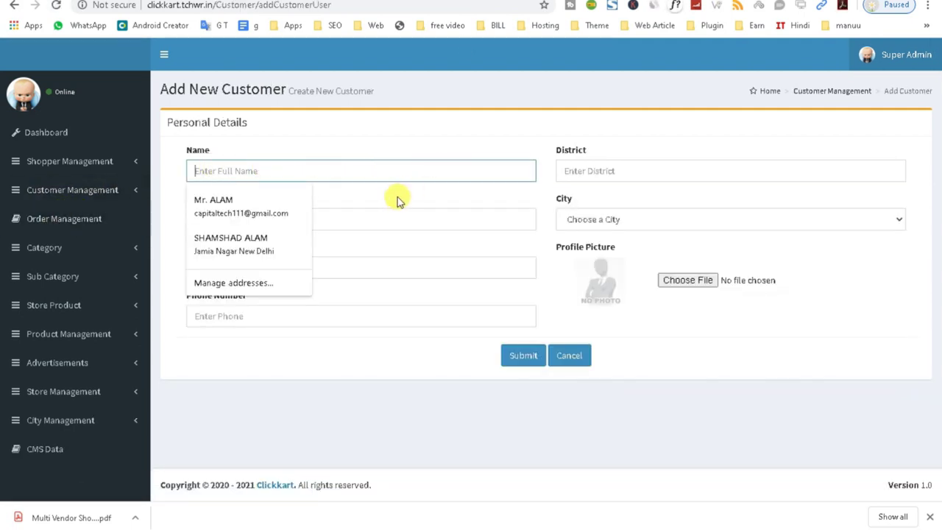
click(385, 225)
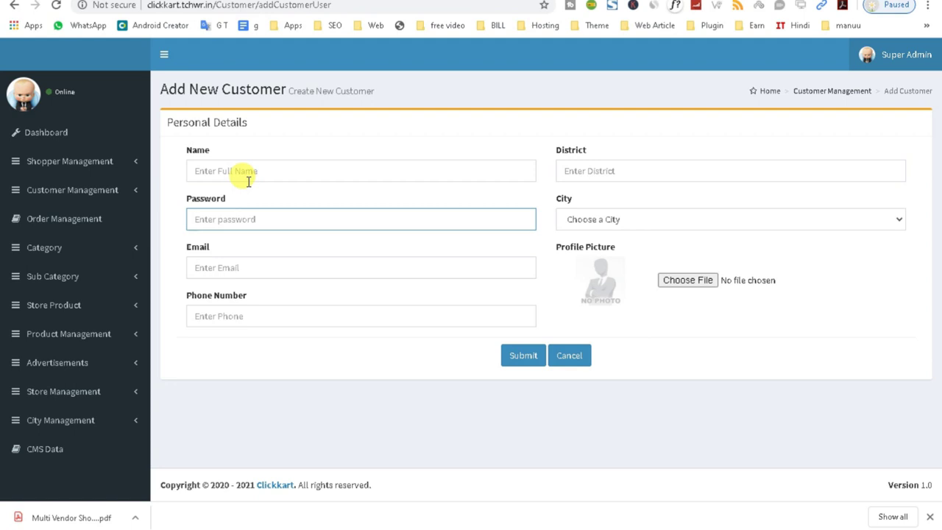
- Go to the order list, then open View Customers under Customer Management
click(116, 247)
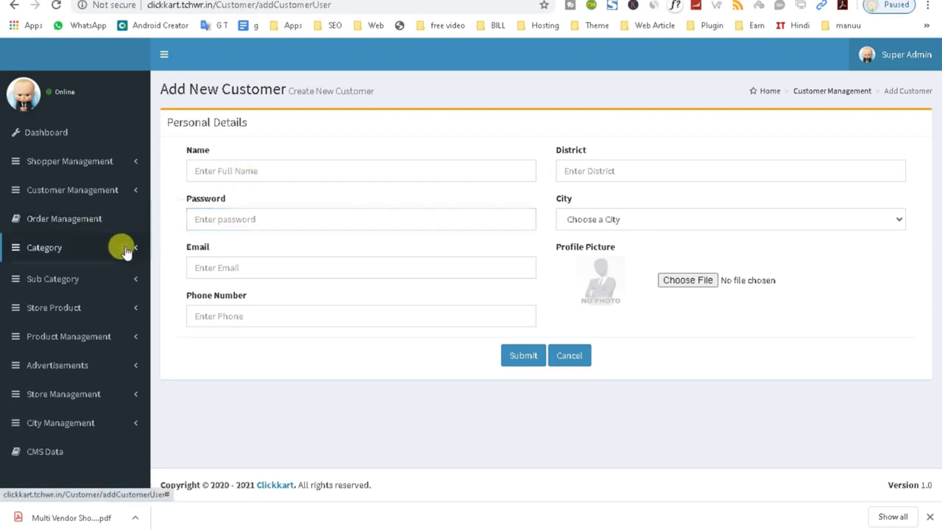
click(99, 218)
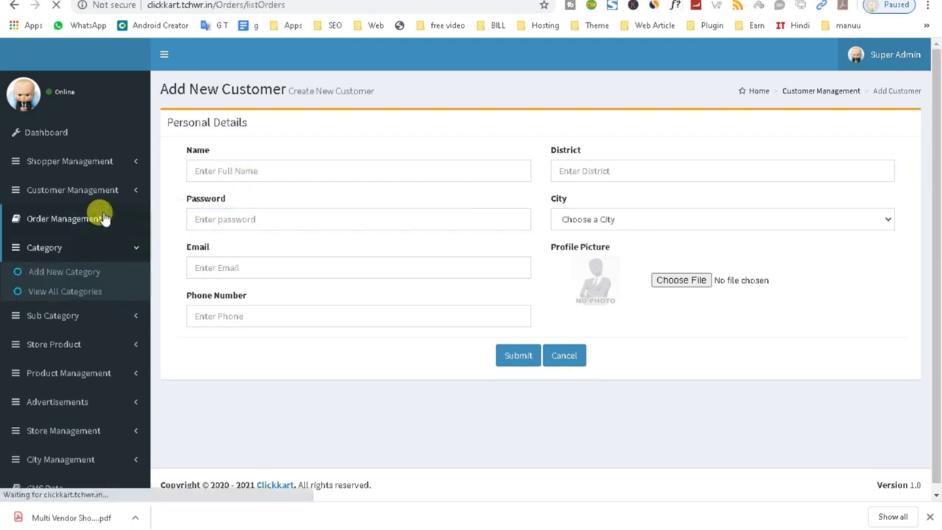
click(115, 191)
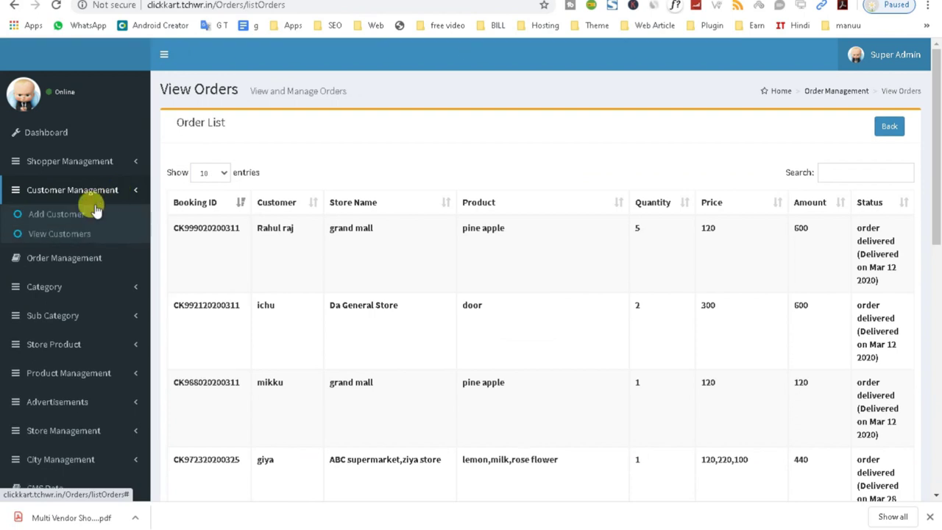
click(62, 234)
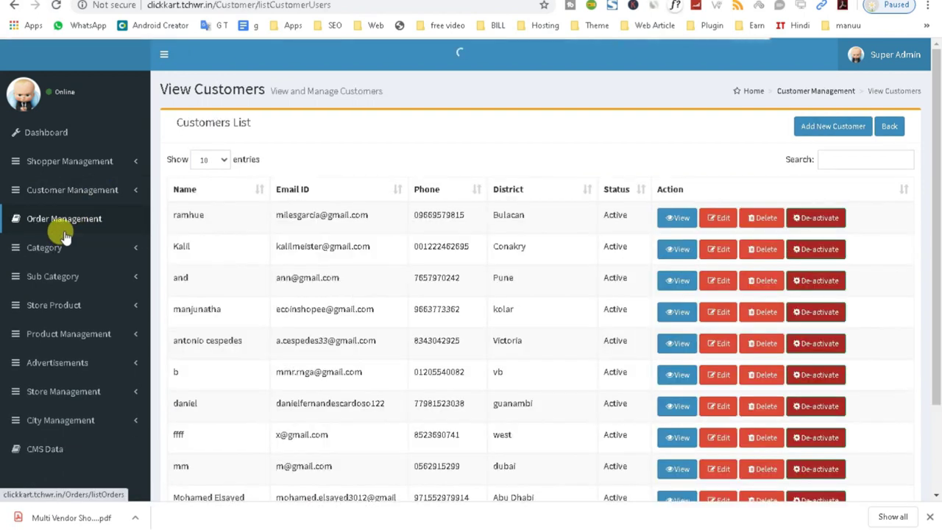
- Scroll the customers list and highlight several customers' email addresses
scroll(505, 331, down, 3)
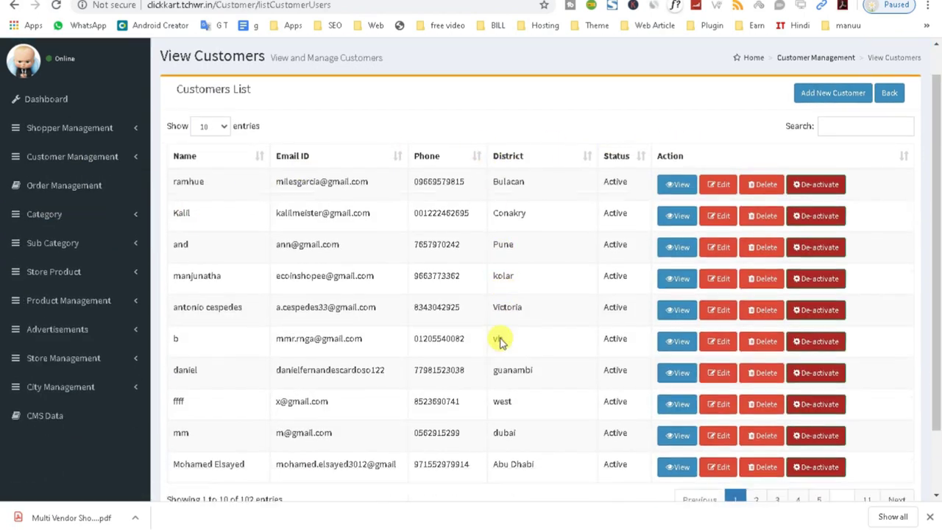
scroll(361, 253, up, 3)
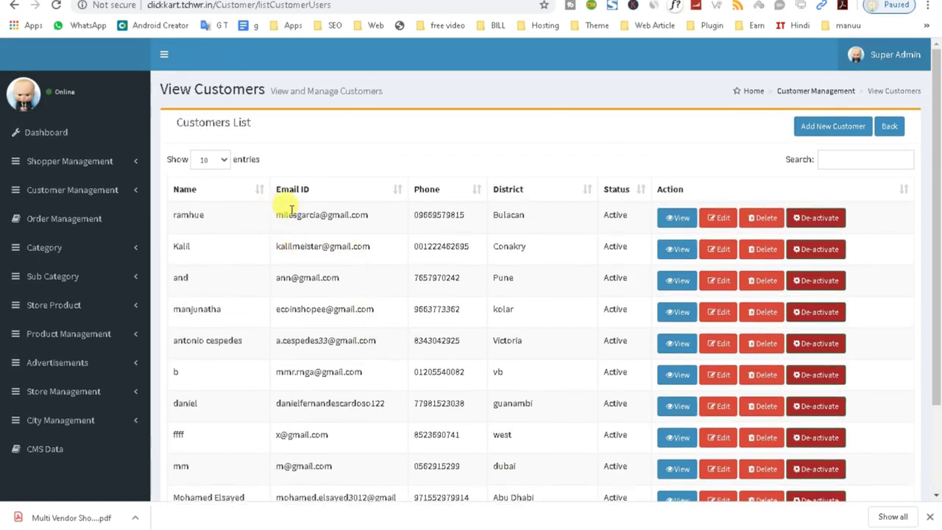
drag(273, 214, 372, 221)
drag(272, 277, 366, 285)
mouse_move(278, 245)
mouse_down()
mouse_move(374, 252)
mouse_move(269, 259)
mouse_up()
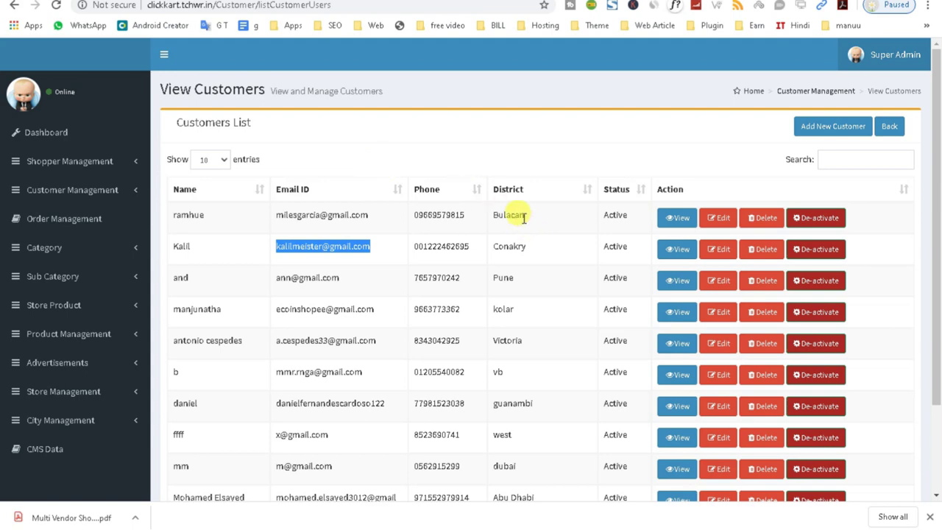
- View the first customer's details, highlighting name, email, phone and district, then close them
click(677, 219)
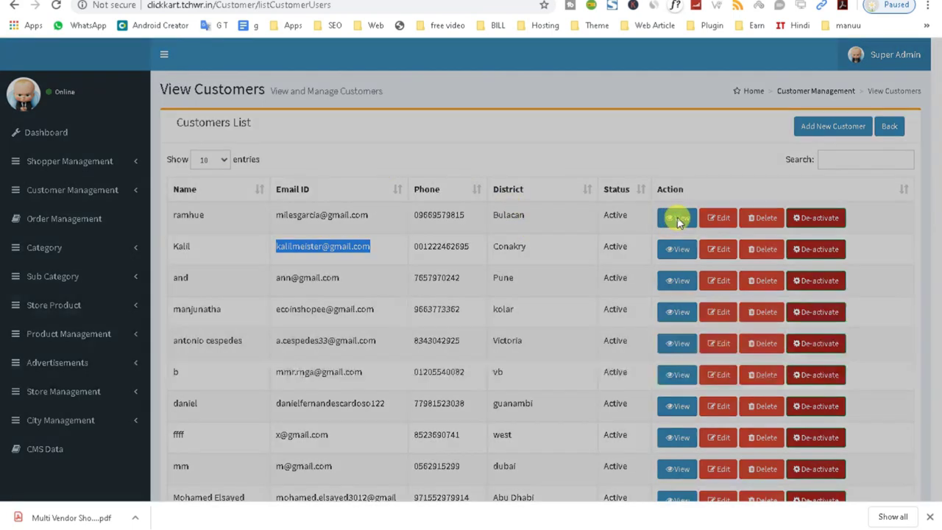
drag(356, 110, 418, 111)
drag(370, 137, 496, 164)
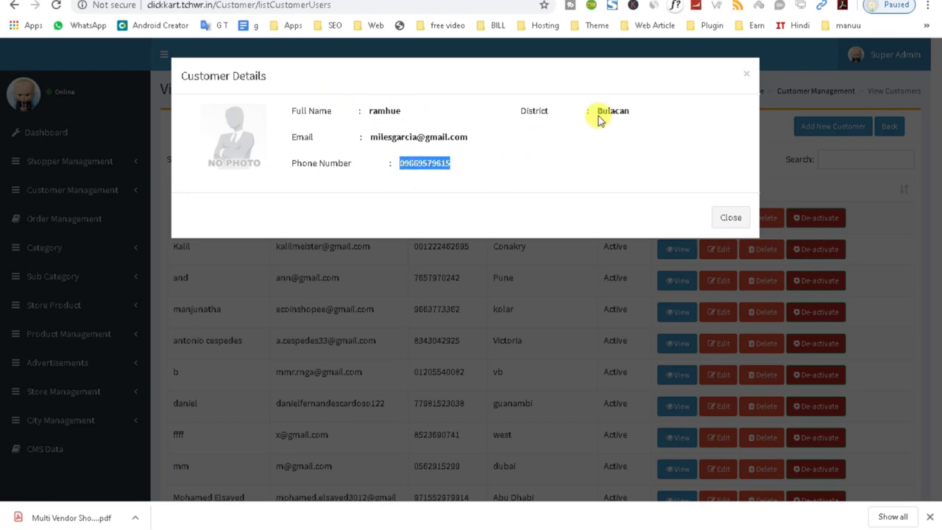
drag(594, 110, 625, 120)
click(725, 220)
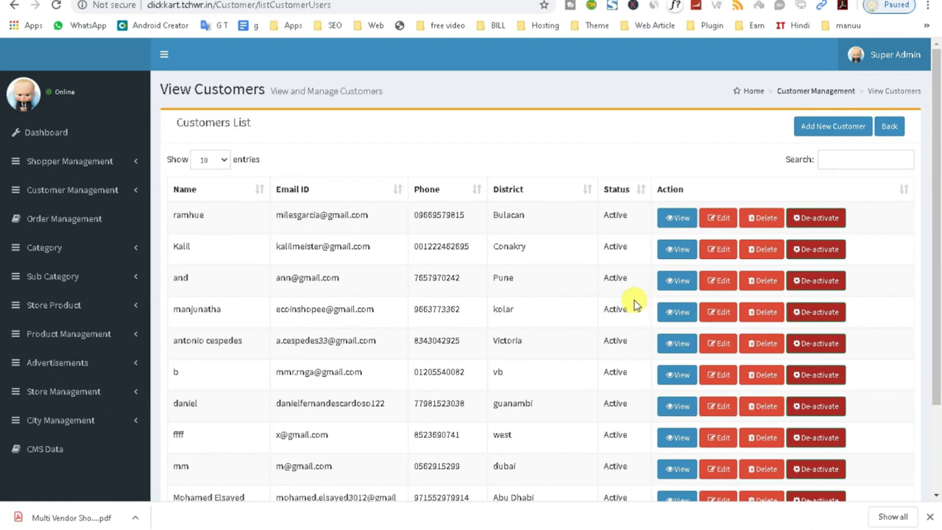
- Jump to the last customers page and permanently delete the test customer
scroll(399, 305, down, 2)
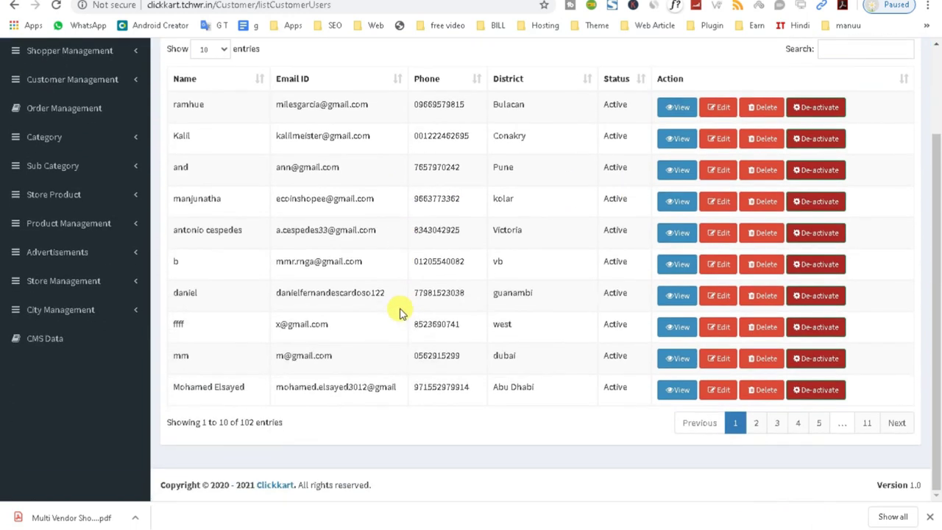
click(867, 426)
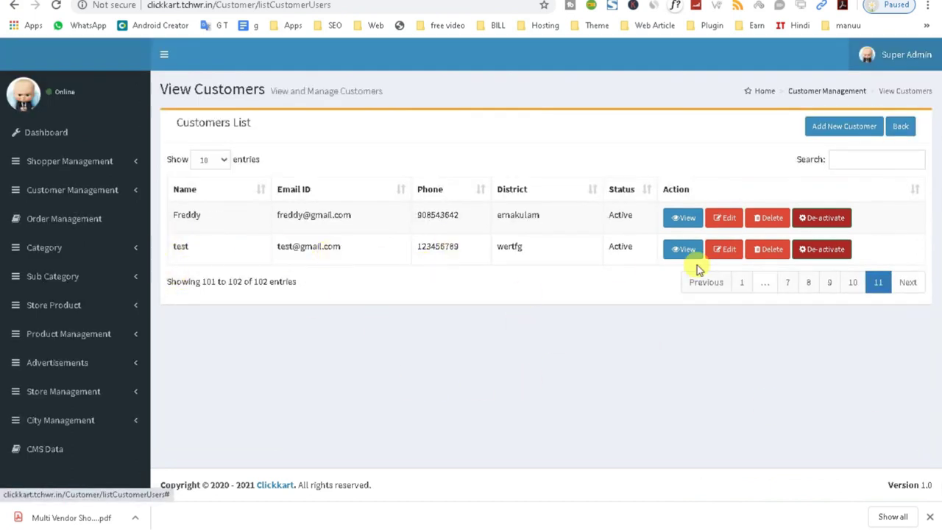
click(763, 249)
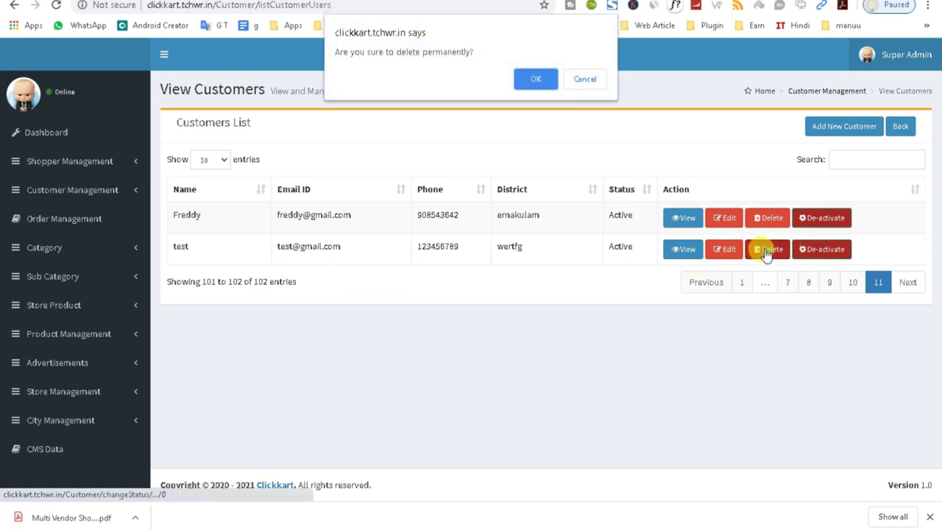
click(540, 77)
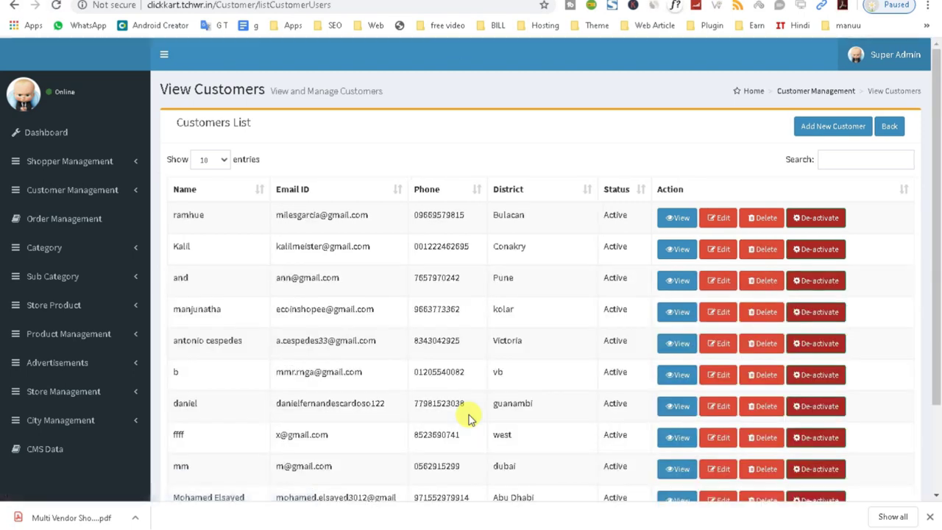
- Highlight the Customers List heading, then switch to the Order Management order list
triple_click(219, 119)
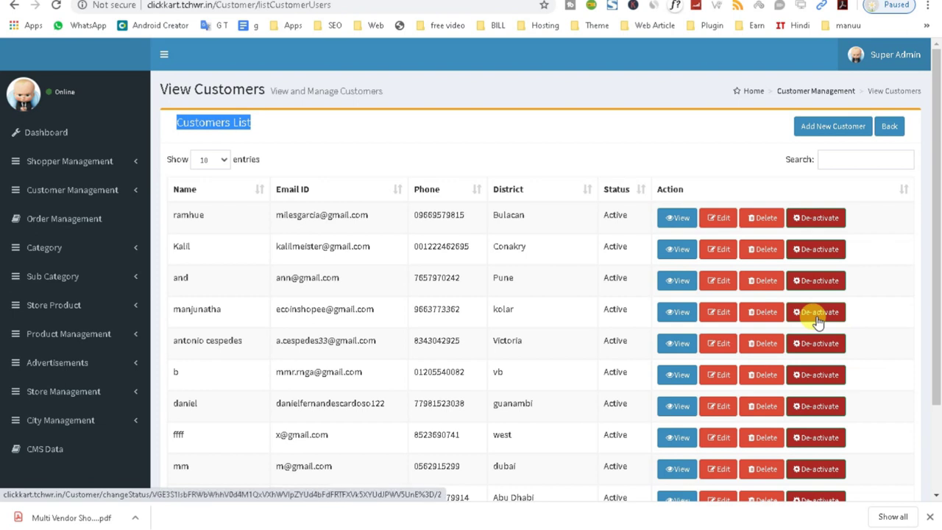
click(78, 227)
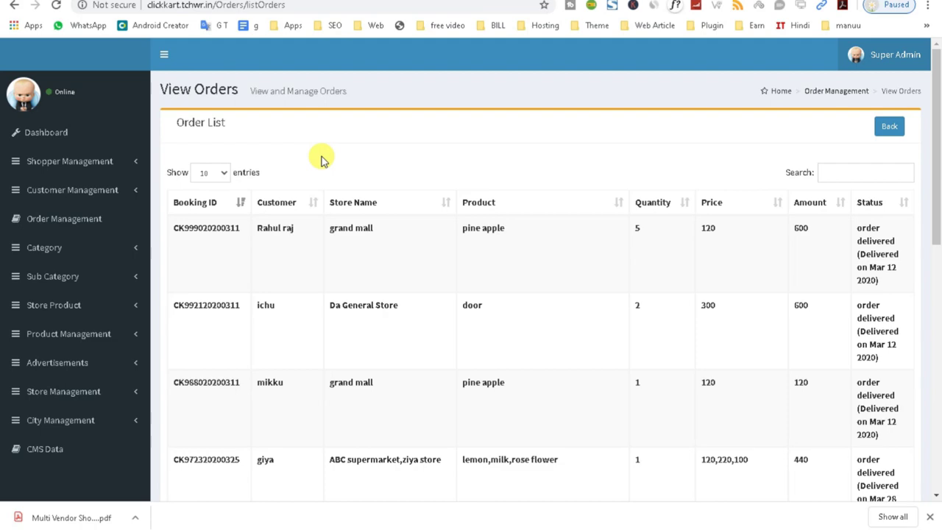
- Highlight the first order's booking ID, store, product, quantity, price, amount and delivery status
scroll(321, 160, down, 7)
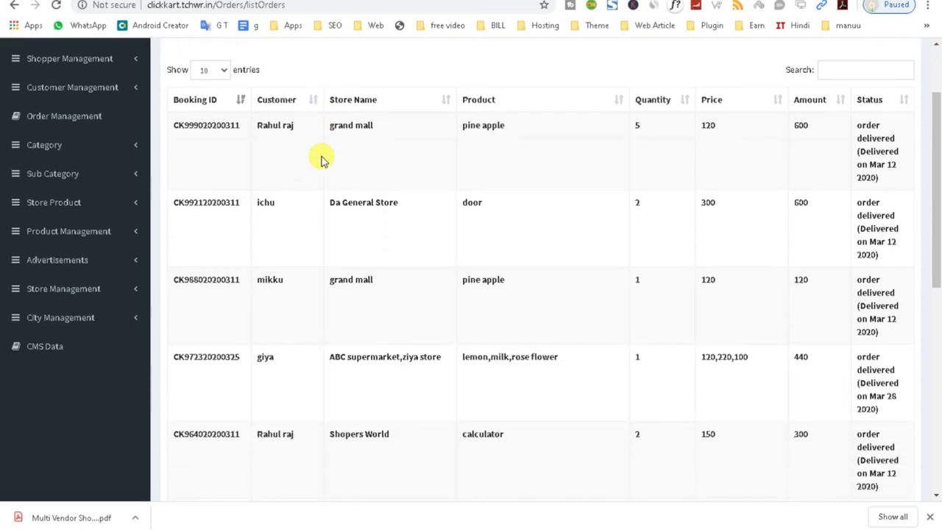
scroll(537, 386, up, 7)
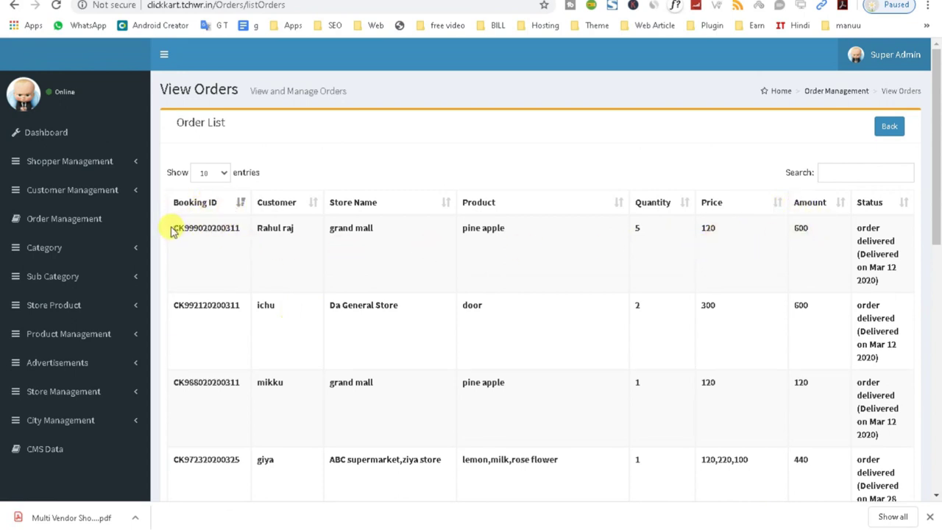
drag(176, 227, 328, 227)
click(373, 232)
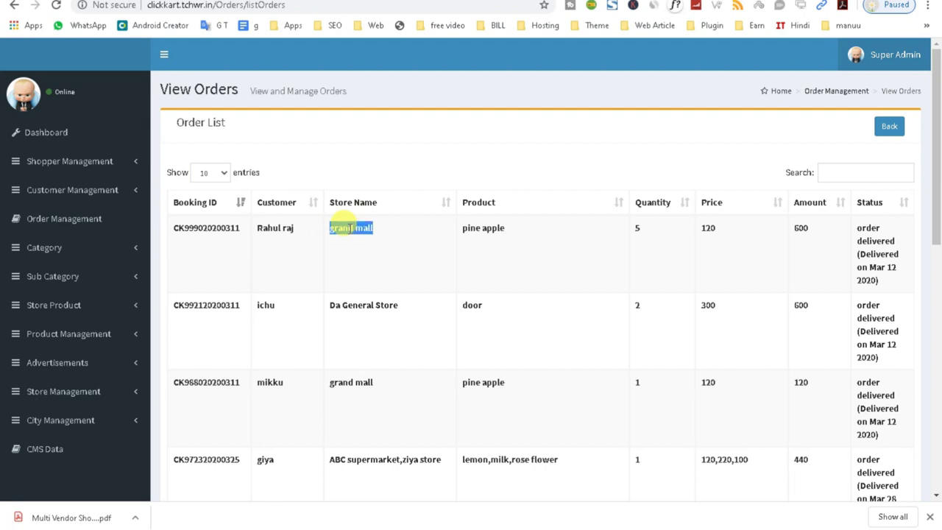
double_click(502, 229)
double_click(639, 228)
double_click(710, 229)
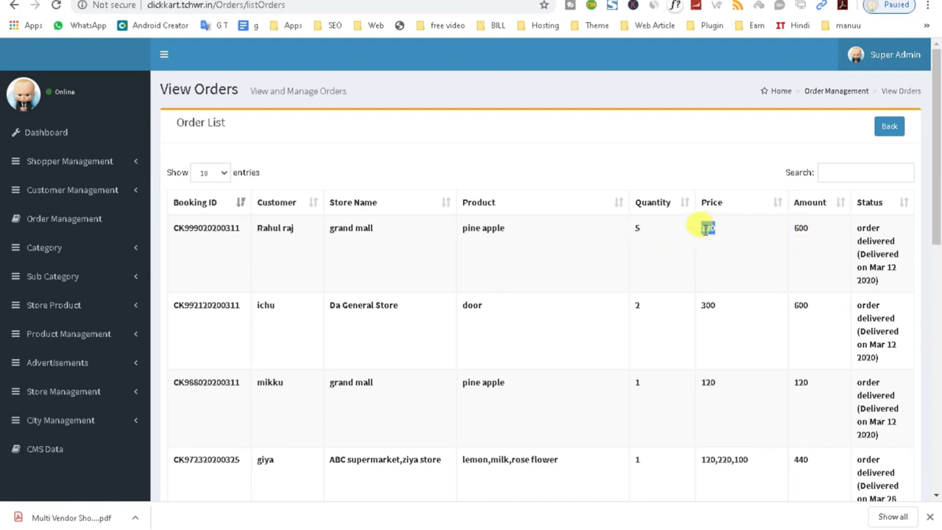
double_click(804, 228)
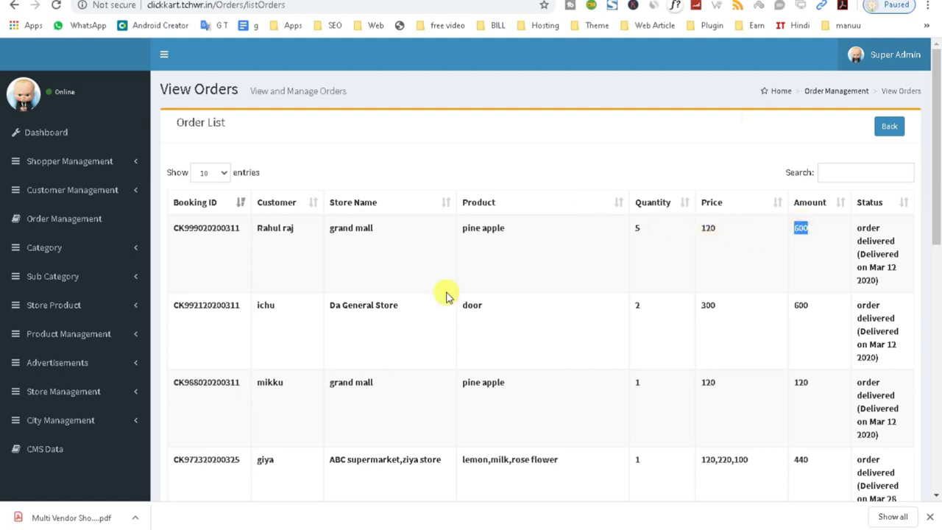
double_click(707, 227)
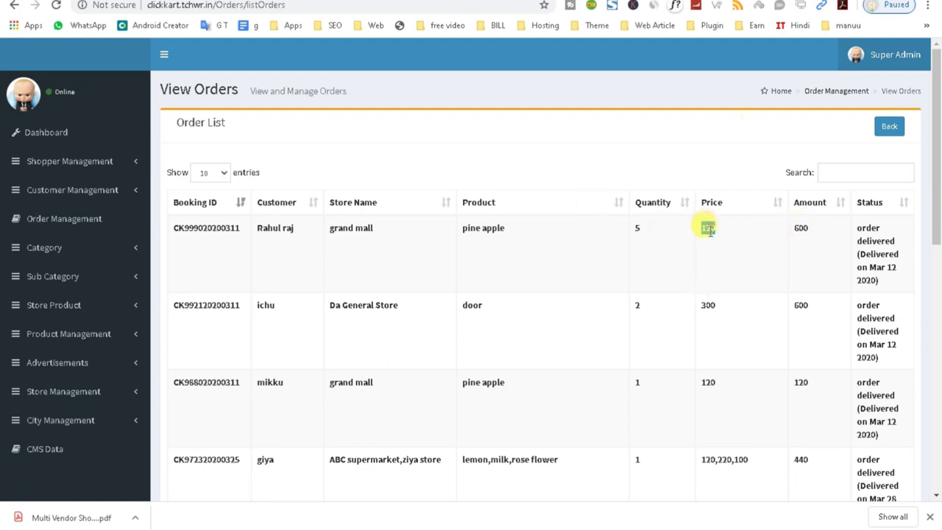
double_click(636, 228)
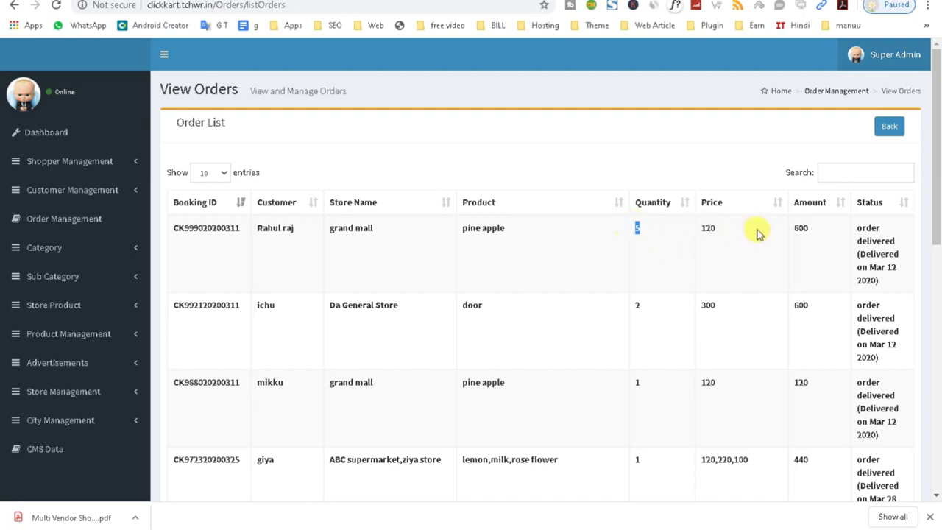
double_click(801, 229)
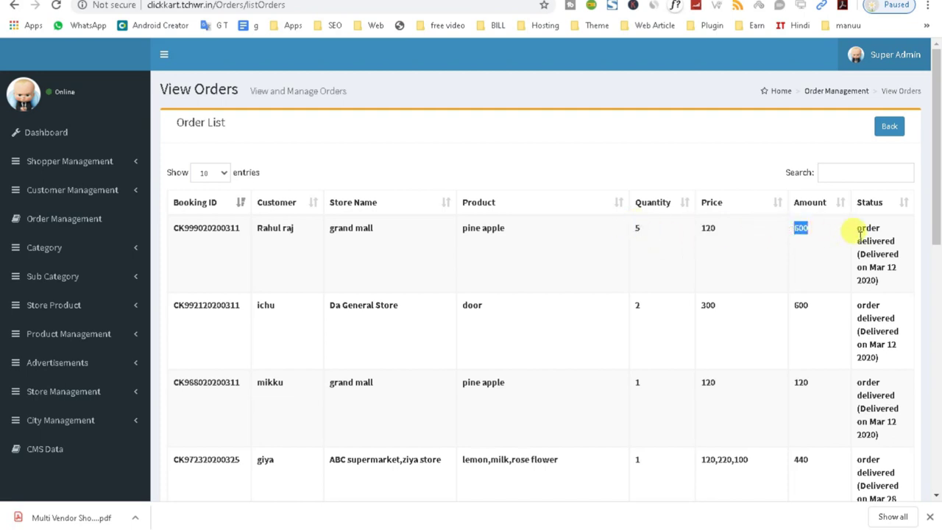
drag(858, 228, 897, 285)
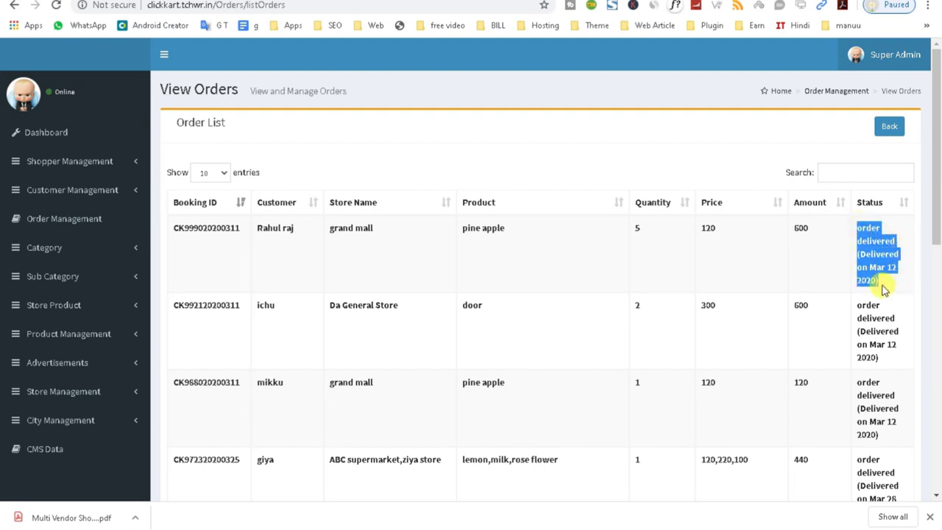
- Select the first order's store name and status text, then reload the order list
triple_click(353, 225)
right_click(354, 225)
click(374, 238)
drag(885, 280, 861, 230)
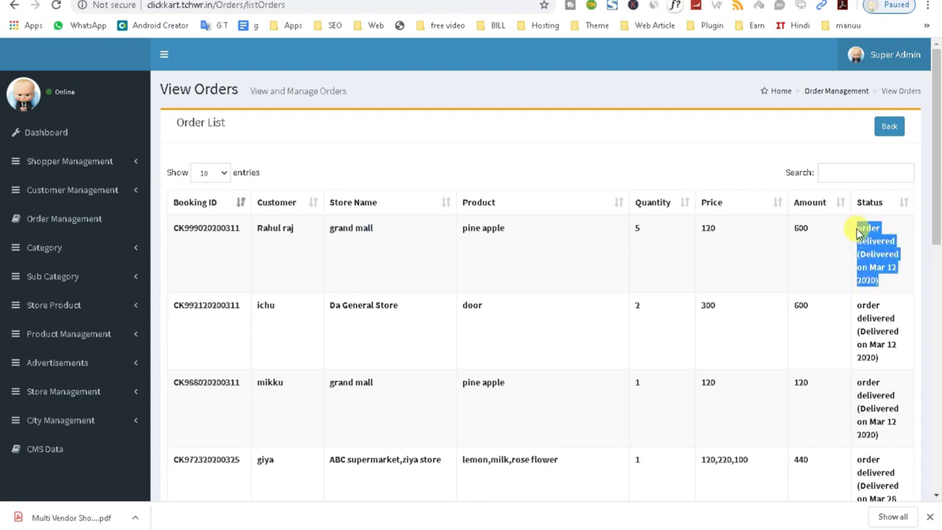
click(73, 188)
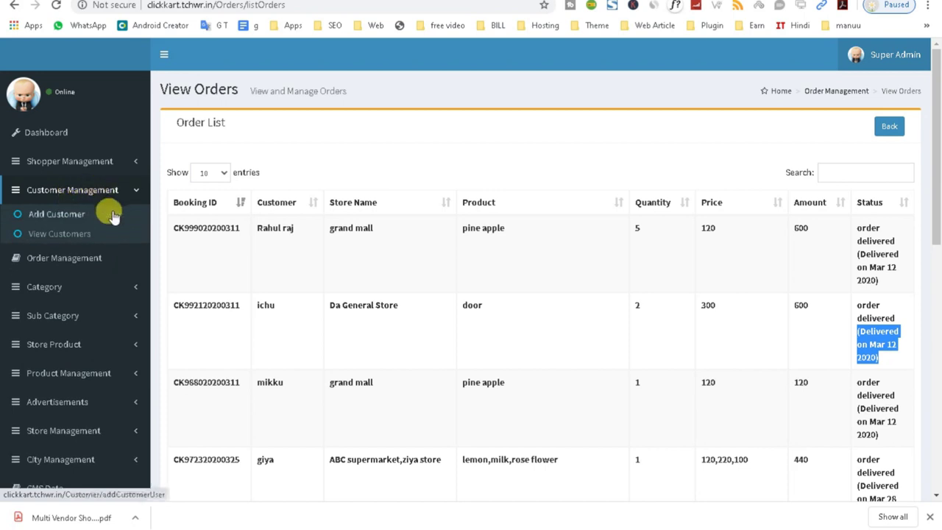
click(83, 270)
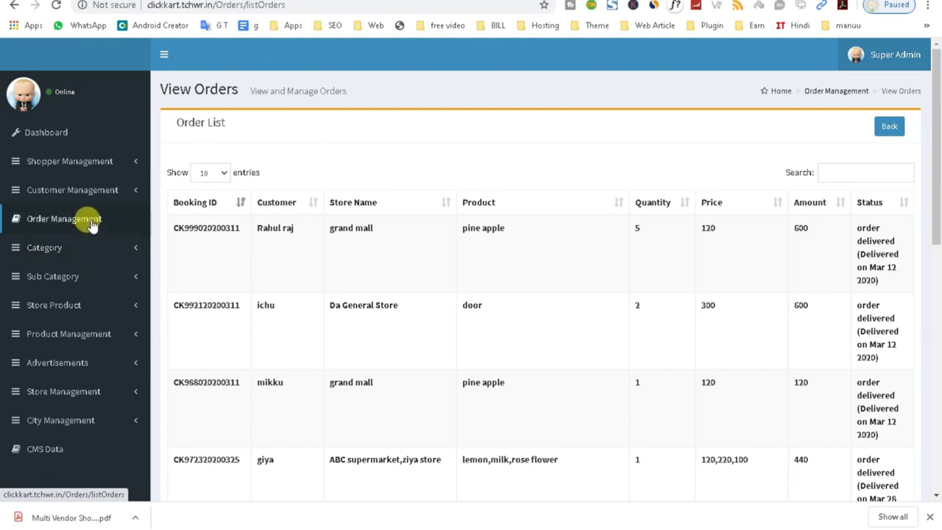
click(92, 226)
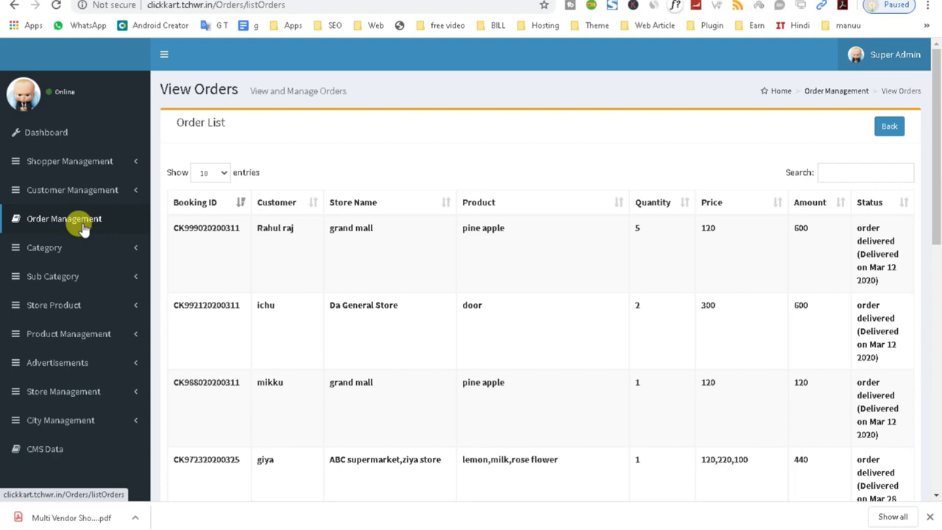
- Scroll the order list and drag-select a block of order rows, then clear it
scroll(894, 390, down, 1)
scroll(887, 410, down, 1)
scroll(323, 262, up, 2)
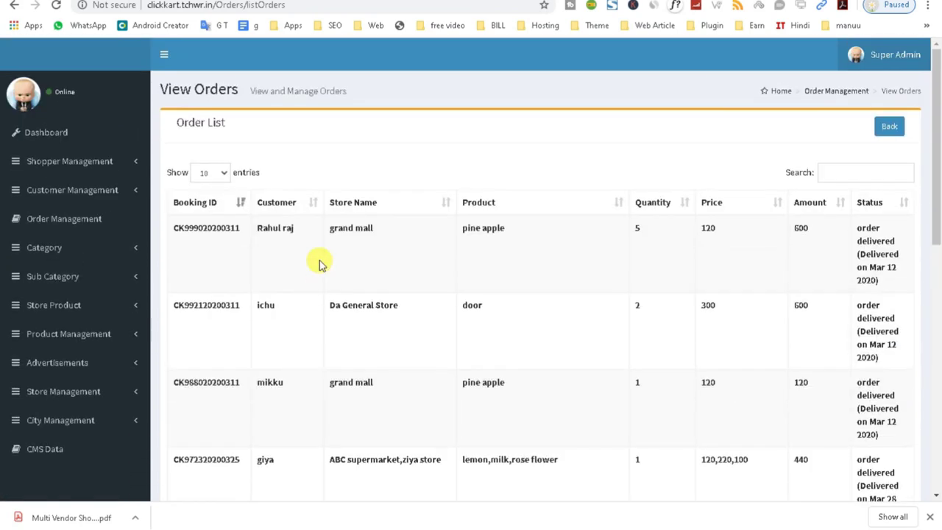
drag(169, 229, 908, 408)
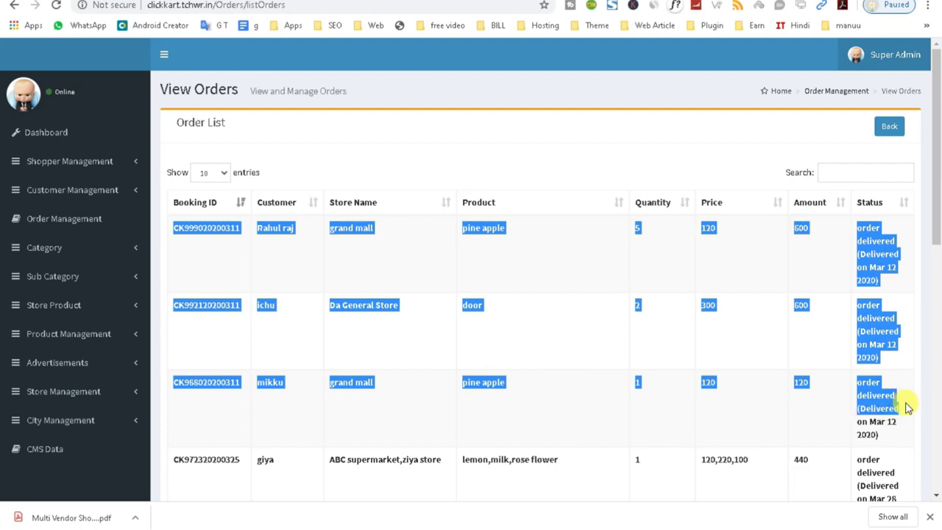
click(868, 267)
drag(871, 267, 883, 316)
scroll(883, 316, down, 8)
- Page to orders 81–85, then back to 71–80, and scroll to the table top
click(869, 431)
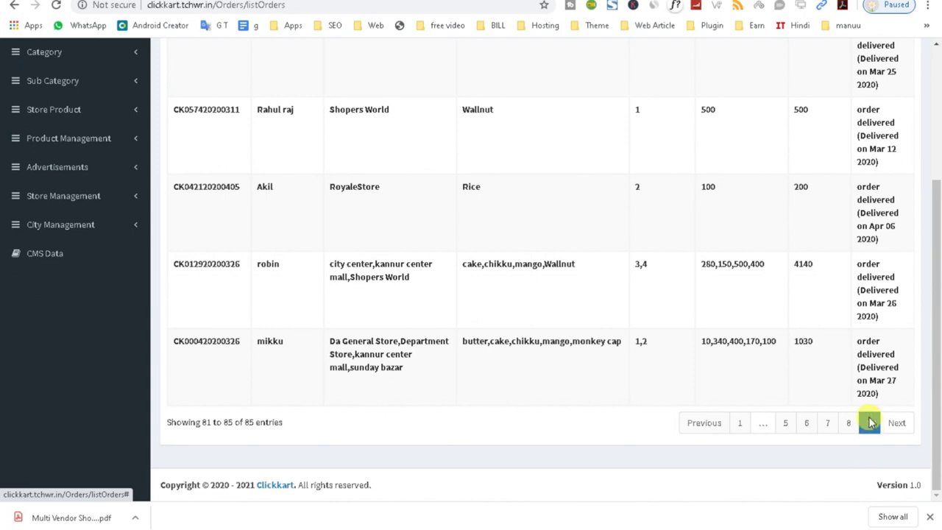
drag(883, 401, 856, 336)
click(850, 424)
drag(883, 405, 852, 342)
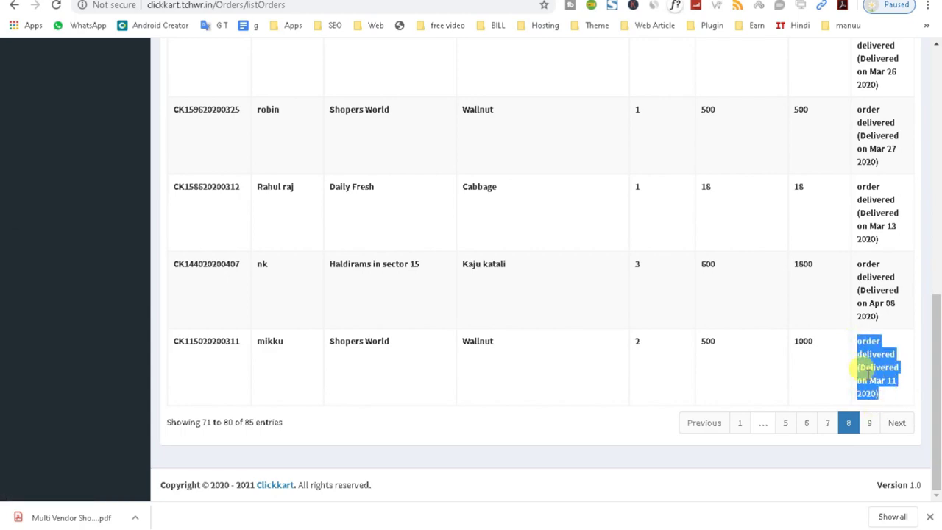
scroll(467, 238, up, 5)
scroll(99, 176, up, 3)
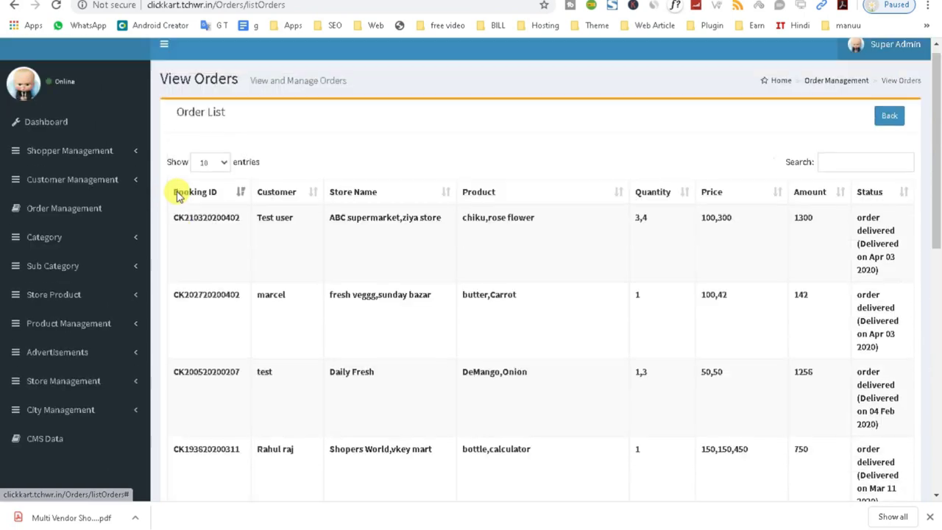
click(103, 193)
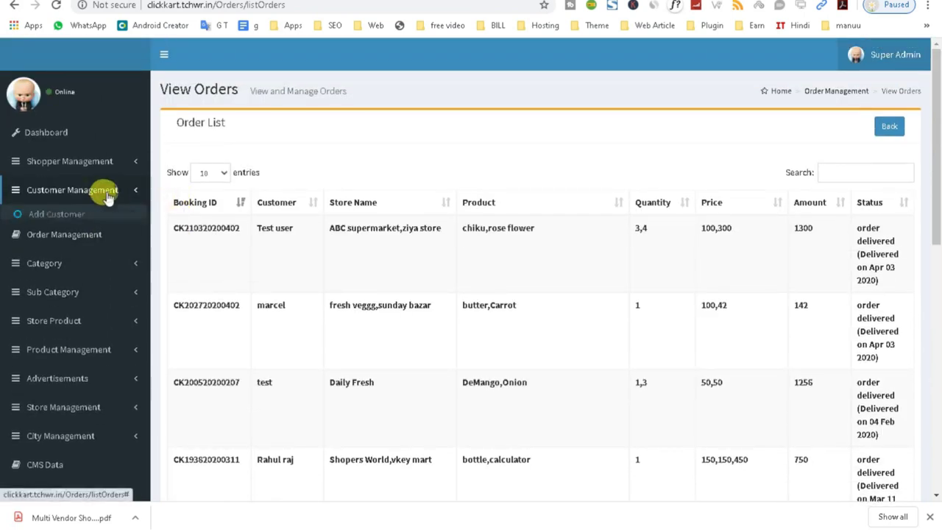
- Expand the Category, Sub Category and Store Product menus and open Add New Product
click(78, 256)
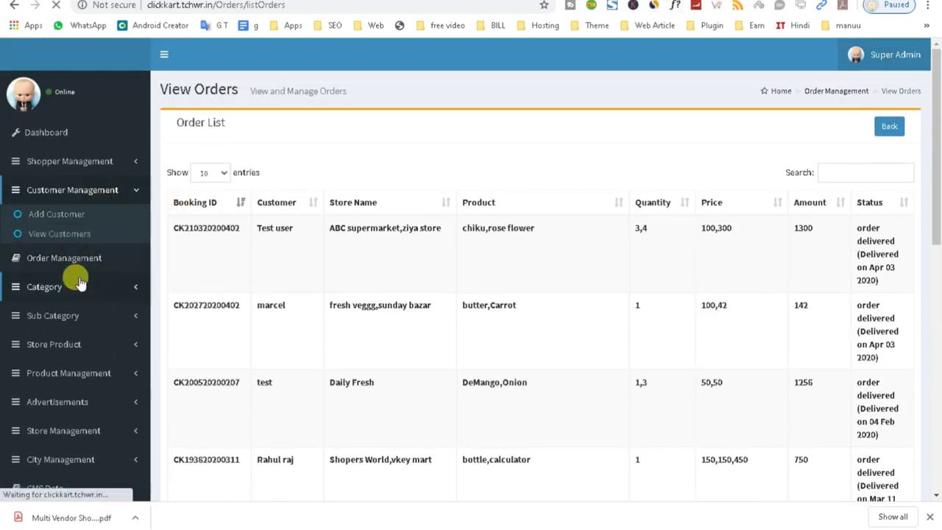
click(68, 249)
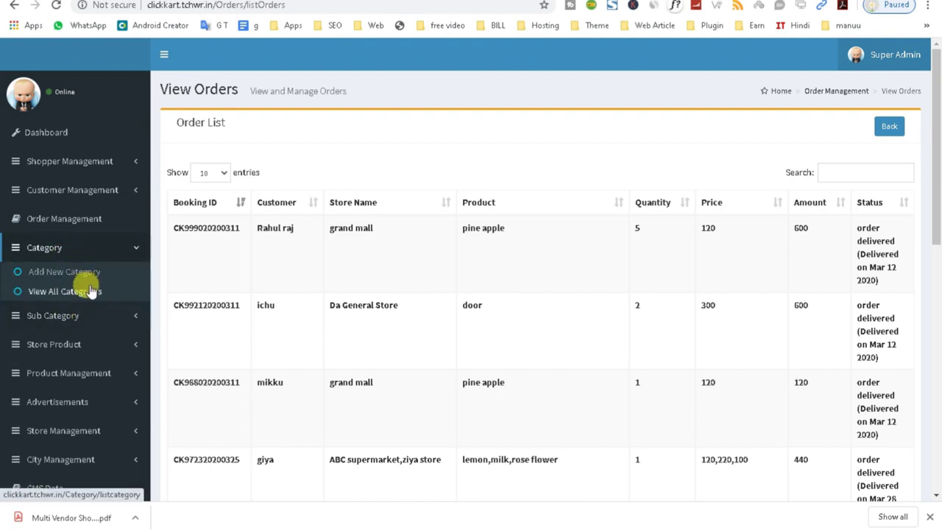
click(74, 315)
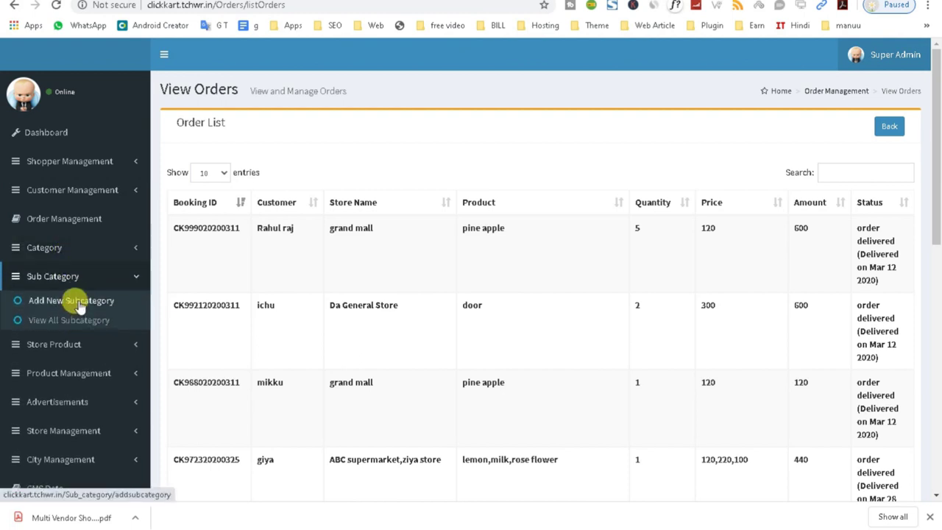
click(76, 344)
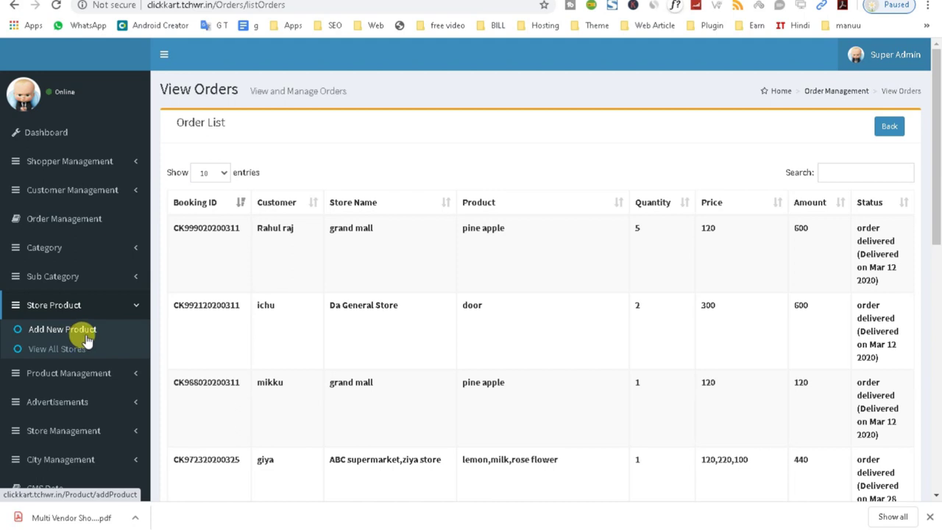
click(86, 340)
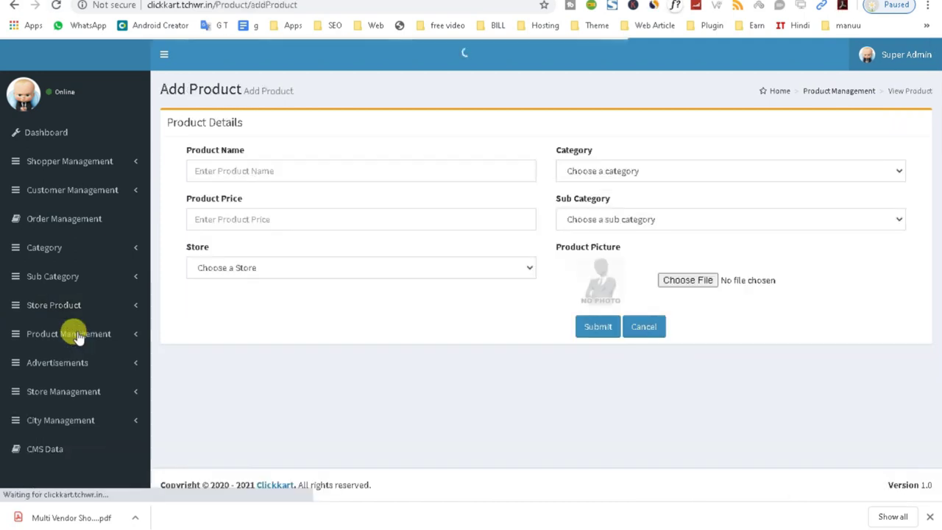
- Try the product name and price fields, pick OIL as category, then open View All Product
click(246, 169)
click(236, 220)
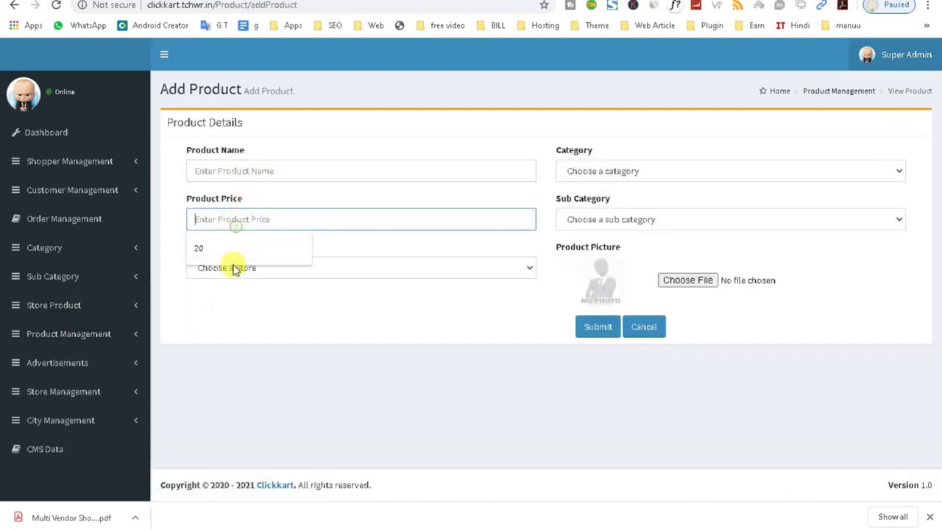
click(603, 218)
click(592, 172)
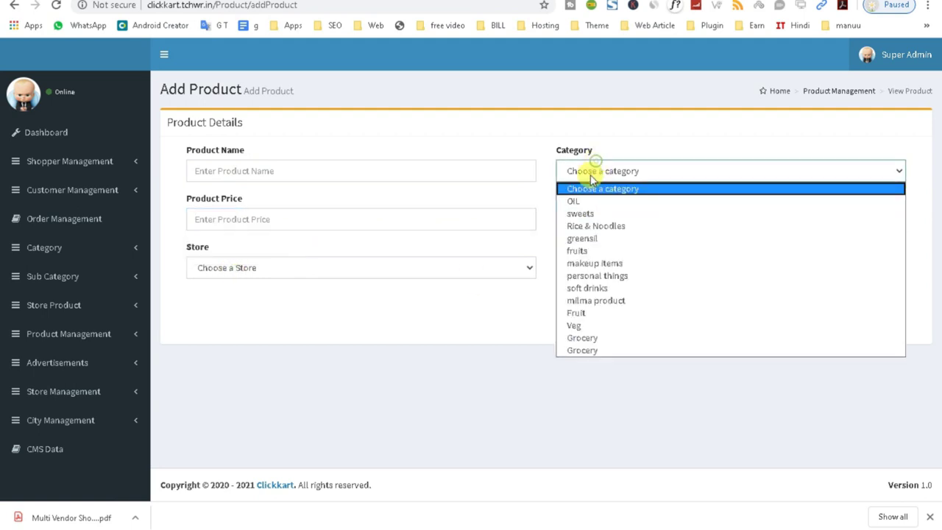
click(581, 201)
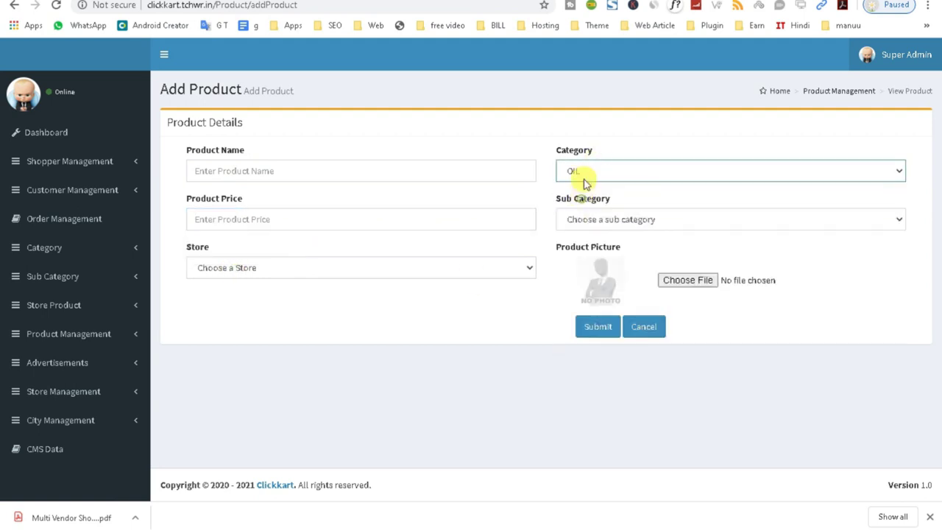
click(578, 221)
click(59, 329)
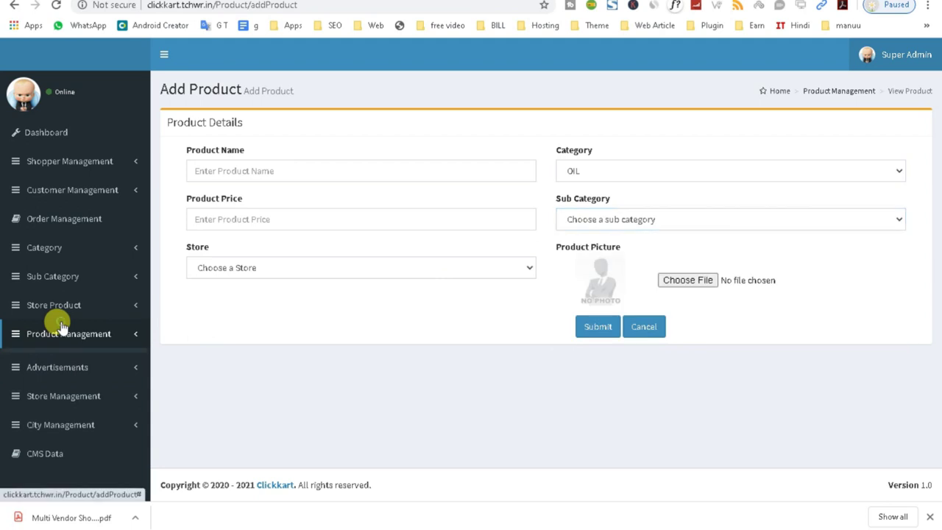
click(60, 377)
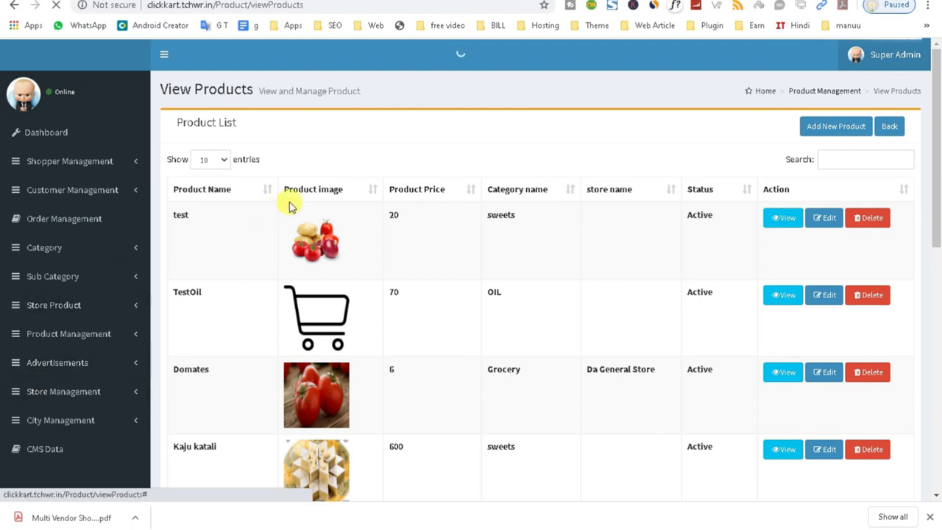
triple_click(257, 124)
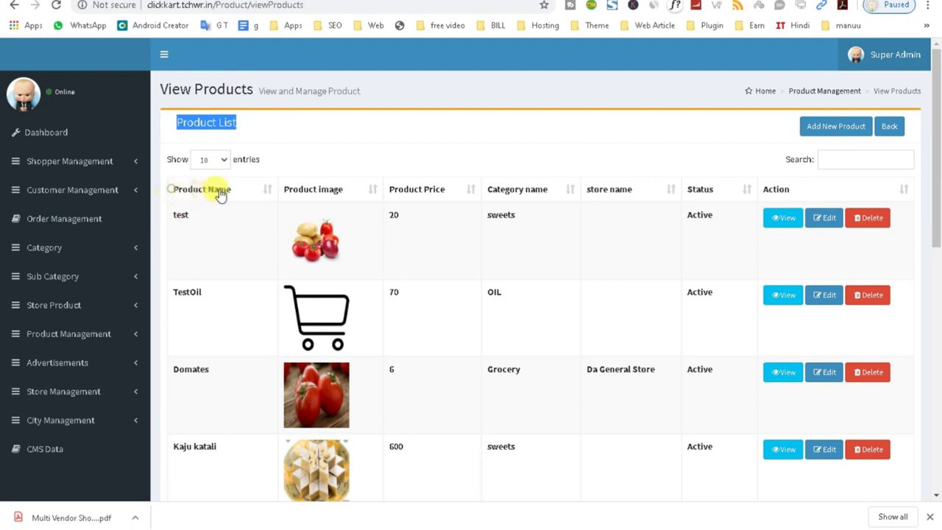
key(Tab)
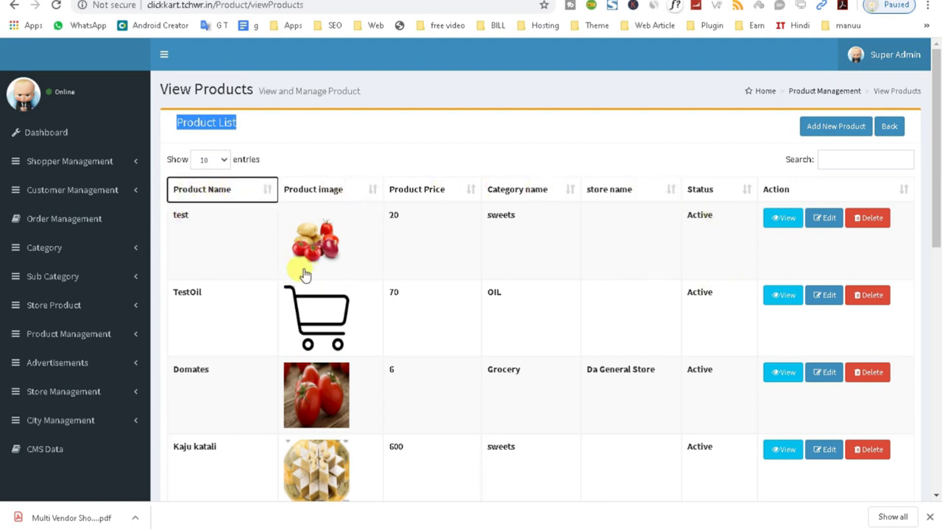
click(777, 219)
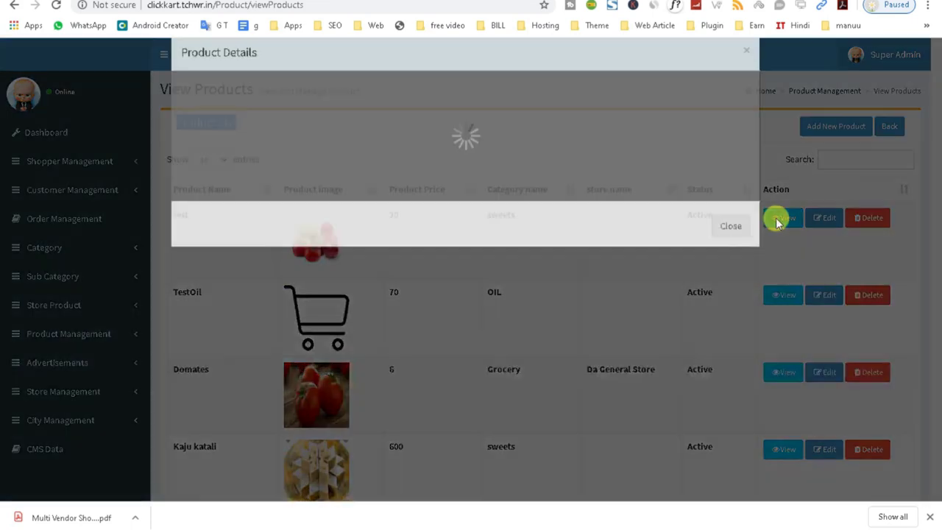
drag(385, 106, 412, 200)
click(421, 200)
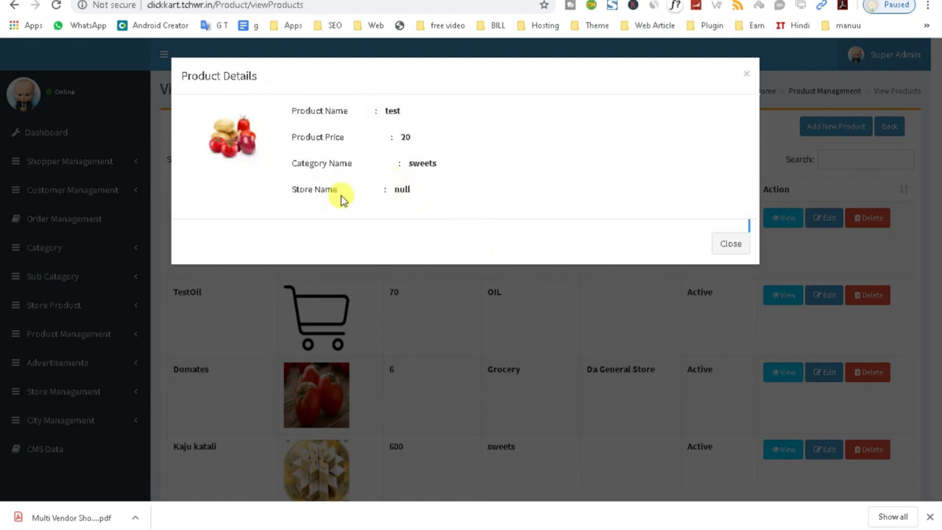
drag(294, 190, 398, 196)
double_click(400, 190)
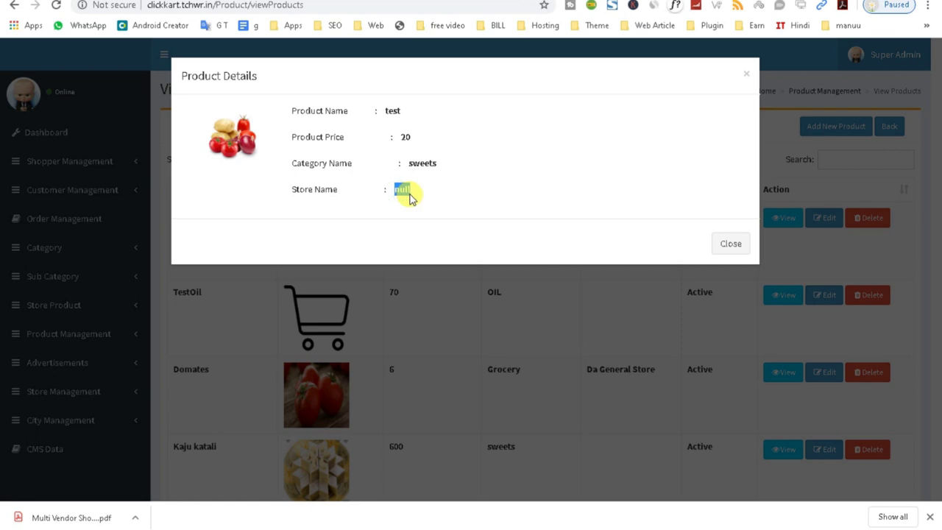
click(728, 243)
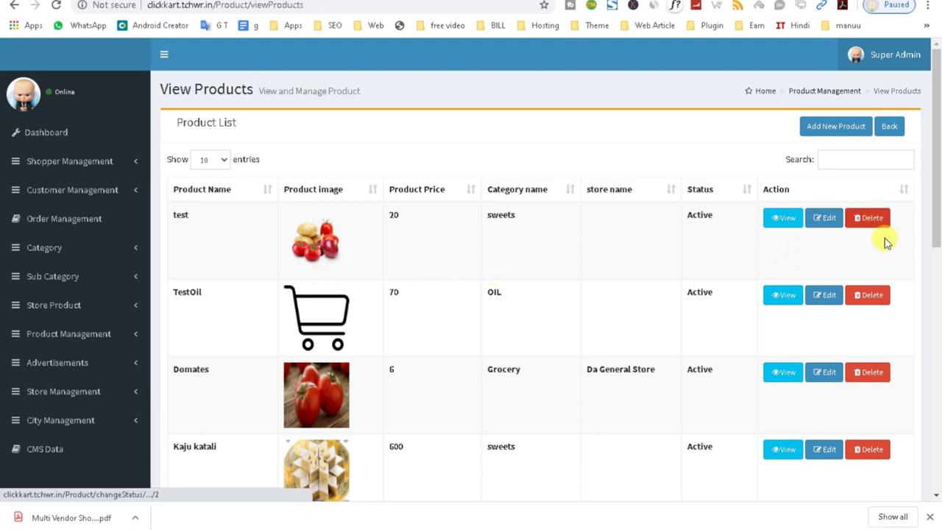
- Permanently delete the TestOil product and reload the View All Product list
click(869, 306)
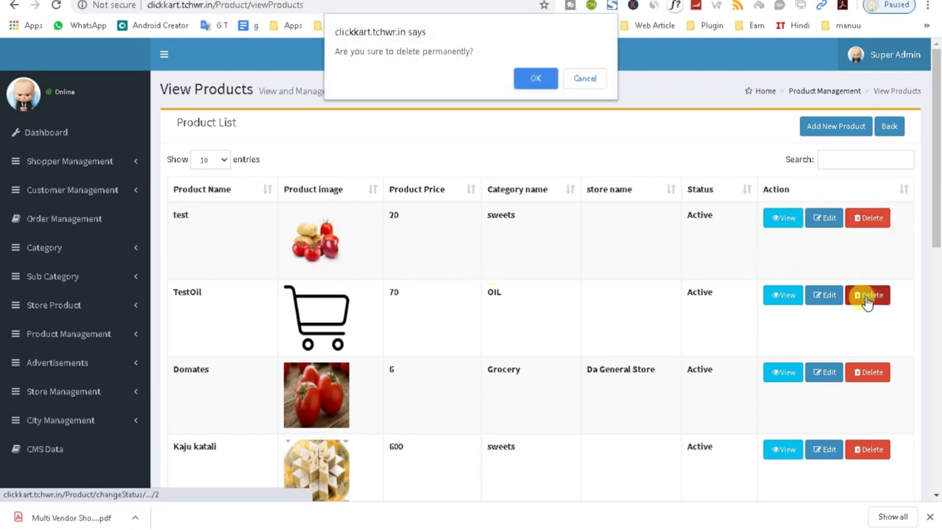
click(538, 82)
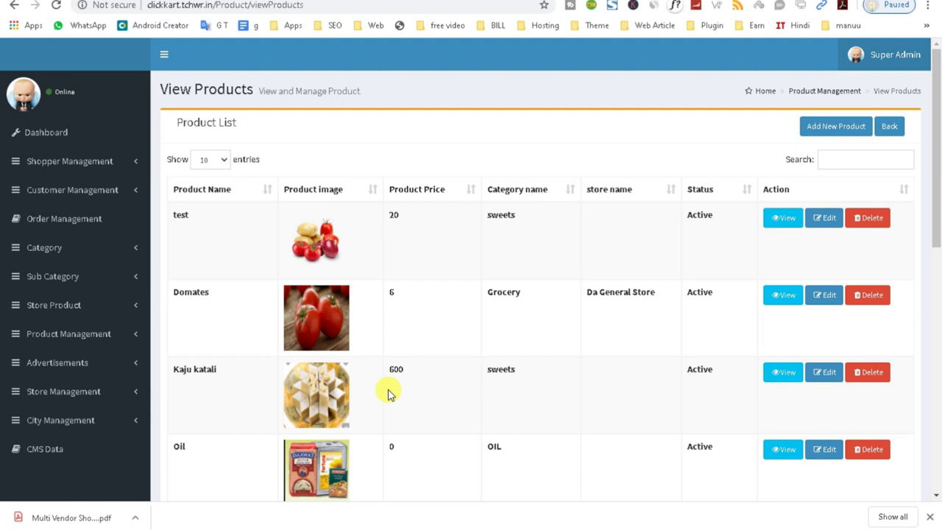
click(89, 335)
scroll(90, 336, down, 1)
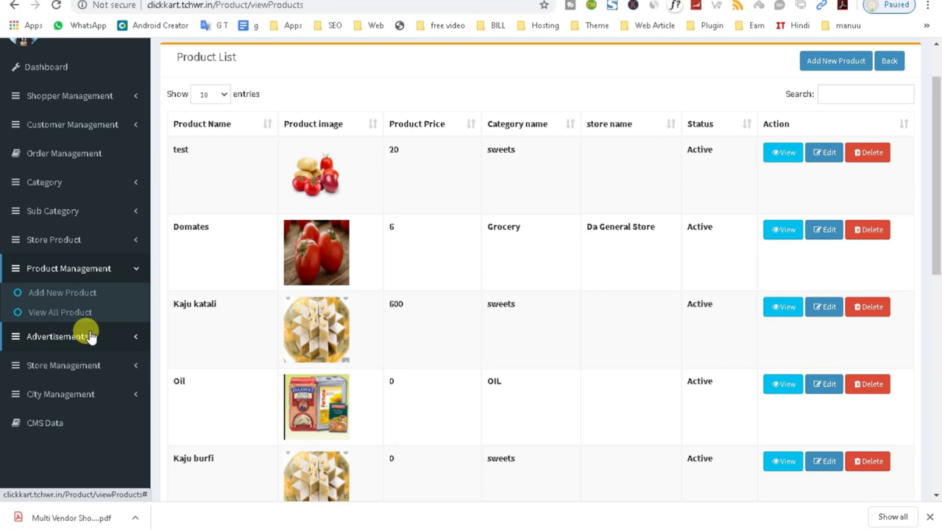
double_click(699, 149)
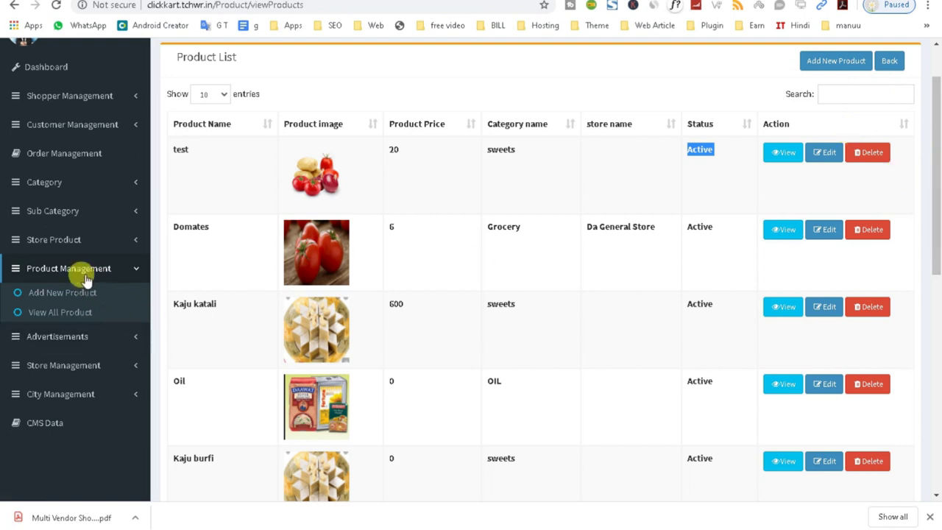
click(53, 320)
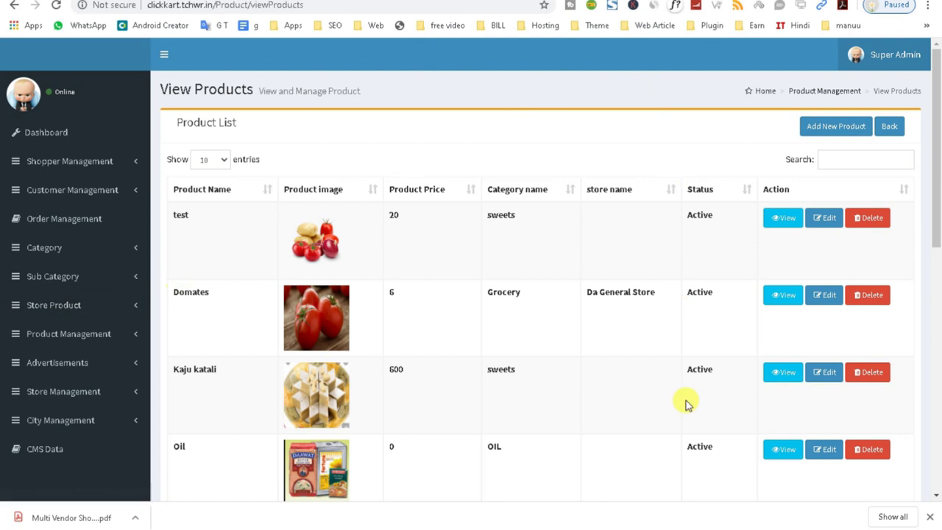
- Open the Add Product form, browse the store list and choose city center as Store
click(832, 128)
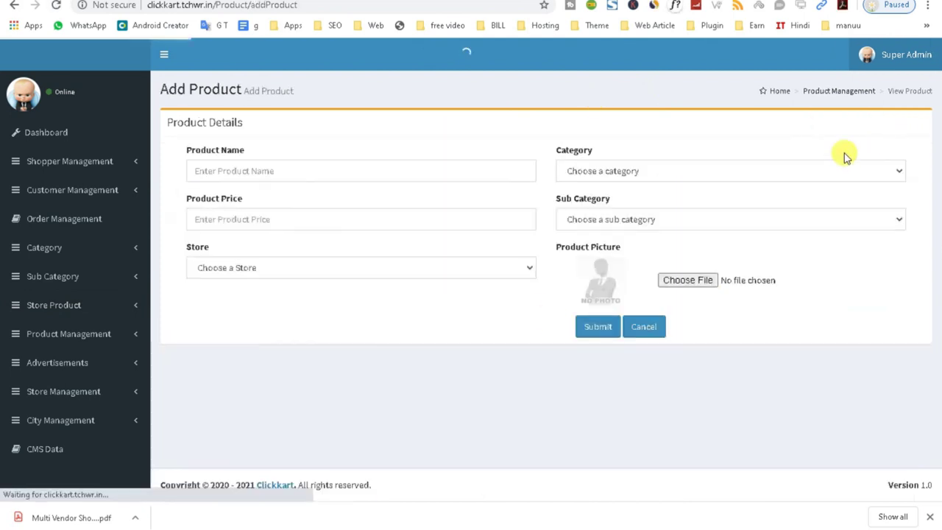
click(233, 268)
scroll(242, 508, down, 5)
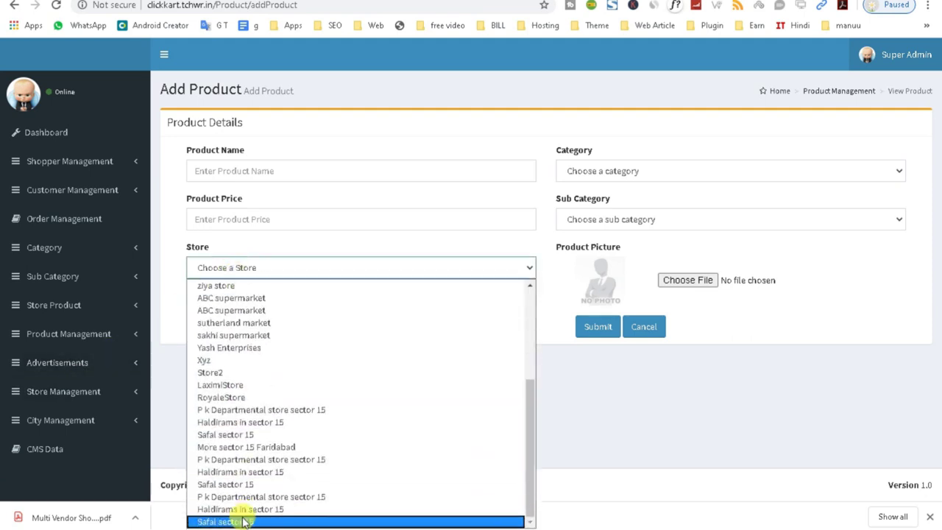
scroll(254, 486, up, 5)
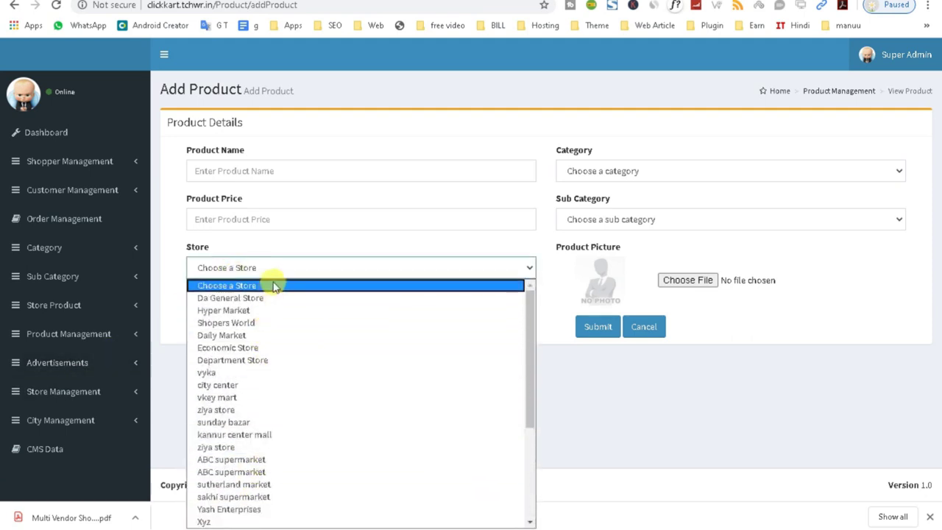
scroll(273, 452, down, 5)
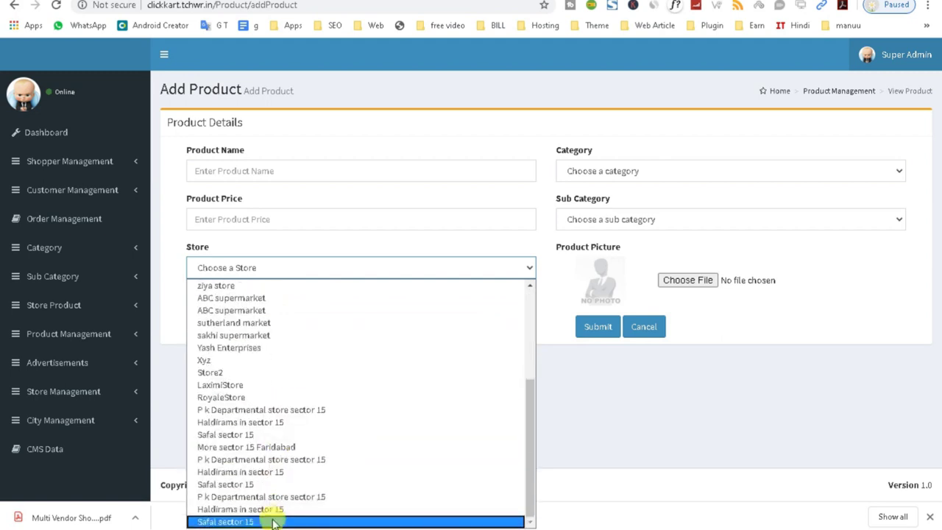
click(934, 377)
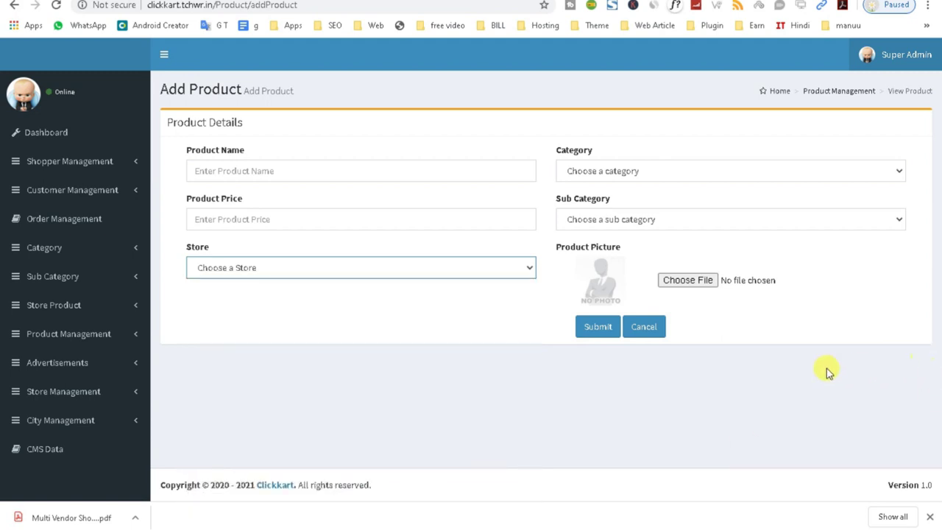
click(261, 268)
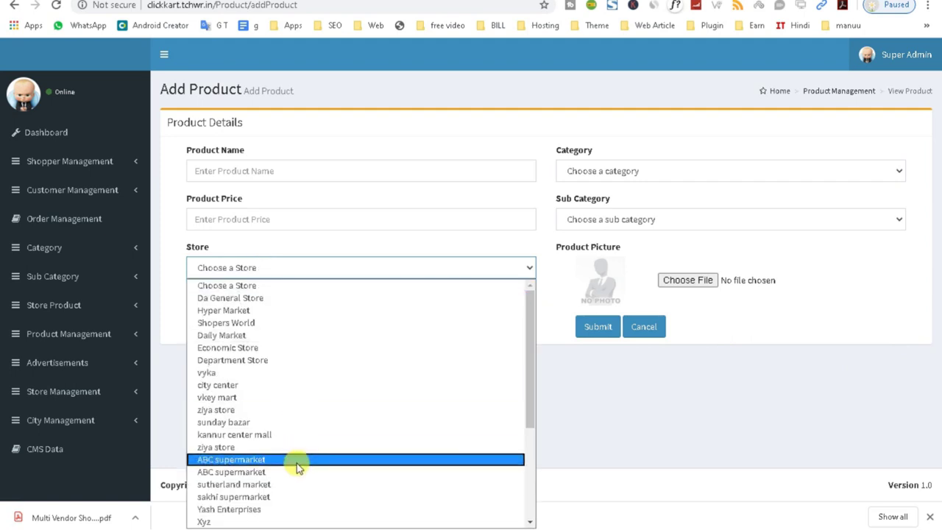
click(265, 386)
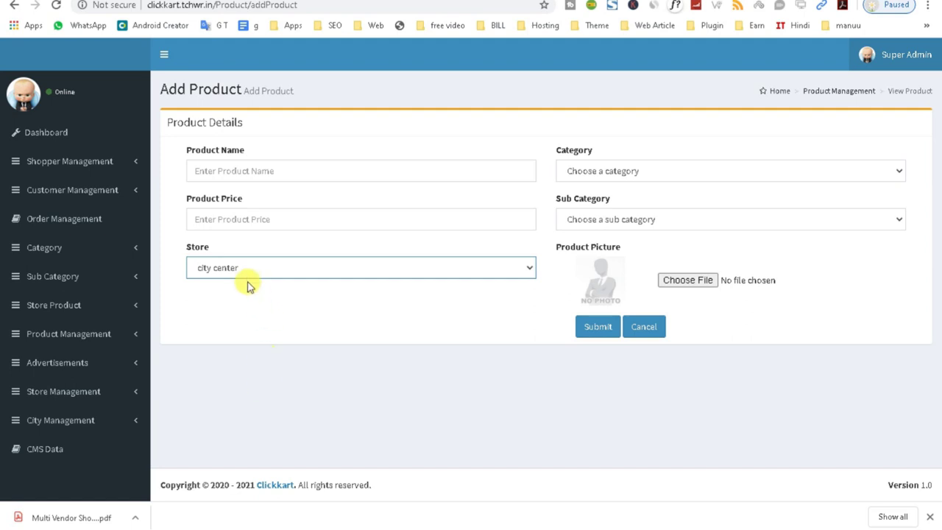
- Change the Store selection to kannur center mall
click(248, 271)
click(241, 392)
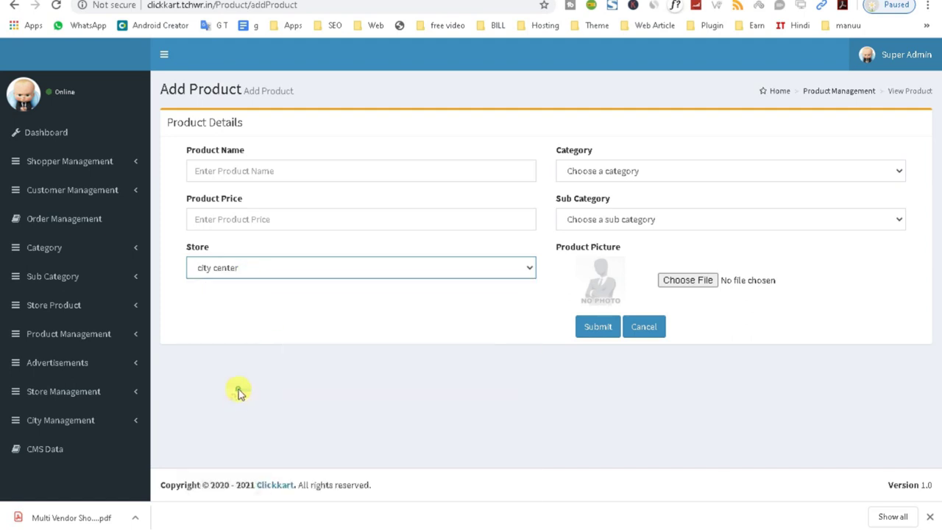
click(229, 264)
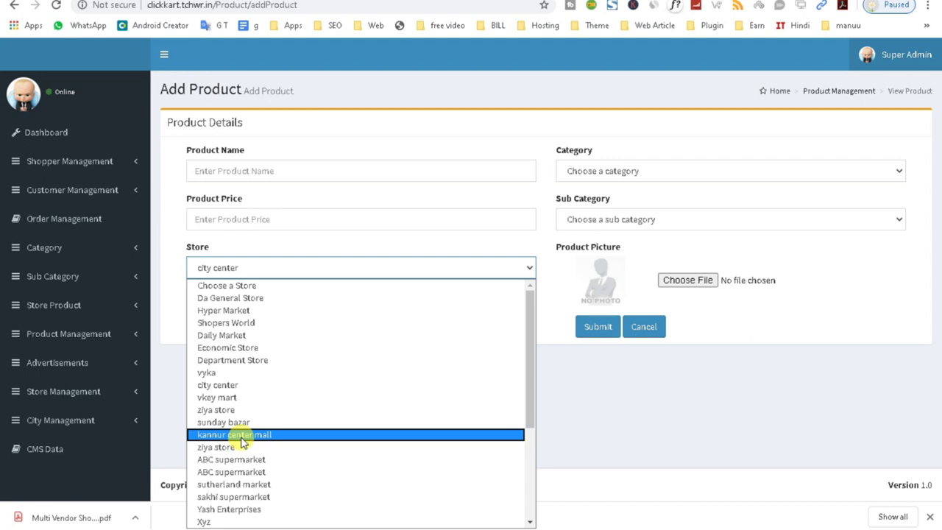
click(241, 434)
click(81, 341)
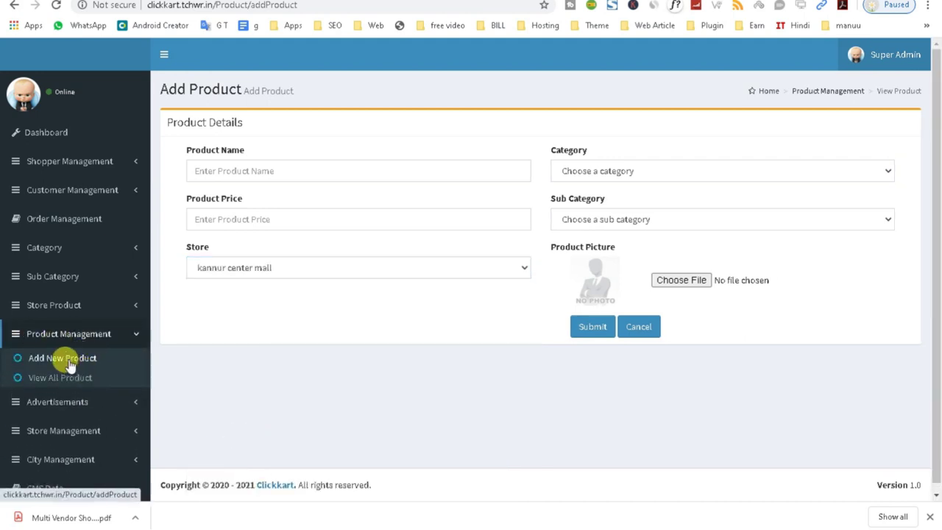
click(68, 362)
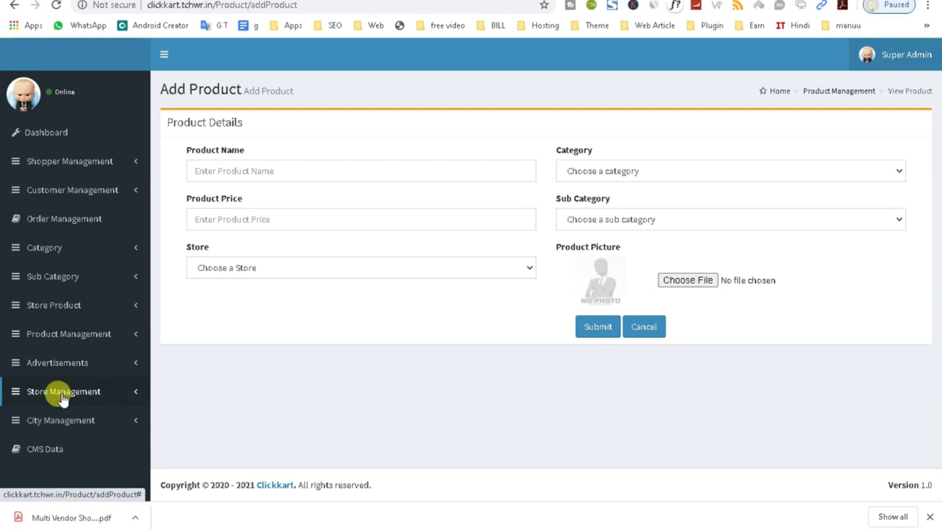
- Expand Store Management and City Management, then open the CMS Data list and browse it
click(63, 391)
scroll(122, 404, down, 1)
click(59, 442)
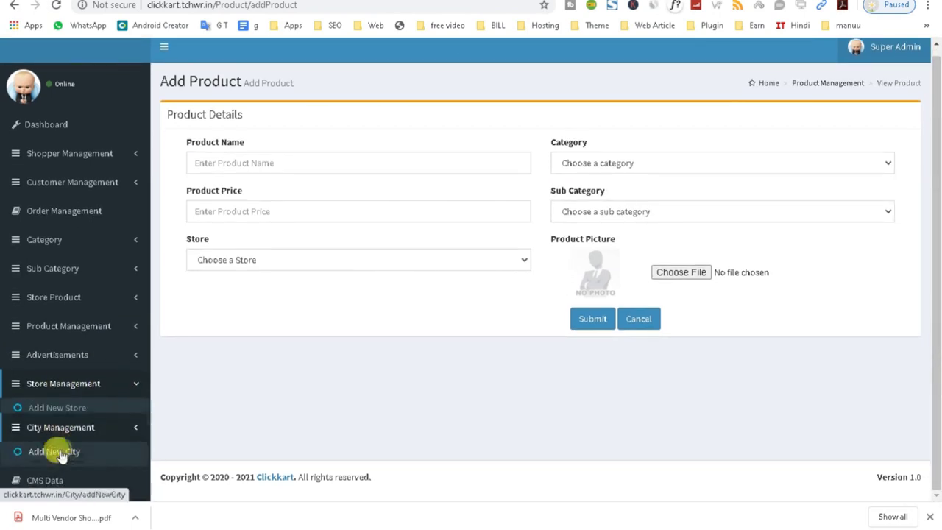
click(49, 481)
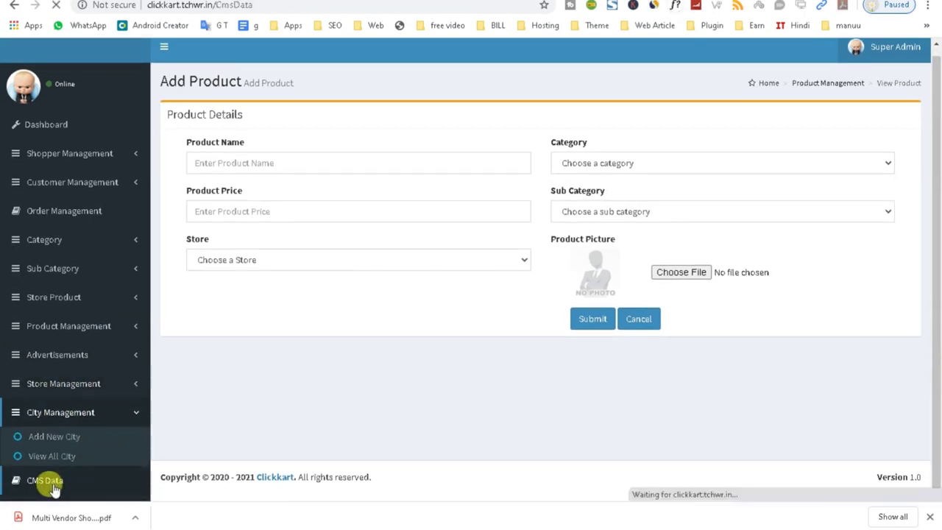
scroll(551, 278, down, 2)
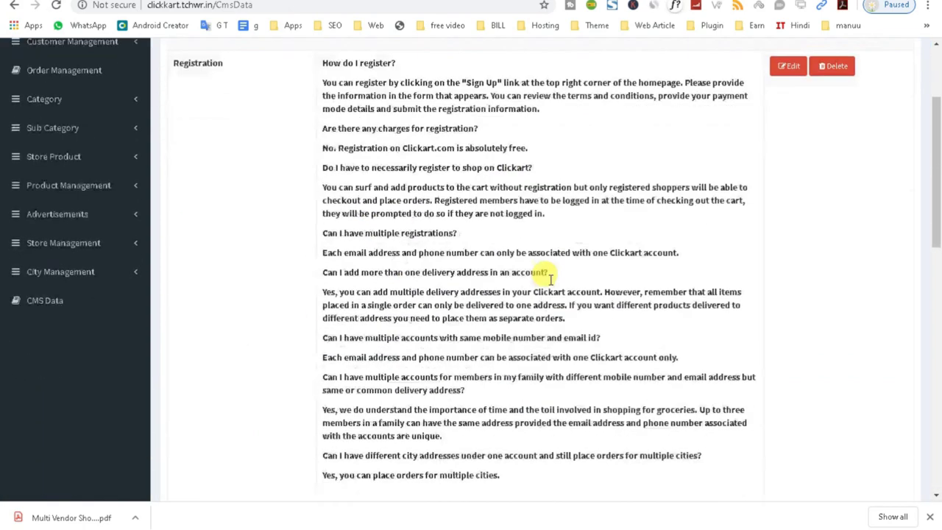
scroll(551, 279, down, 3)
scroll(526, 273, up, 3)
scroll(514, 274, up, 3)
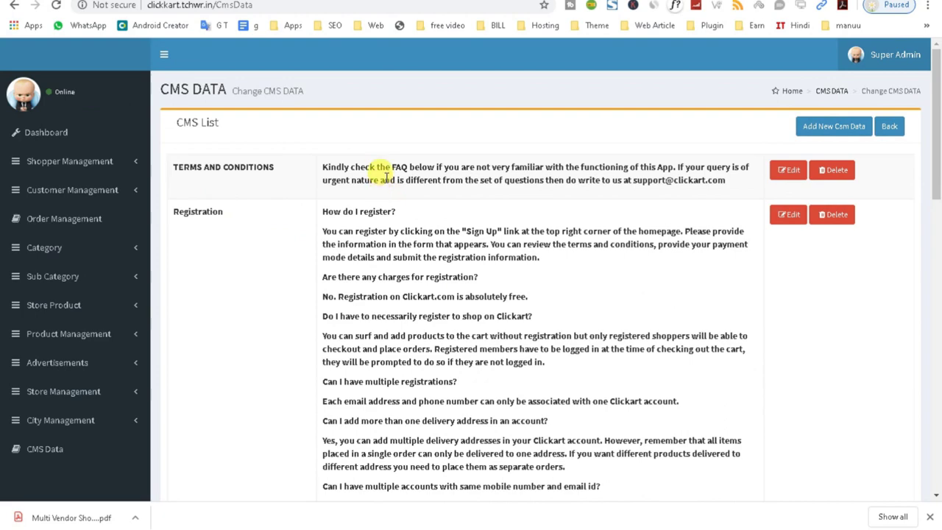
- Highlight the Terms and Conditions paragraph and the 'How do I register?' FAQ, then start a new CMS entry
triple_click(386, 175)
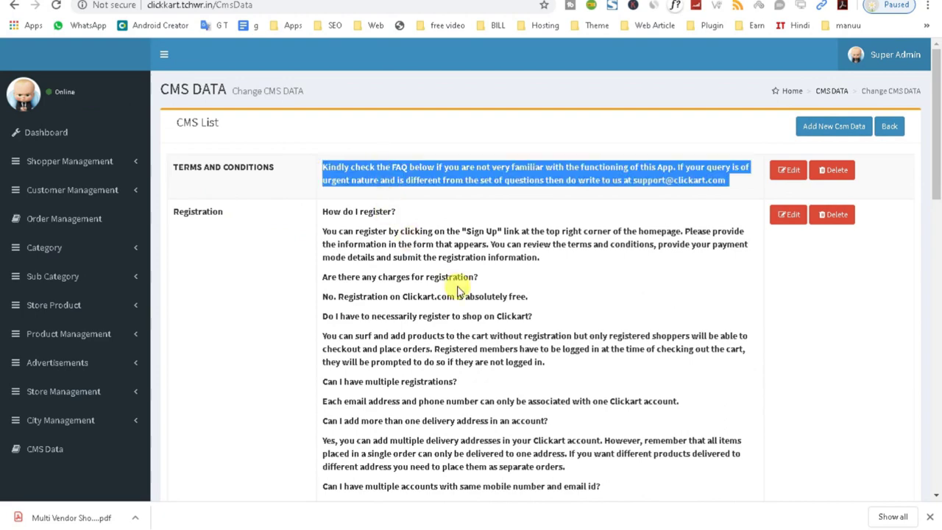
scroll(457, 287, down, 1)
scroll(457, 289, down, 15)
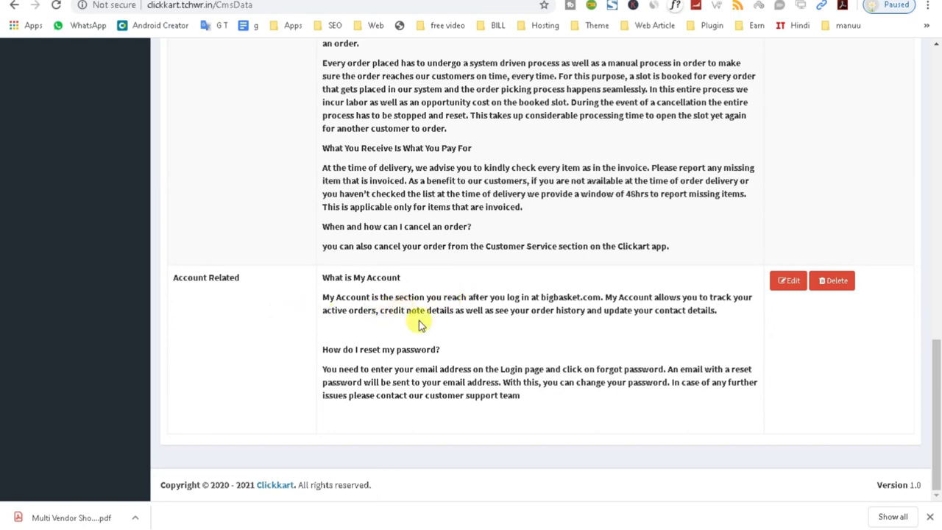
scroll(420, 322, up, 10)
scroll(468, 214, up, 5)
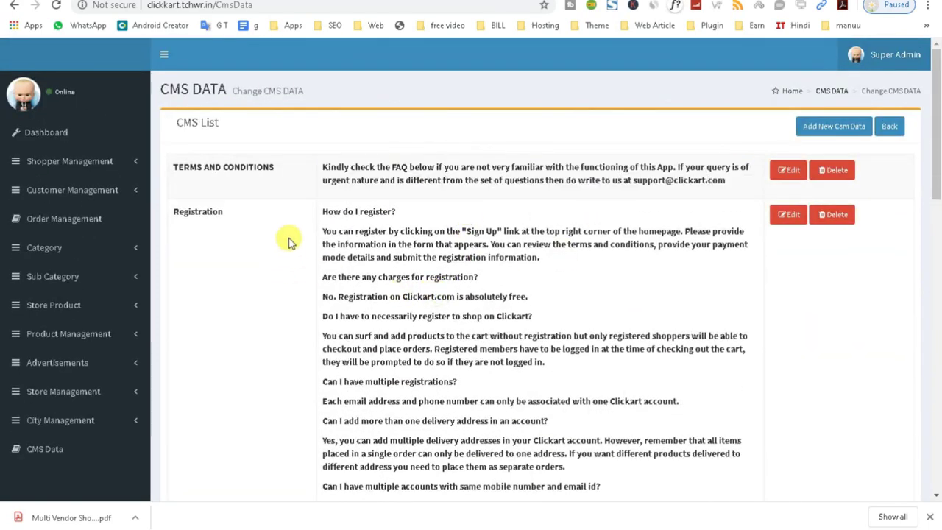
drag(319, 211, 408, 219)
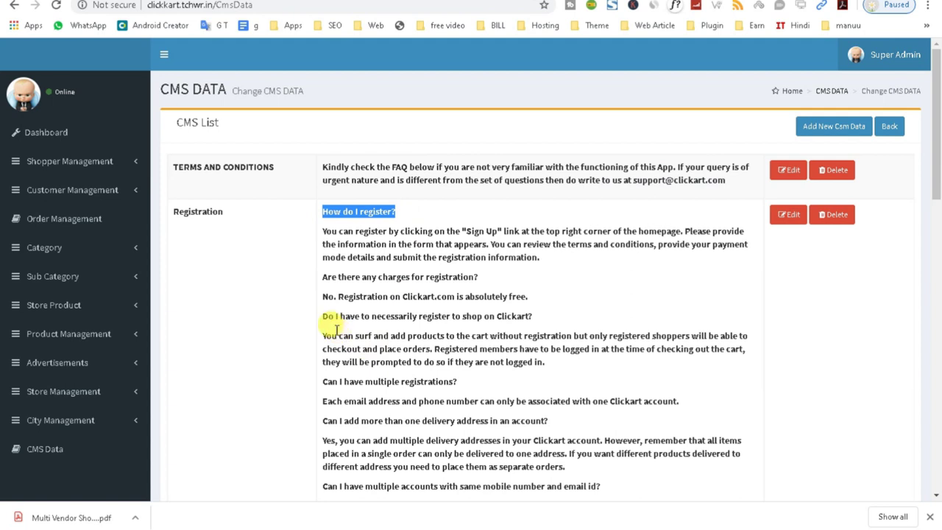
drag(318, 313, 544, 336)
click(823, 130)
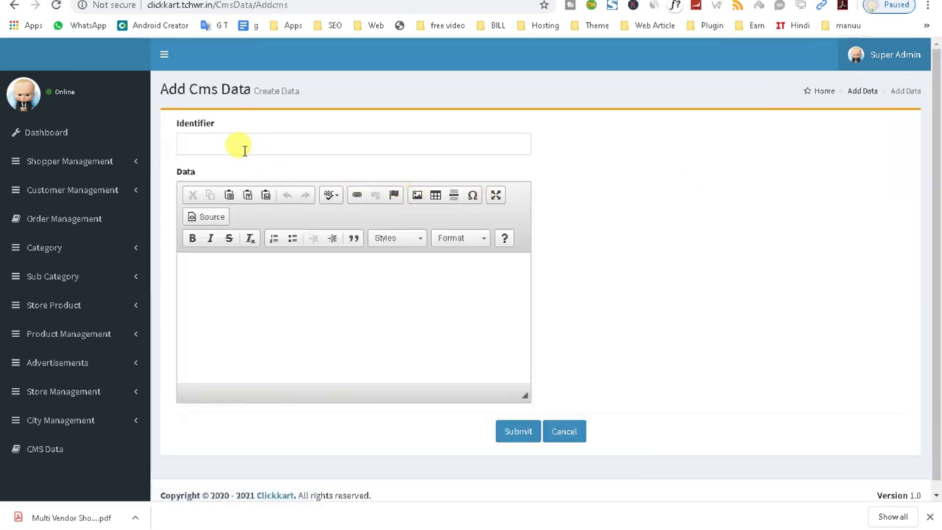
- Submit a CMS entry with identifier FAQ and data 'test'
click(238, 145)
text(FAQ)
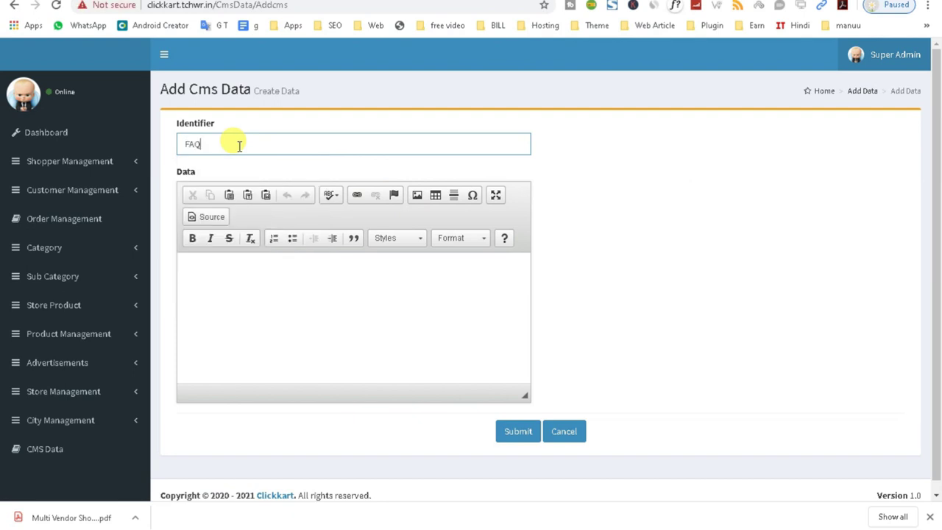
click(234, 269)
scroll(231, 267, down, 1)
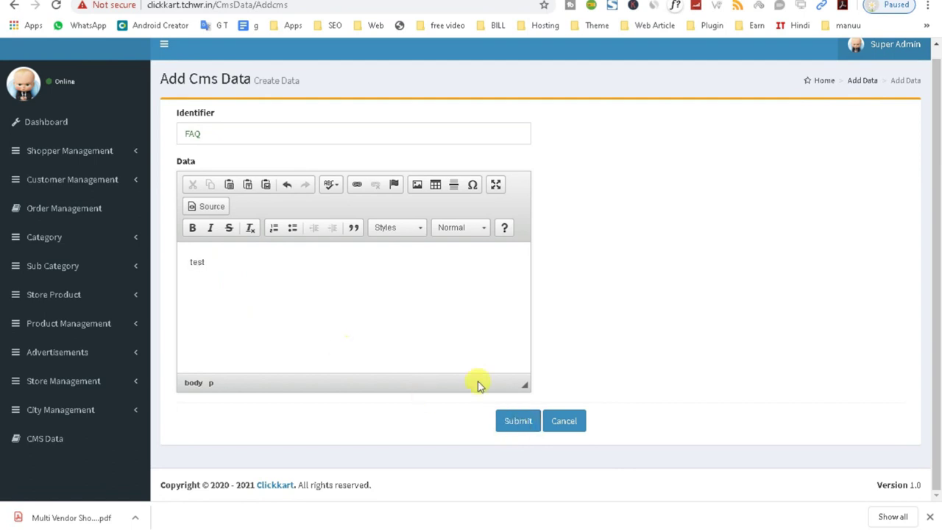
click(522, 429)
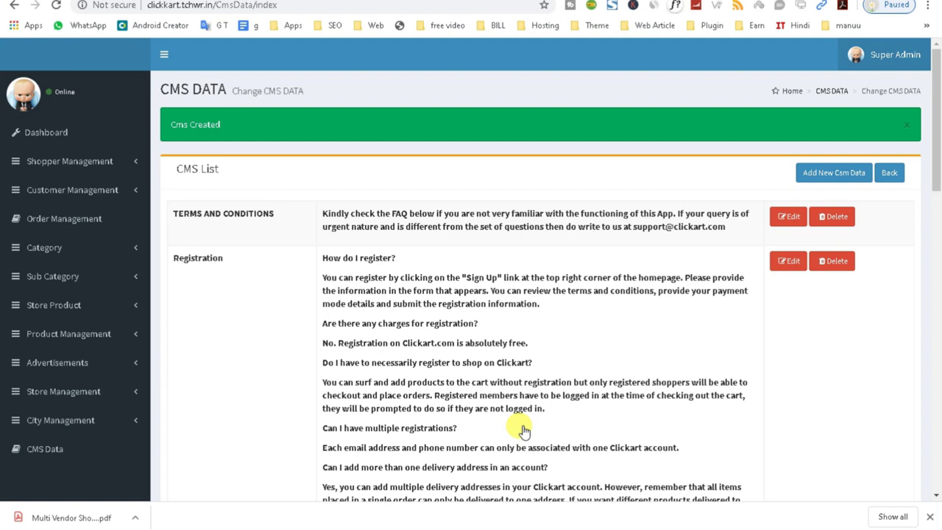
- Copy the Shopper Login URL from CodeCanyon and load it in a new incognito window
key(ctrl+Tab)
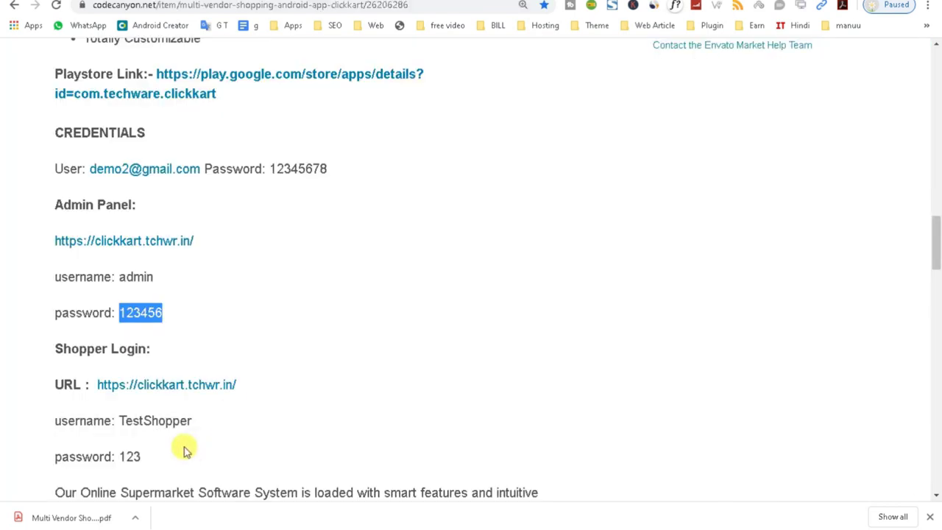
scroll(142, 403, down, 1)
drag(237, 319, 98, 322)
right_click(157, 329)
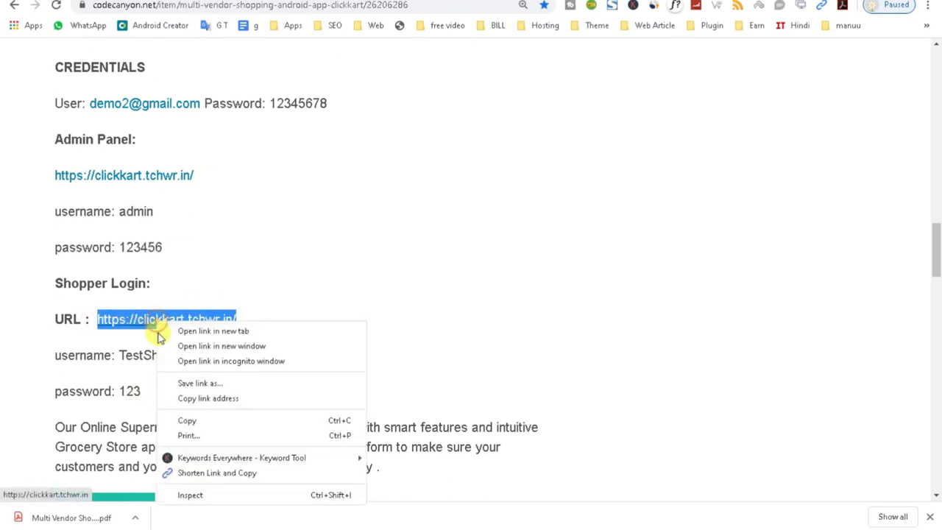
click(190, 421)
key(ctrl+shift+n)
key(ctrl+v)
key(Return)
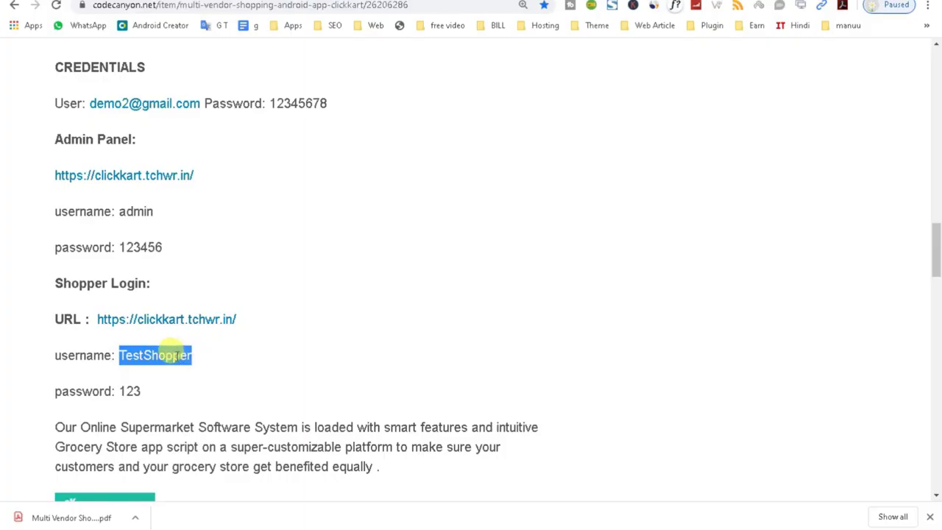
- Copy the shopper username and bring up the Clickkart sign-in window
right_click(169, 359)
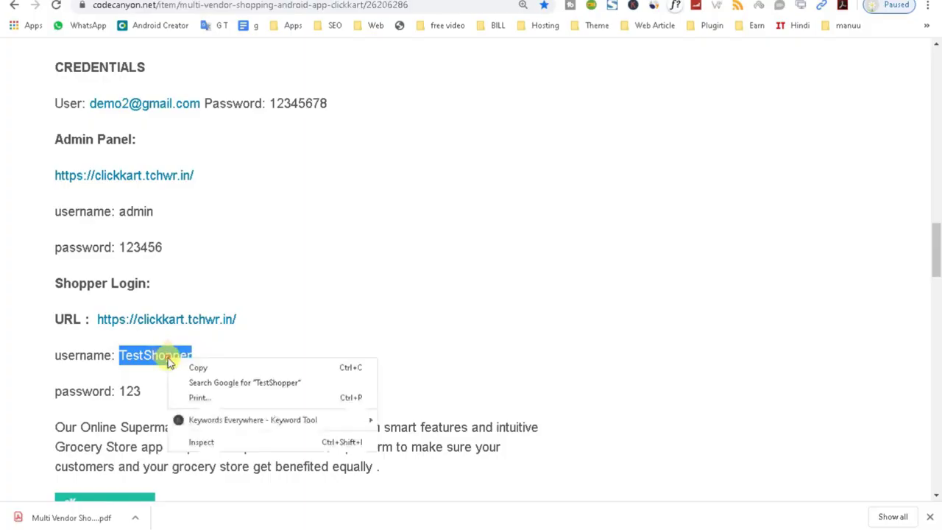
click(193, 368)
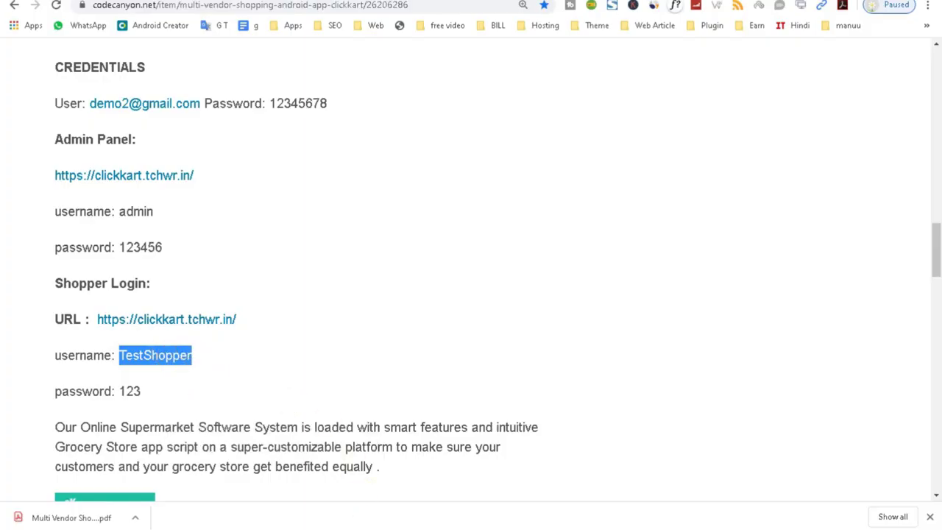
mouse_move(504, 494)
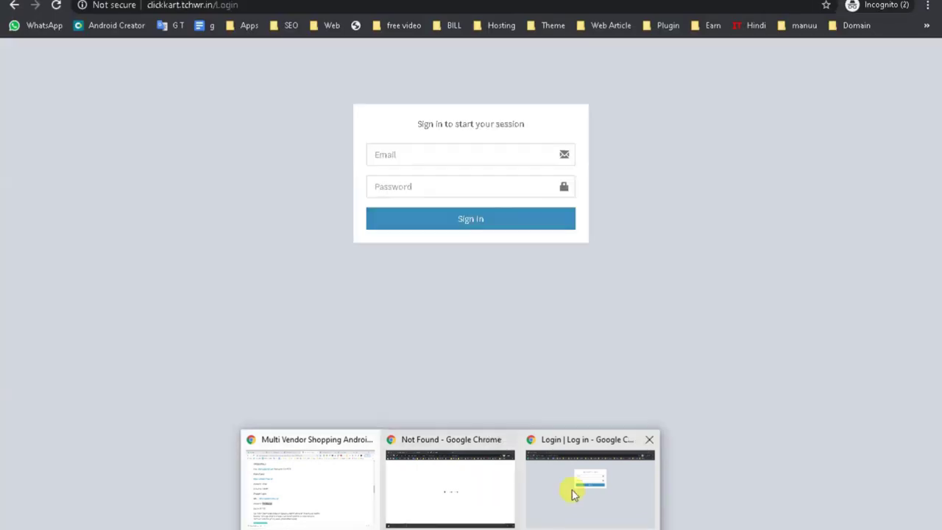
click(571, 491)
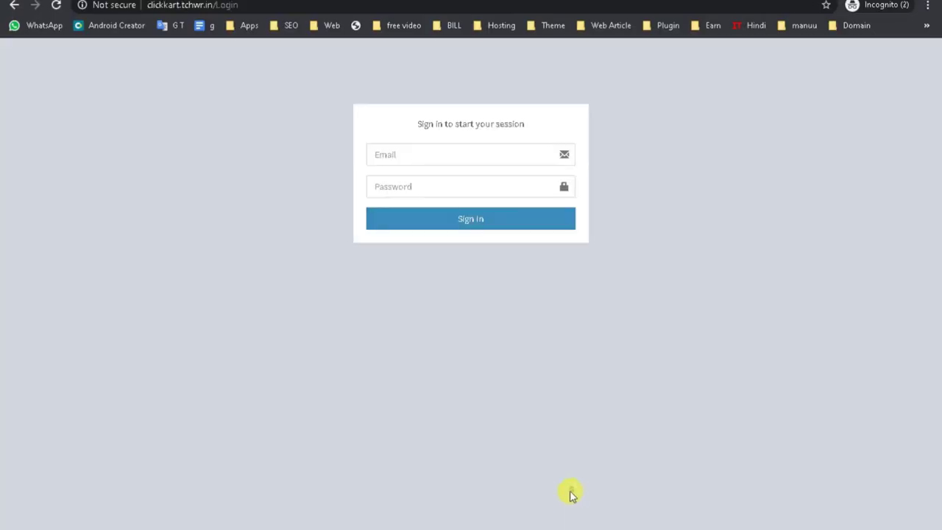
- Switch to the Clickkart shopper window and open Store Product > Add New Product
click(475, 494)
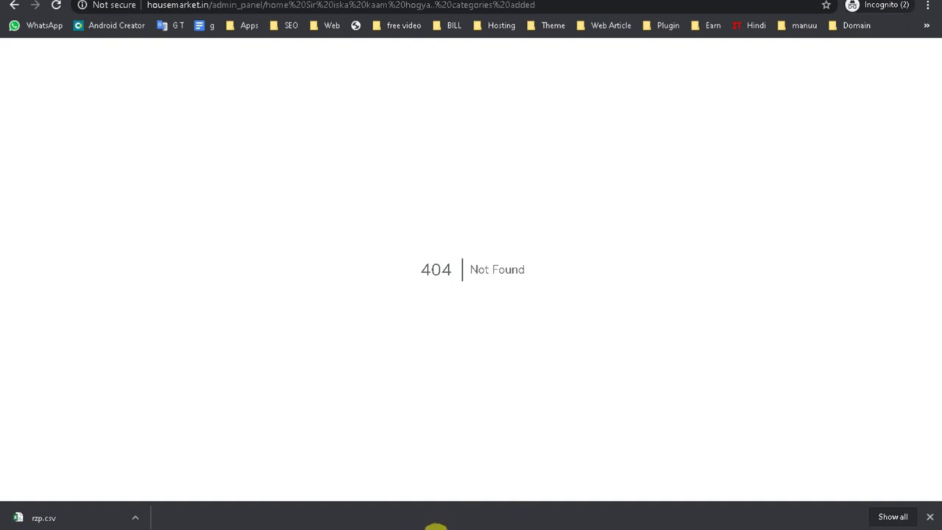
key(alt+Tab)
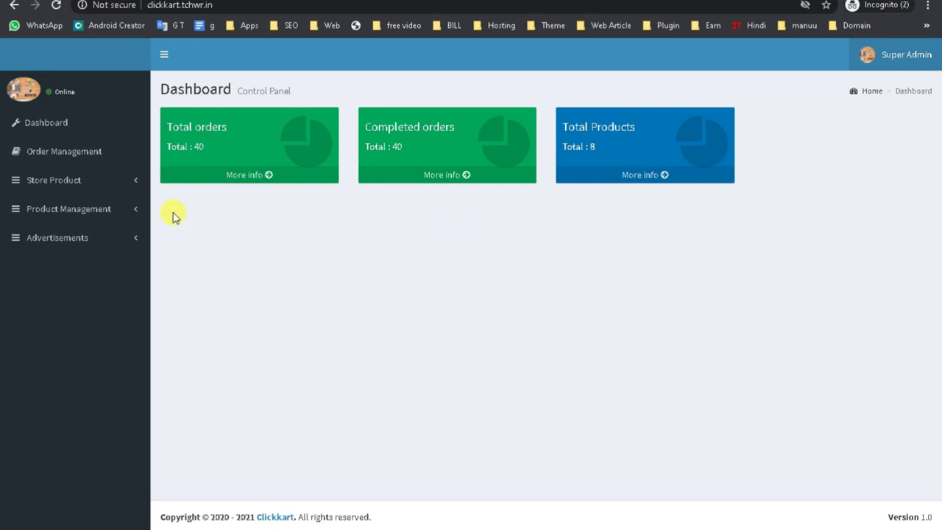
click(95, 181)
click(92, 211)
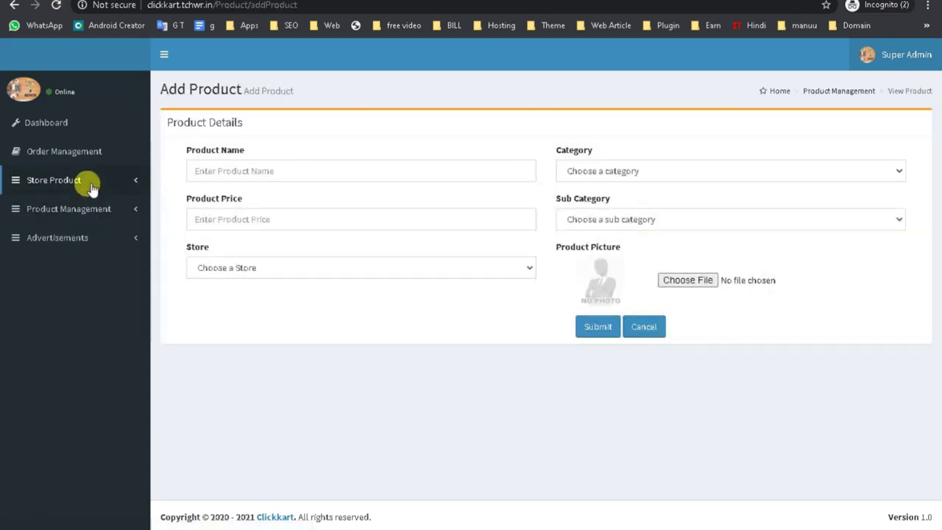
- Check View All Stores, reopen Add New Product, then return to the Dashboard
click(91, 186)
click(78, 226)
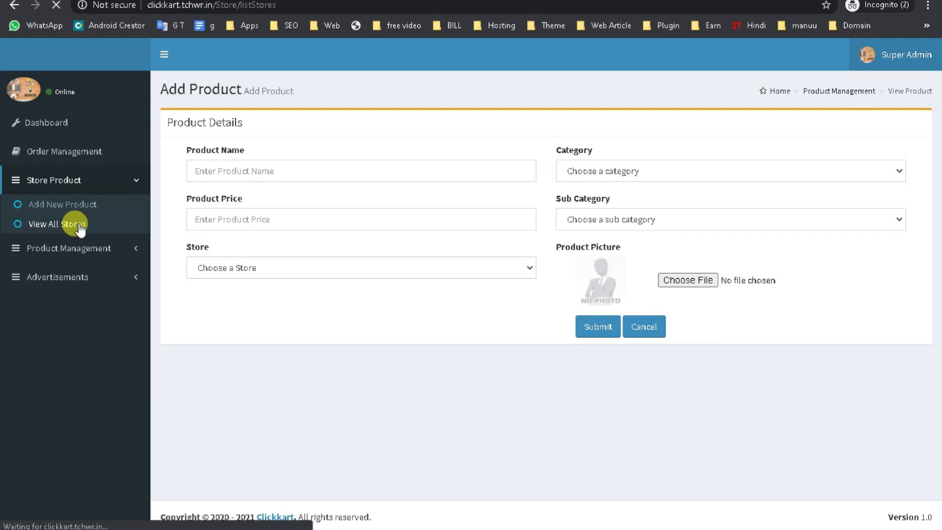
click(84, 182)
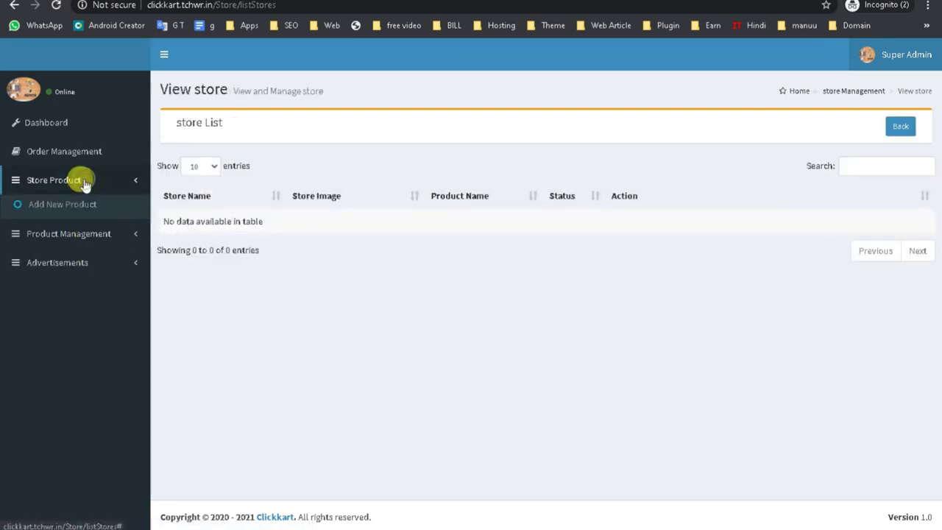
click(74, 208)
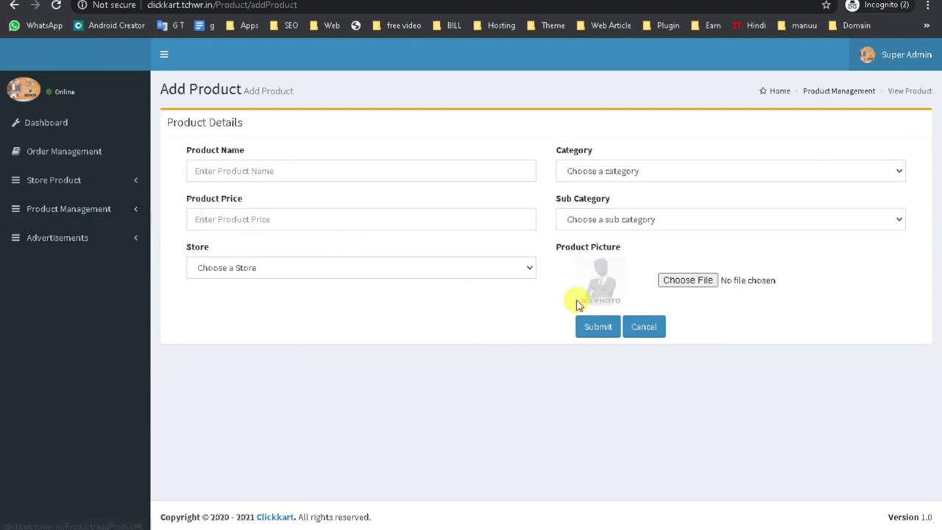
click(60, 131)
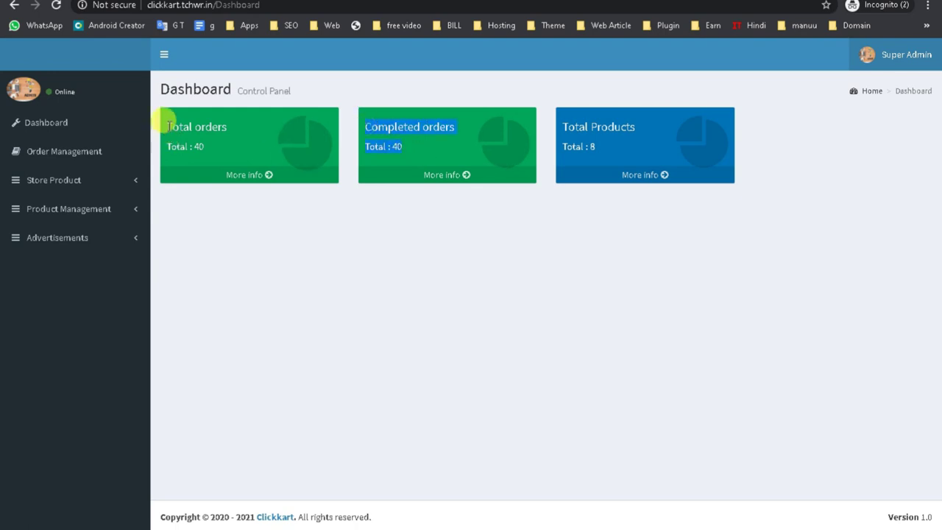
- Highlight the 40 total orders figure, then open Store Product > View All Stores, which shows no data
drag(167, 125, 226, 159)
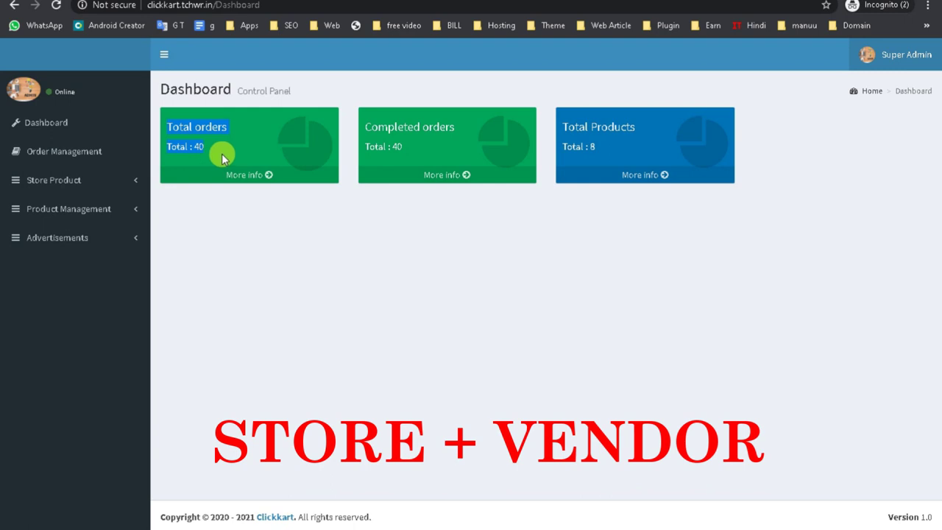
click(59, 179)
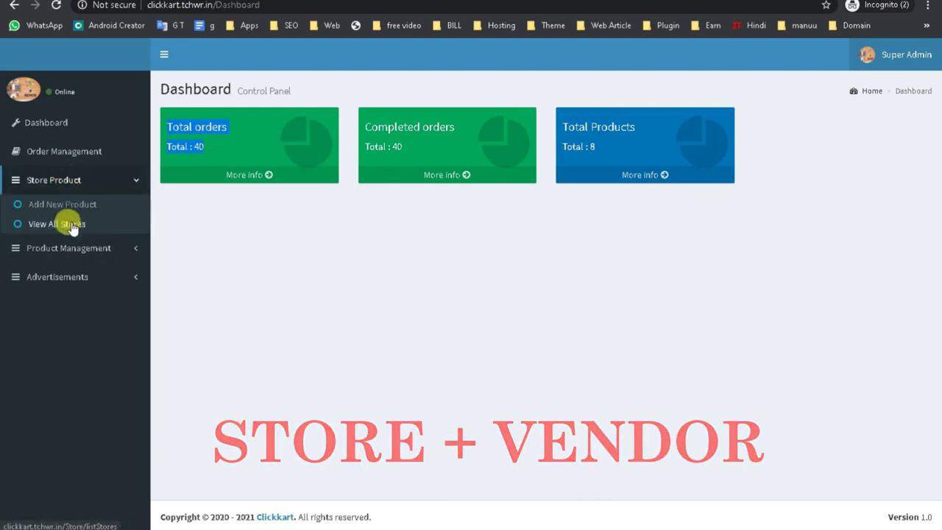
click(70, 225)
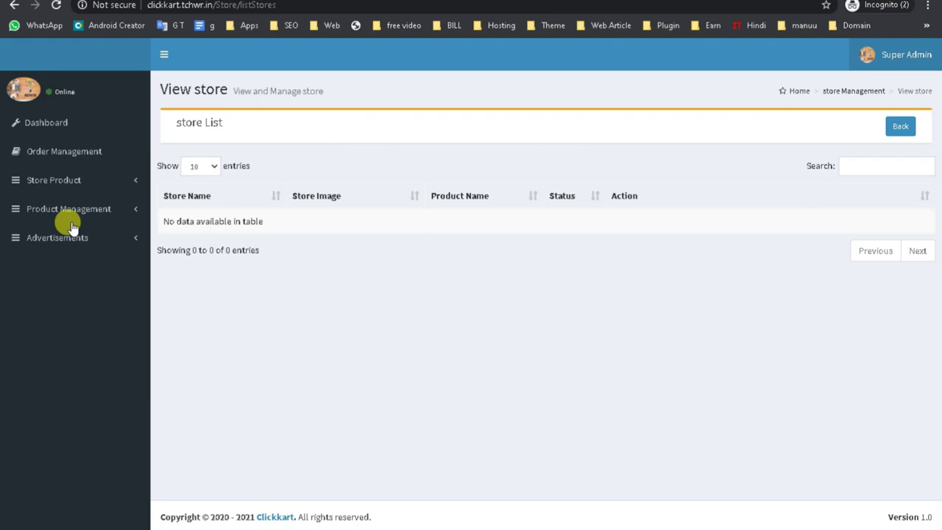
click(69, 182)
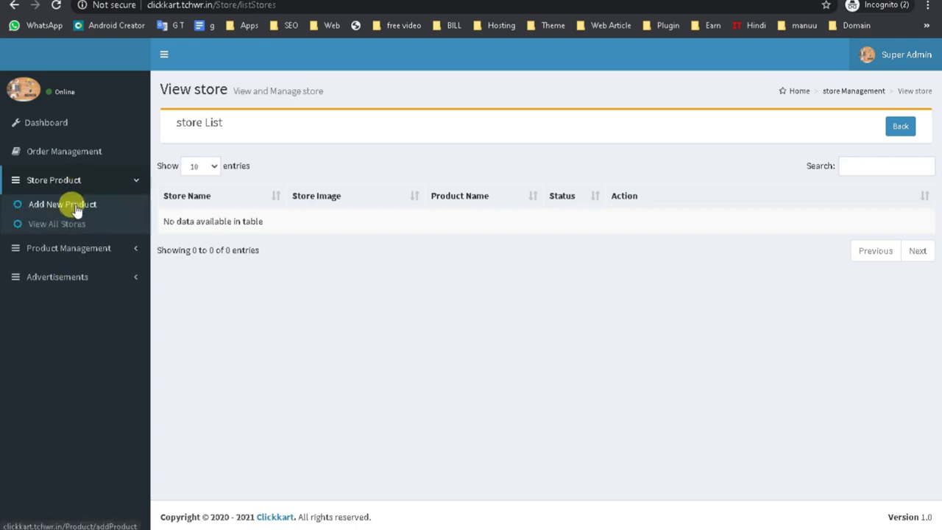
click(69, 223)
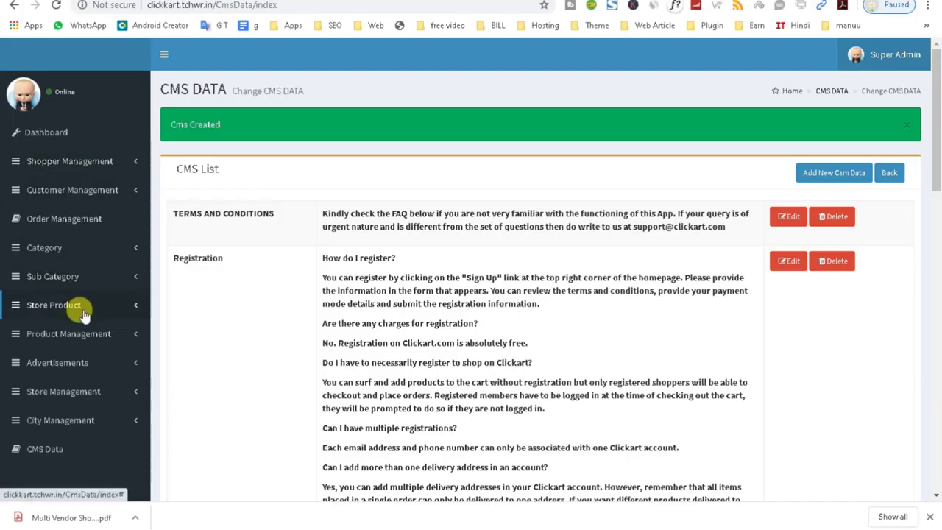
- Open Shopper Management > Add Shopper and assign ziya store as the shopper's store
click(66, 161)
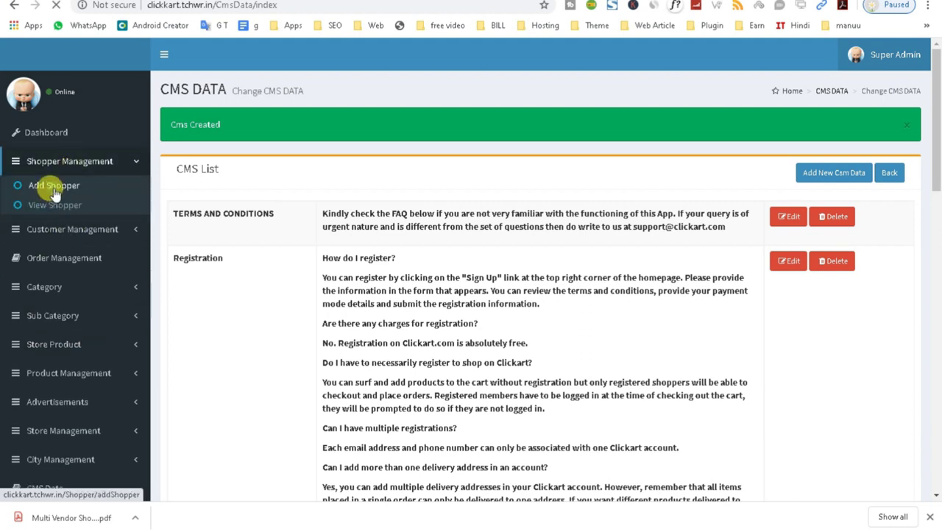
click(54, 188)
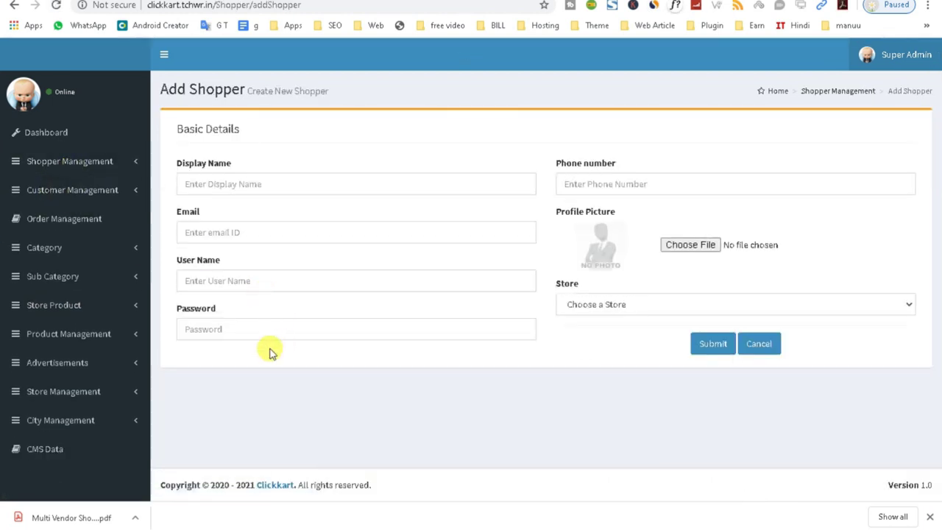
click(251, 330)
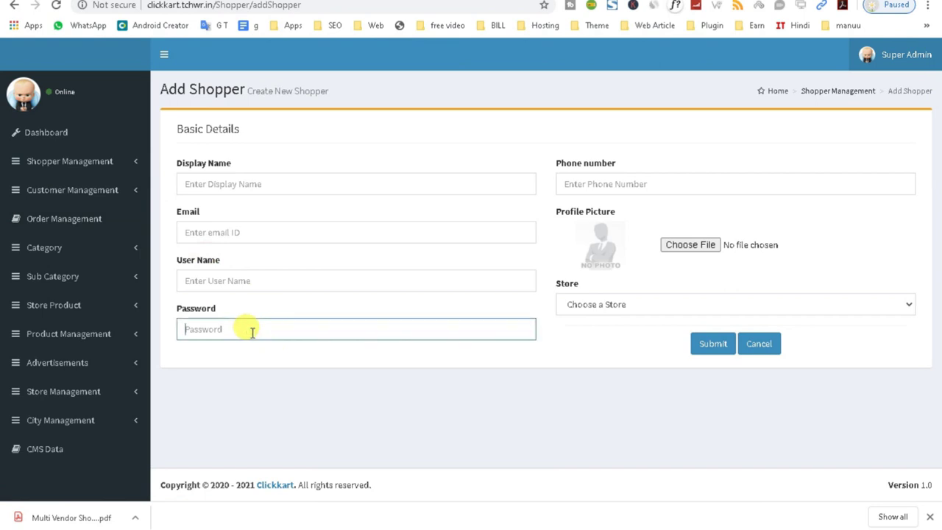
click(608, 312)
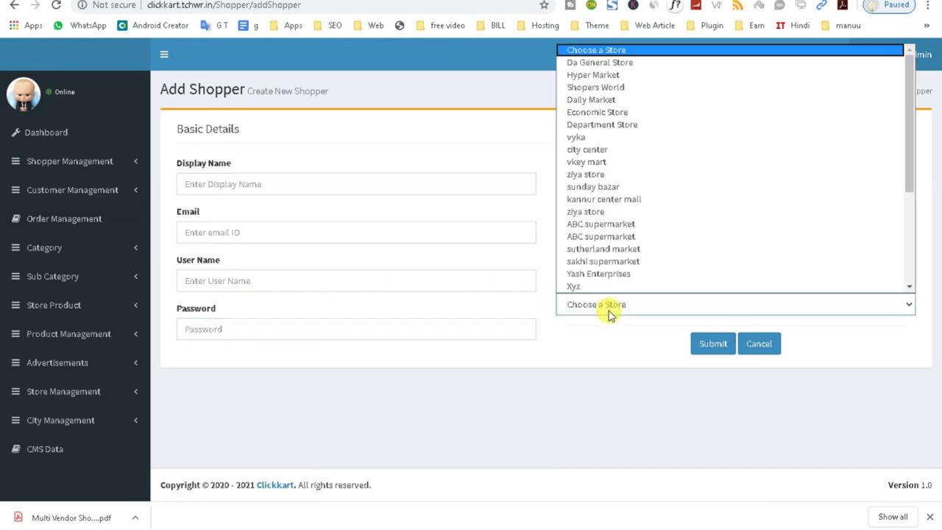
click(602, 175)
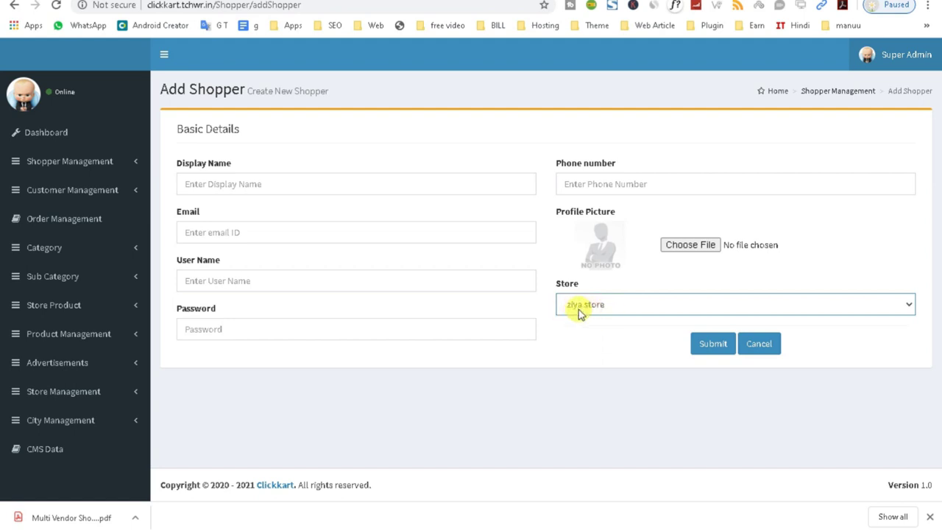
- Enter the shopper's display name, changing the store via sakhi supermarket to sunday bazar
click(237, 186)
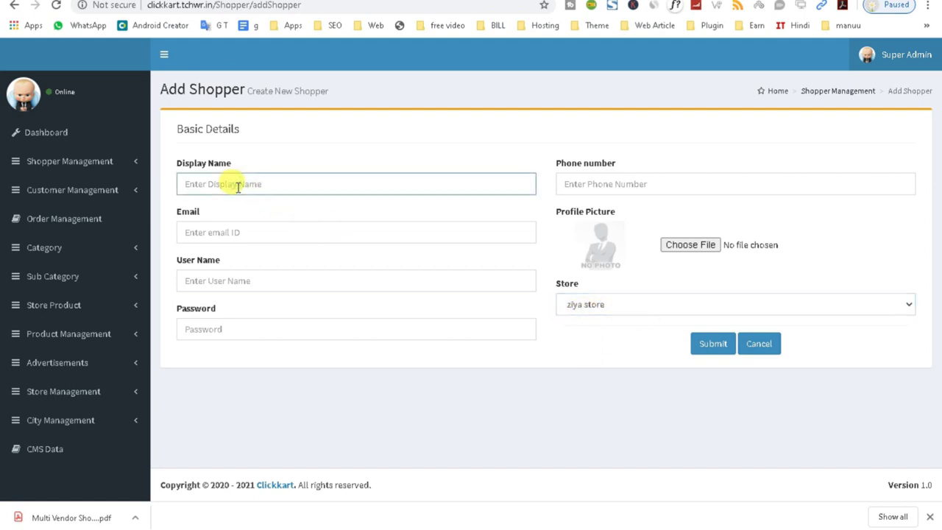
text(ra)
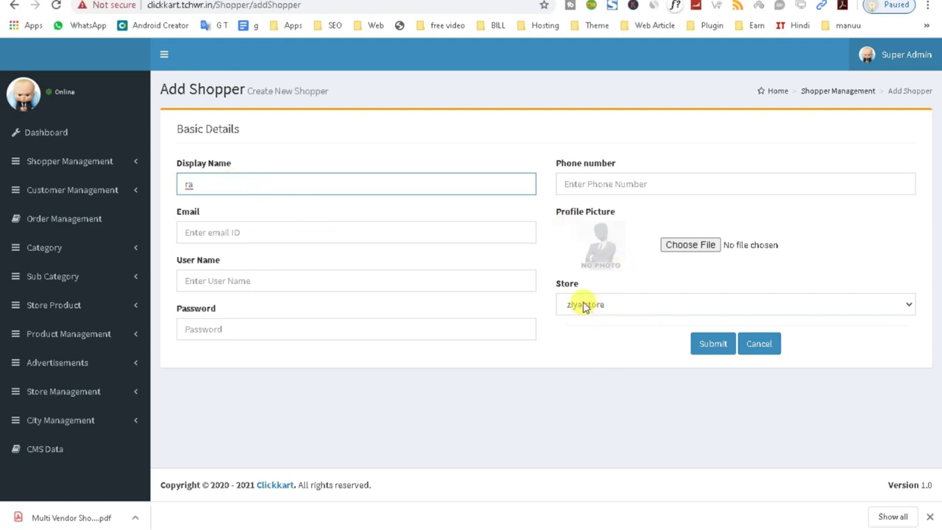
drag(211, 187, 168, 191)
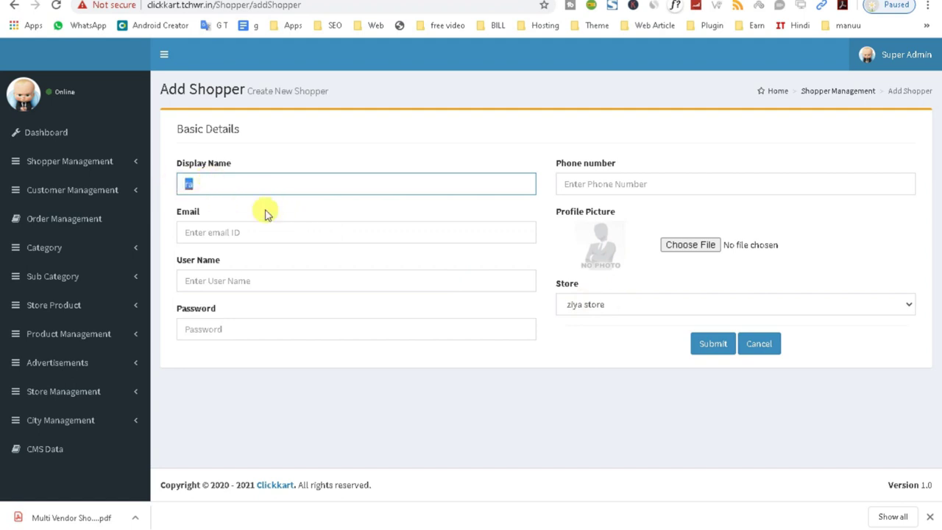
click(587, 305)
click(596, 261)
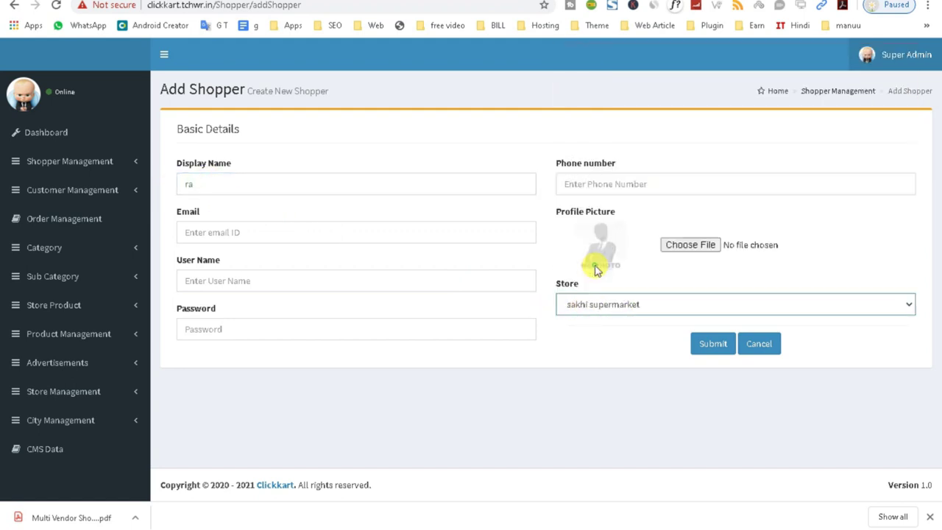
drag(218, 190, 104, 193)
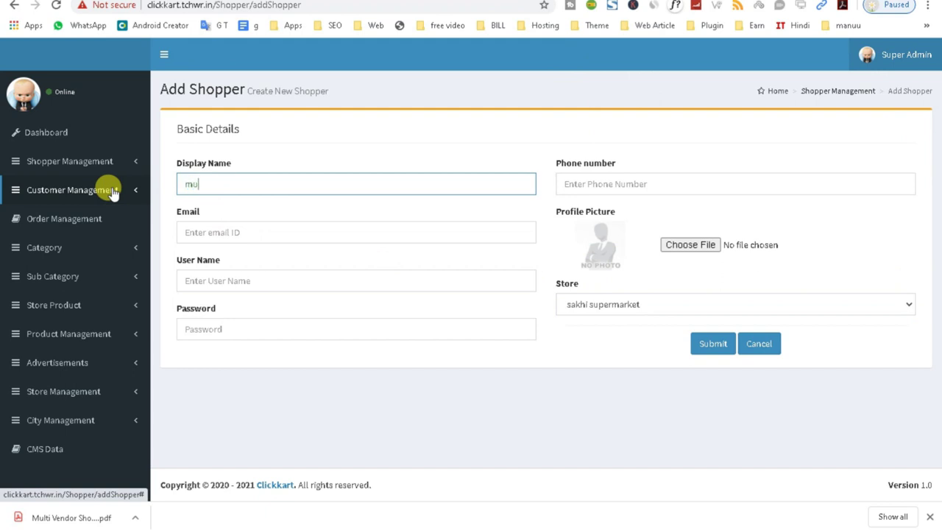
text(mu)
drag(215, 186, 169, 191)
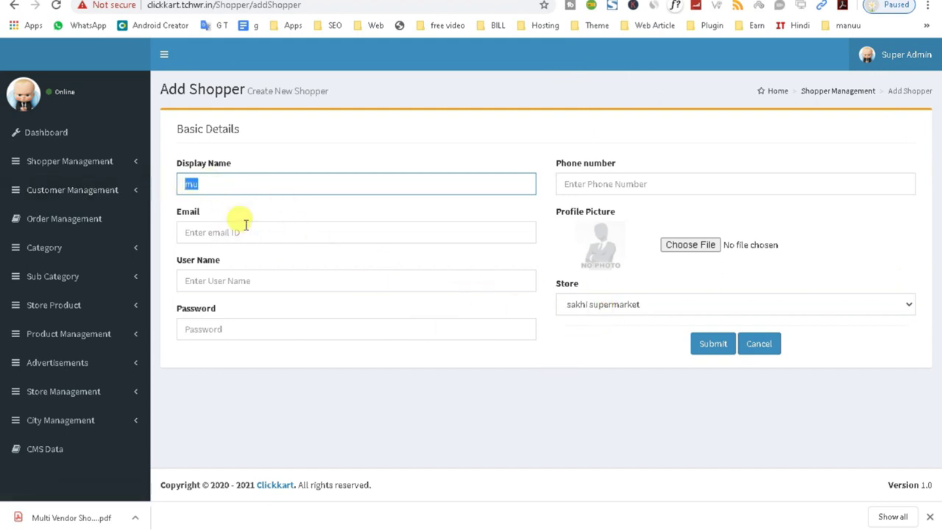
click(580, 303)
click(566, 189)
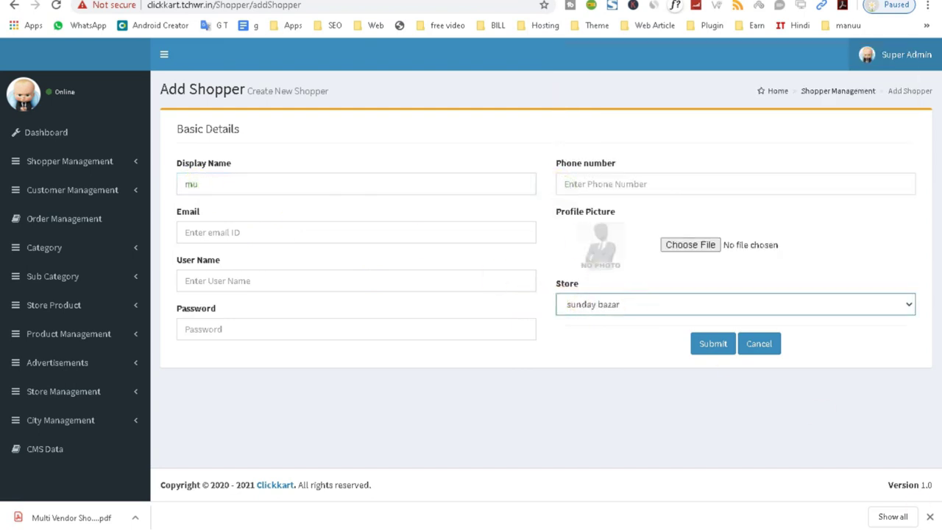
- Collapse and re-expand the sidebar, then return to the shopper panel's Add Product page
click(246, 331)
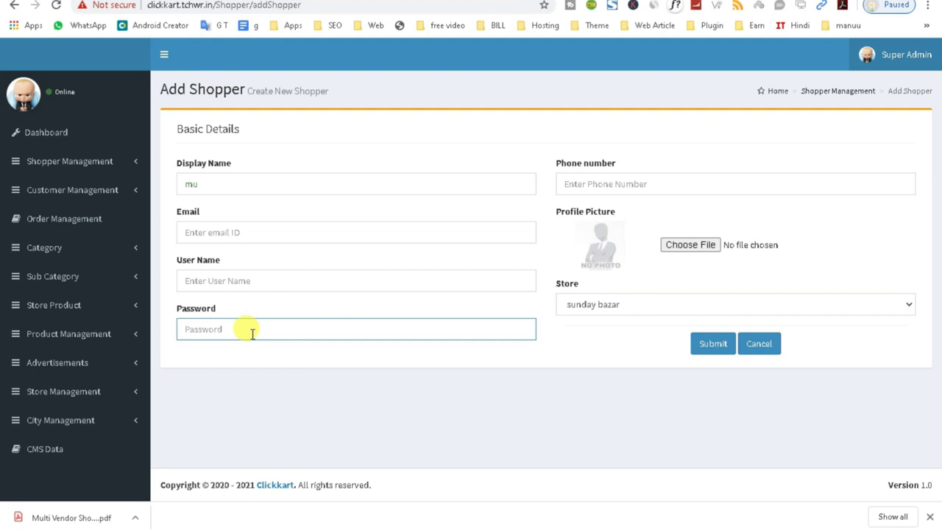
click(164, 53)
click(46, 53)
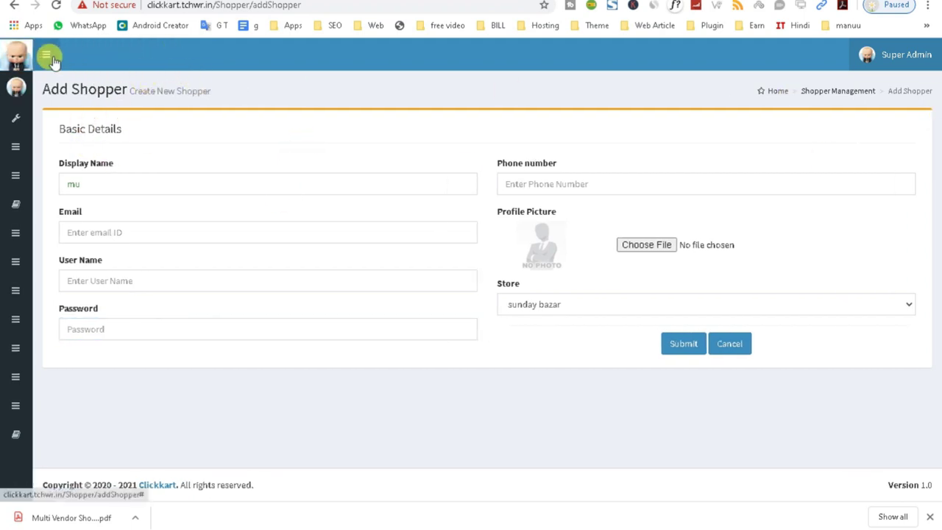
click(162, 55)
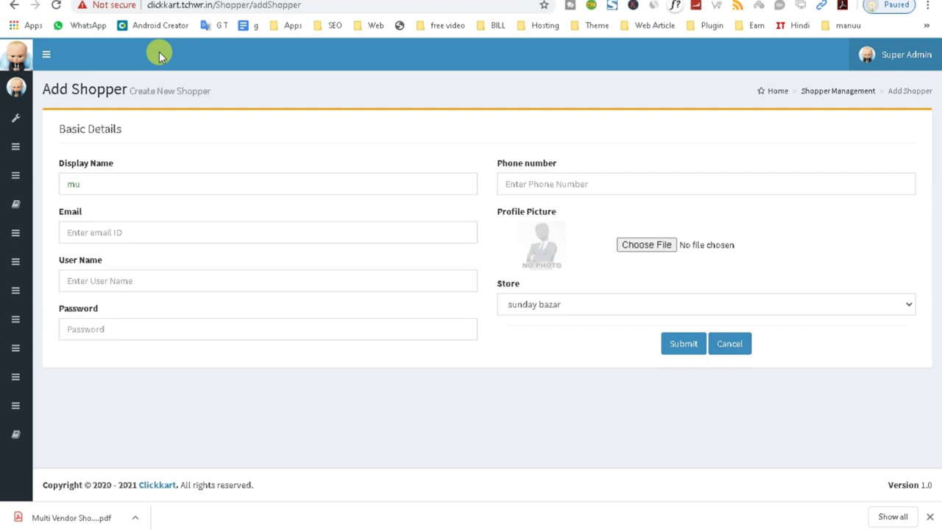
click(592, 506)
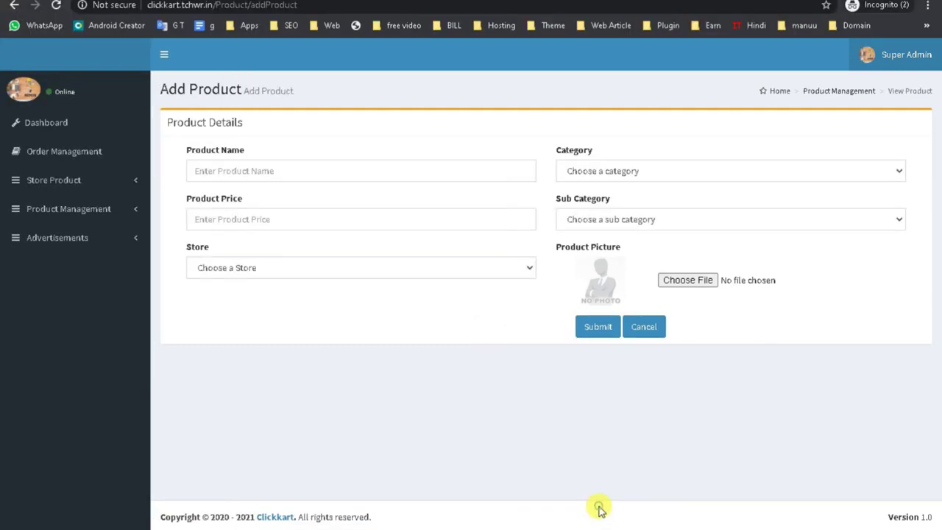
- Set the product's store to Daily Fresh and enter the product name 'mu'
click(243, 271)
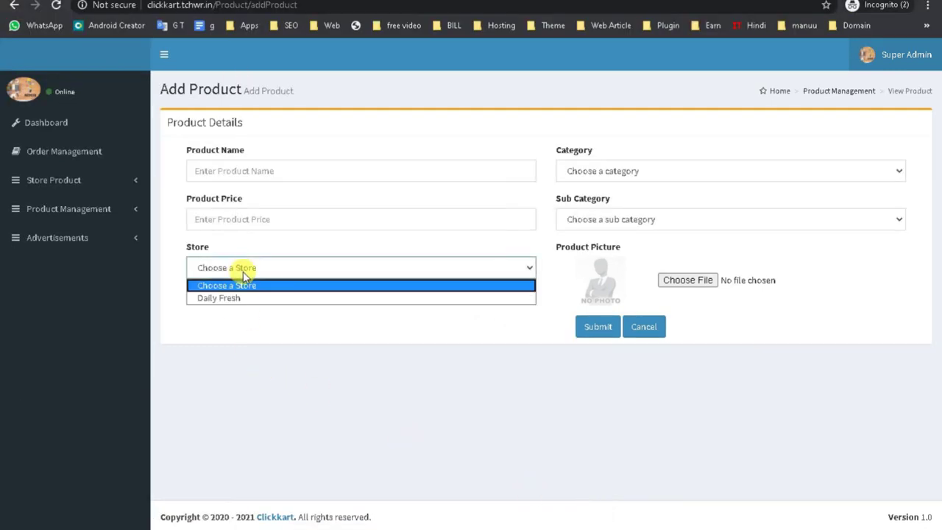
click(242, 298)
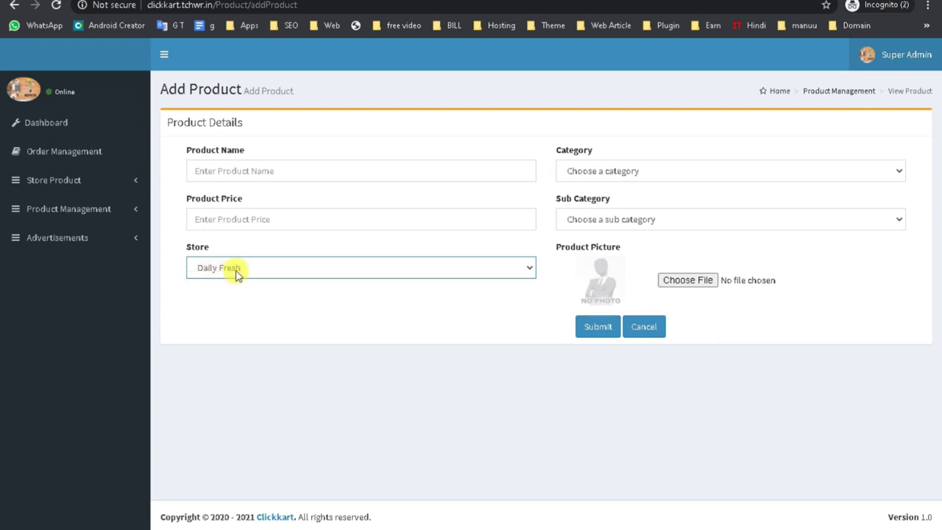
click(236, 269)
click(226, 297)
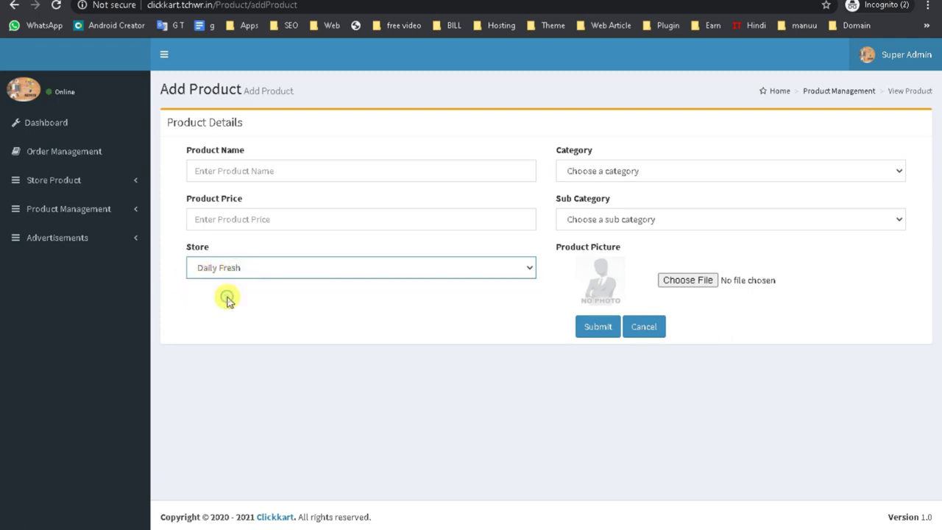
click(223, 171)
text(mu)
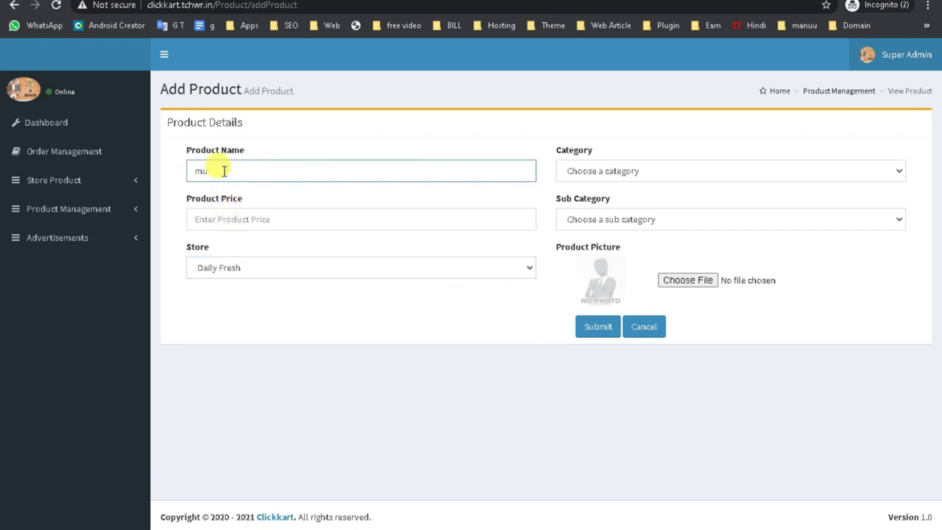
double_click(202, 171)
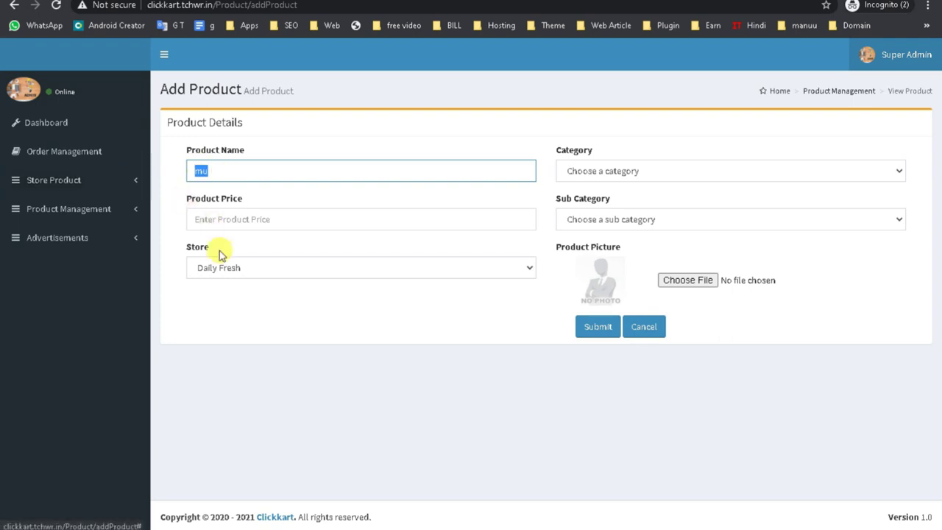
drag(217, 171, 190, 171)
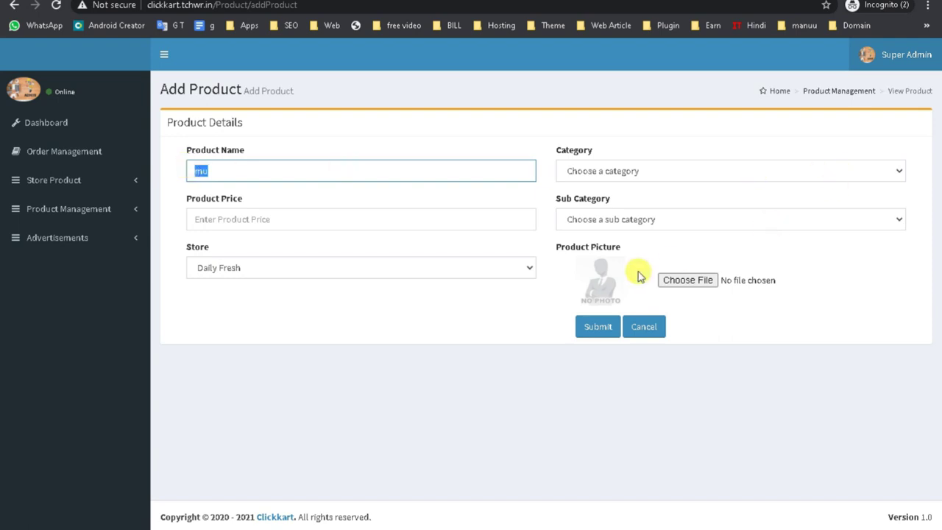
- Set sub category to vegitable farm and category to sweets, then return to the Add Shopper window
click(647, 219)
click(631, 250)
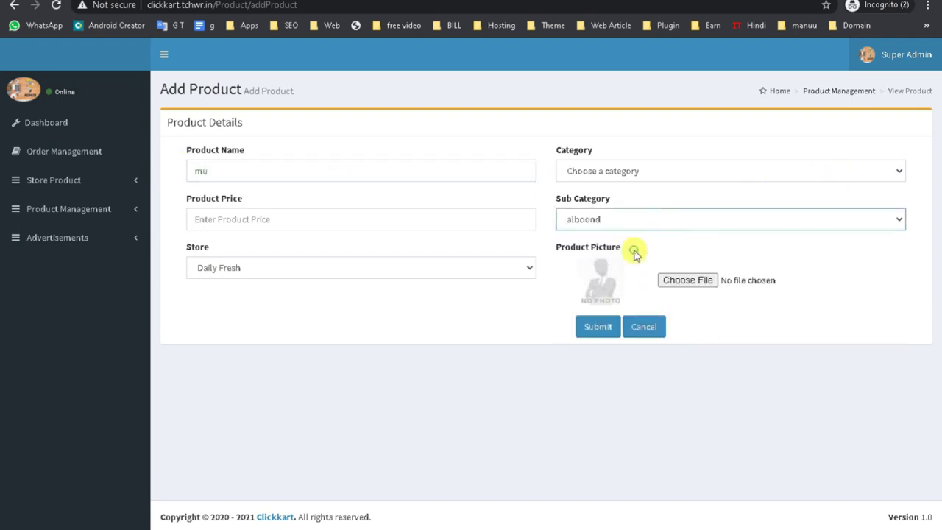
click(630, 220)
click(627, 262)
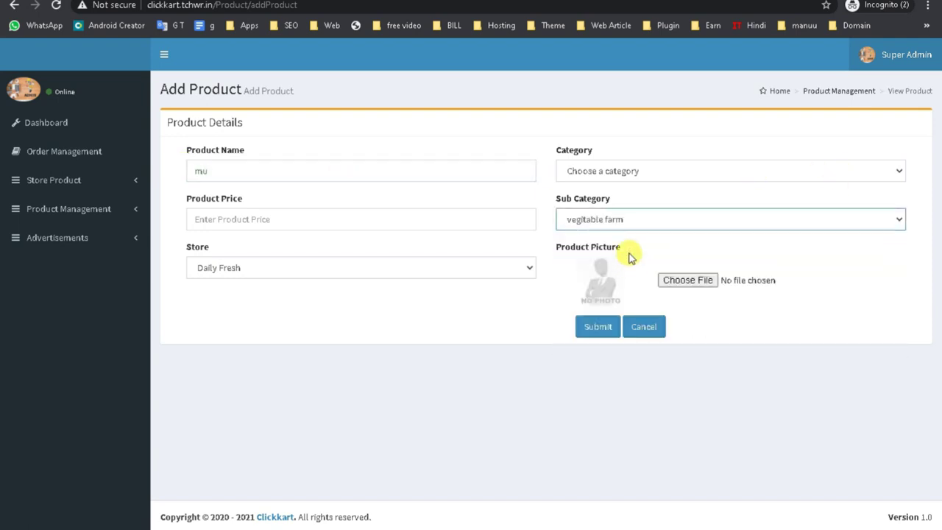
click(618, 177)
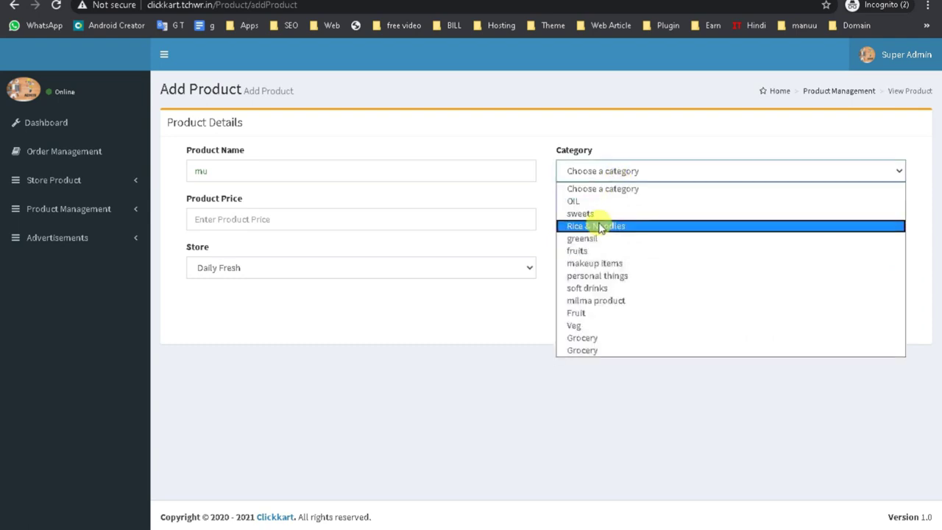
click(598, 214)
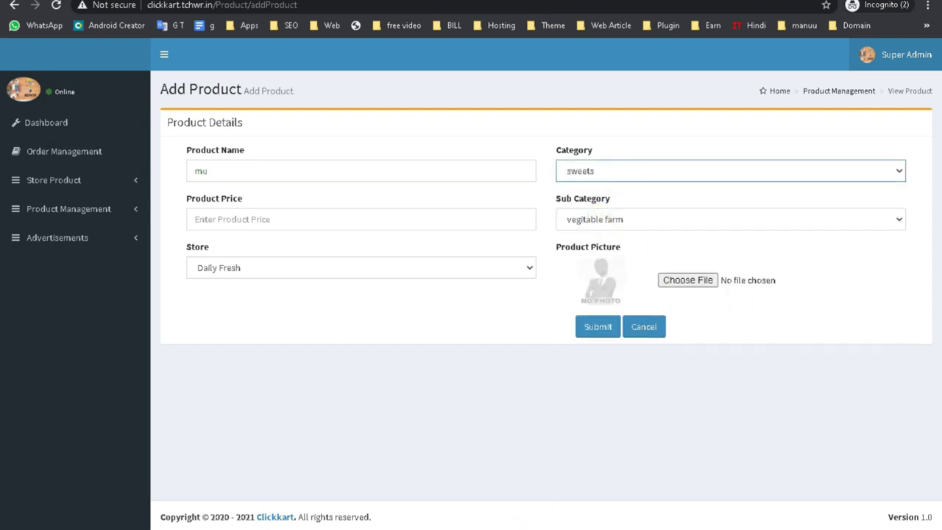
mouse_move(393, 508)
click(337, 494)
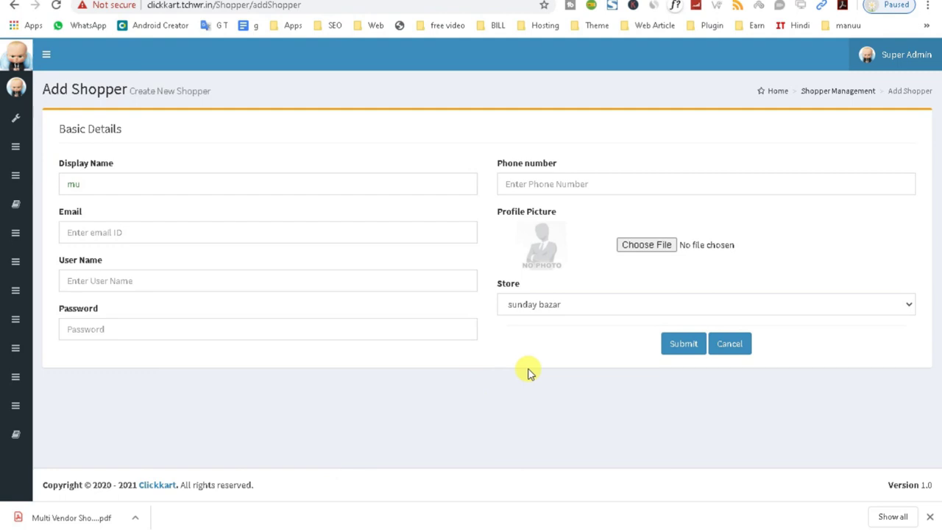
- Expand the admin sidebar to full labels and switch between windows back to Add Shopper
click(47, 56)
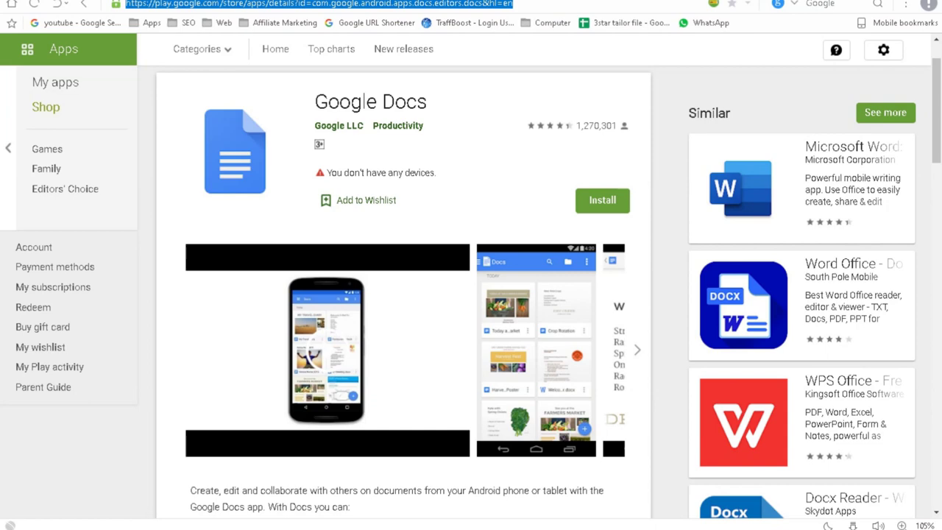
mouse_move(449, 524)
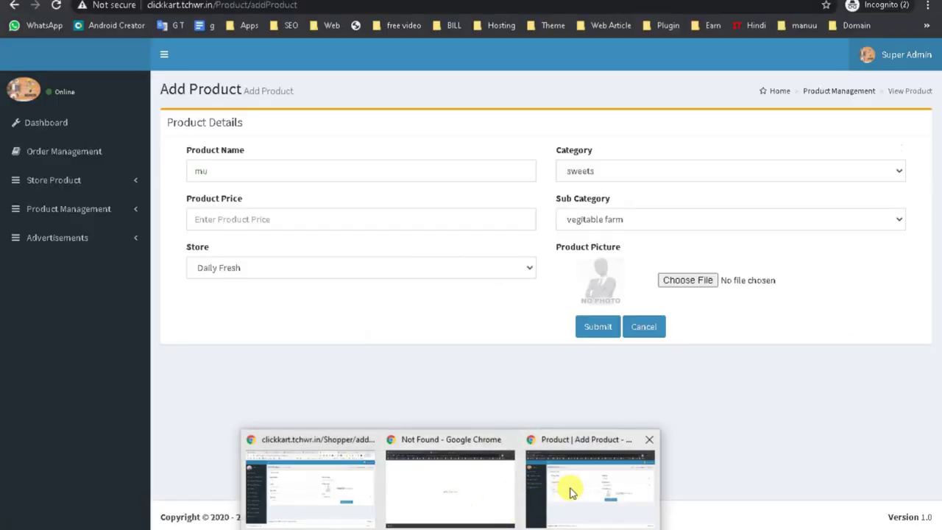
click(570, 486)
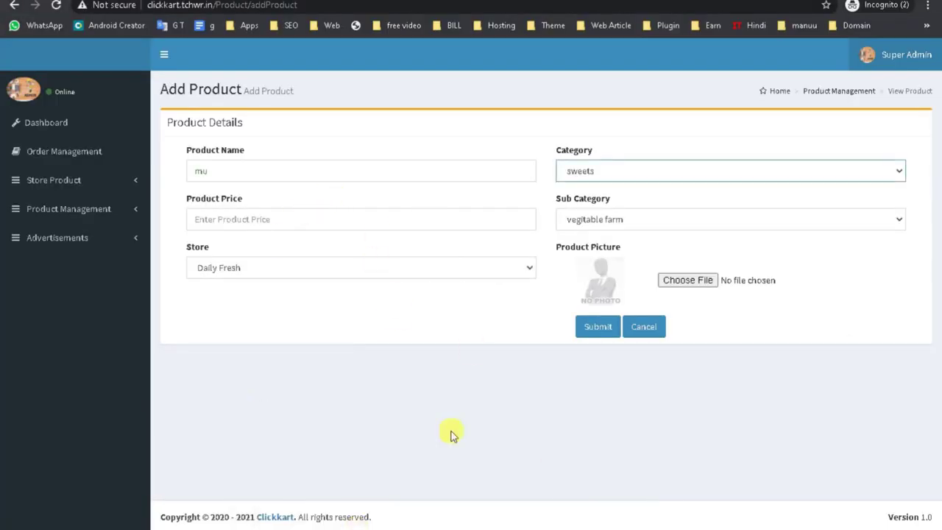
click(437, 527)
click(326, 487)
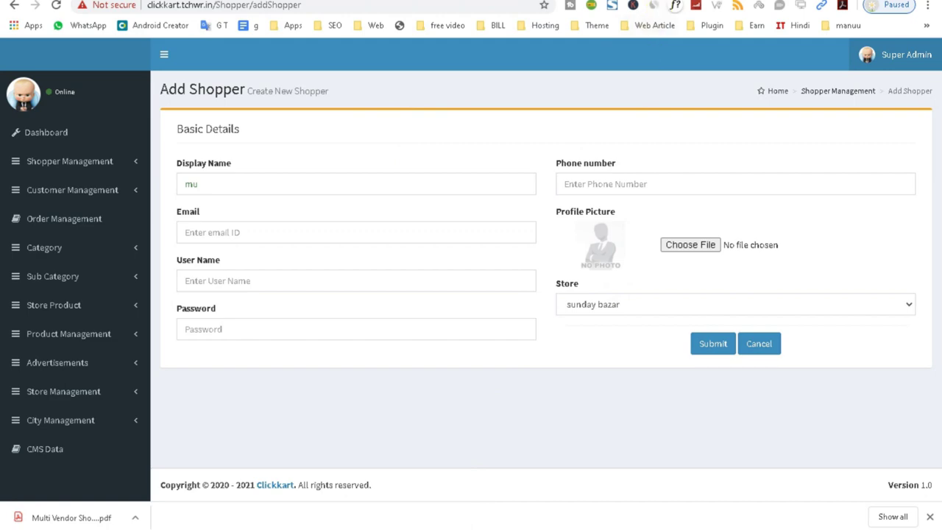
- Open the Clickart Google Play page from the CodeCanyon listing's Playstore Link
key(ctrl+Tab)
key(ctrl+Tab)
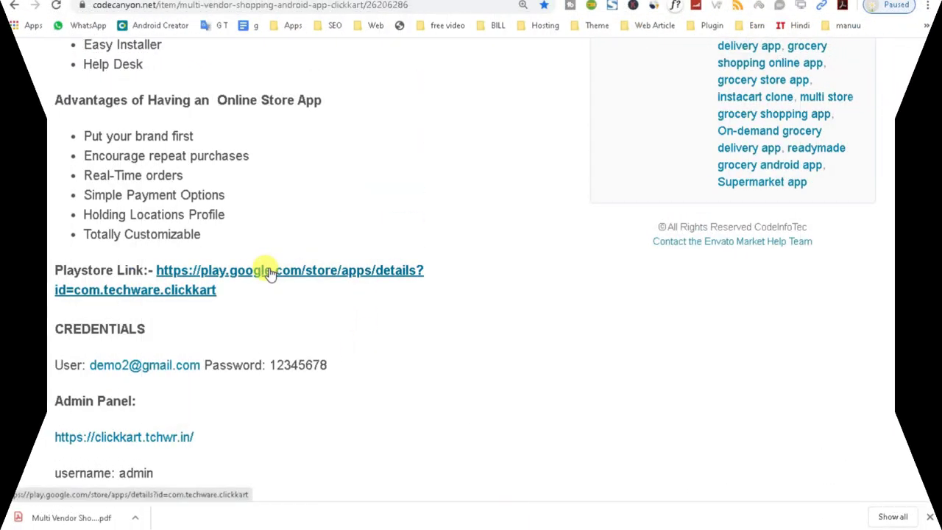
right_click(288, 270)
click(305, 280)
key(ctrl+Tab)
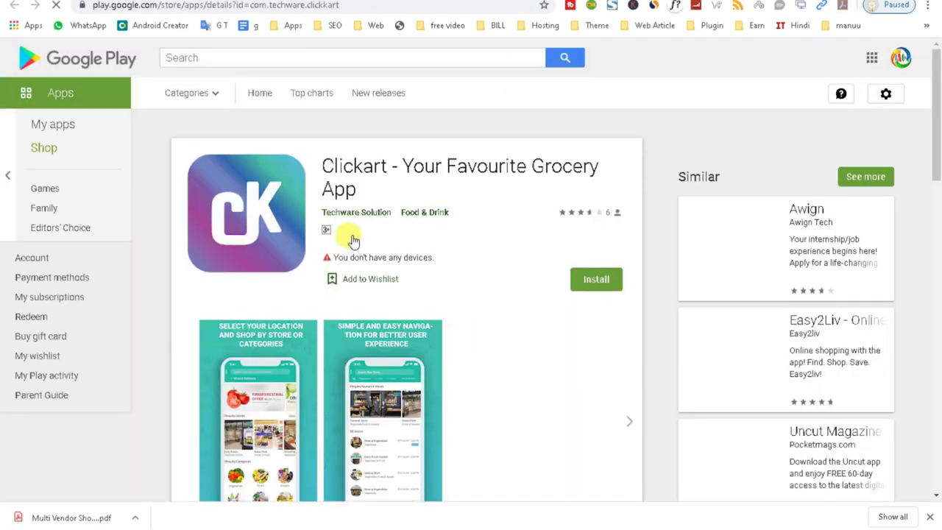
- Enlarge and close the 'Select your location' and 'Simple and easy navigation' screenshots
scroll(309, 329, down, 5)
click(456, 147)
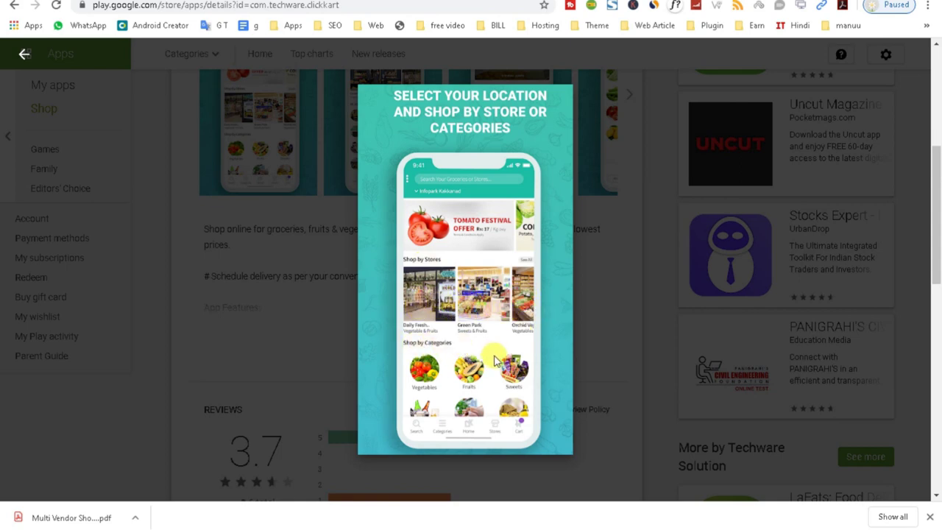
click(628, 238)
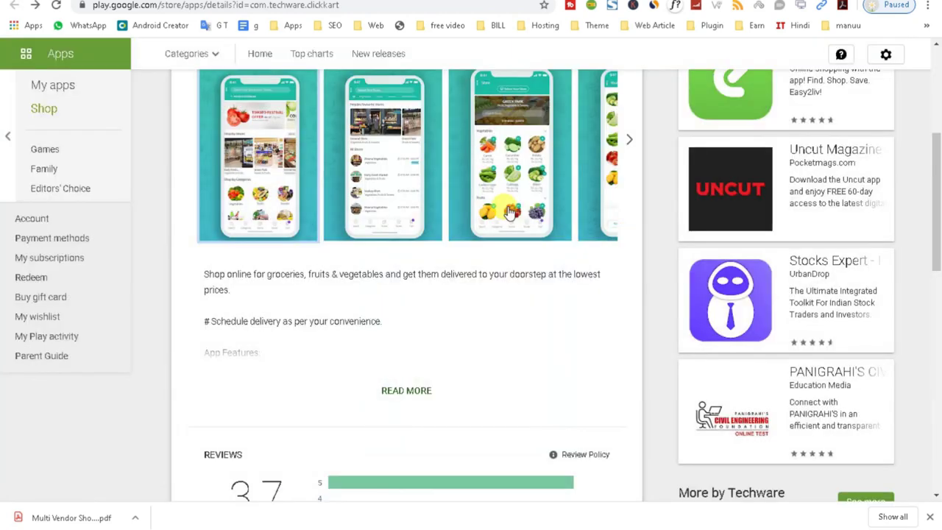
click(407, 198)
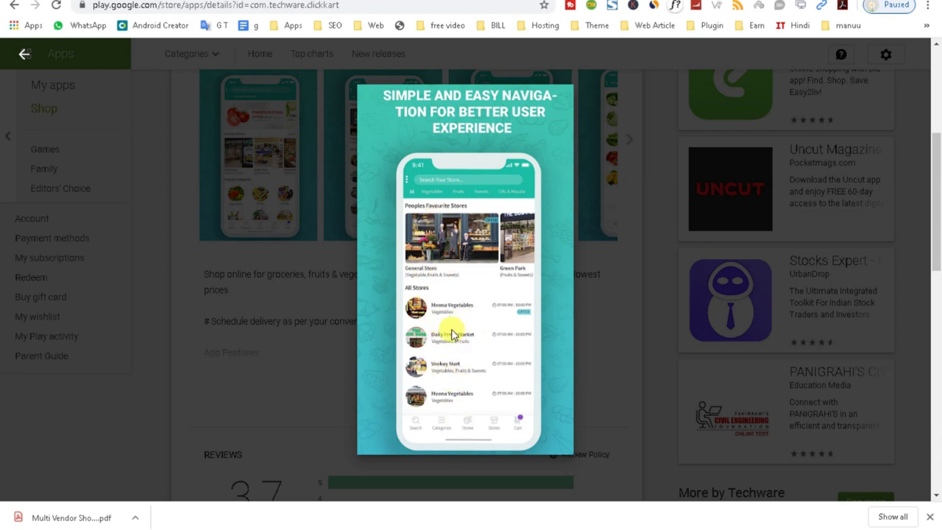
click(598, 266)
- View the favorite store and shopping cart screenshots, then return to the Add Shopper admin tab
click(525, 160)
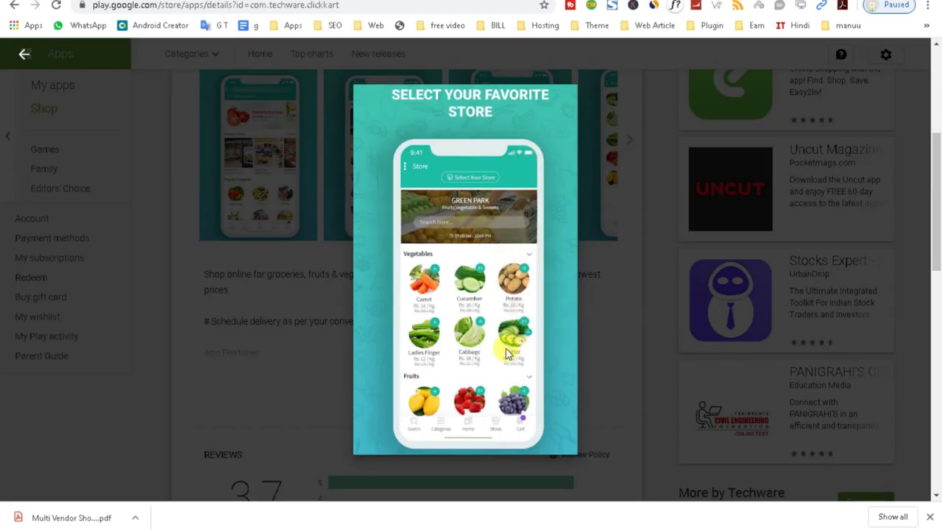
click(588, 343)
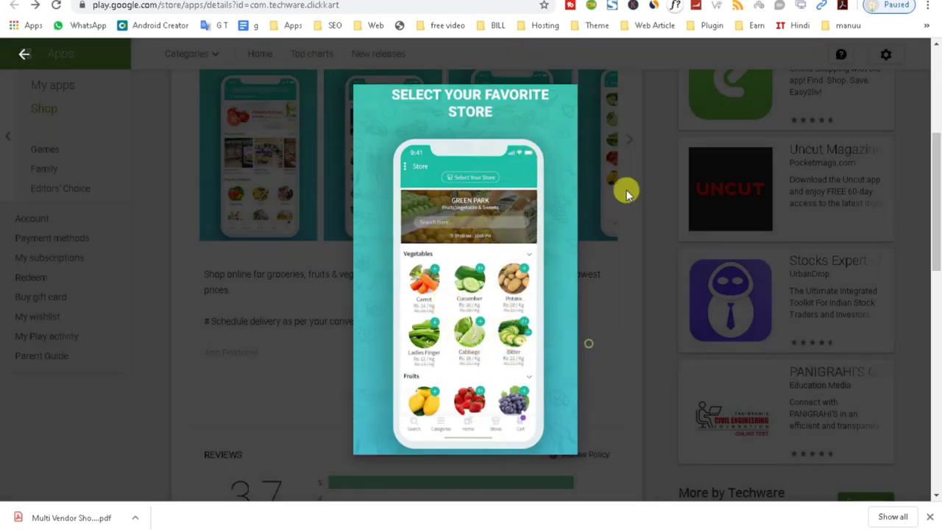
click(625, 139)
click(493, 179)
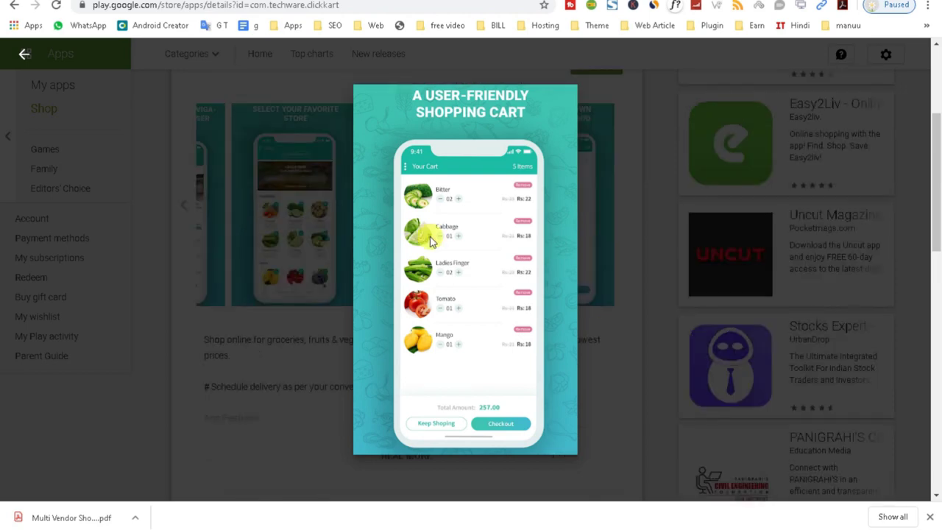
click(293, 358)
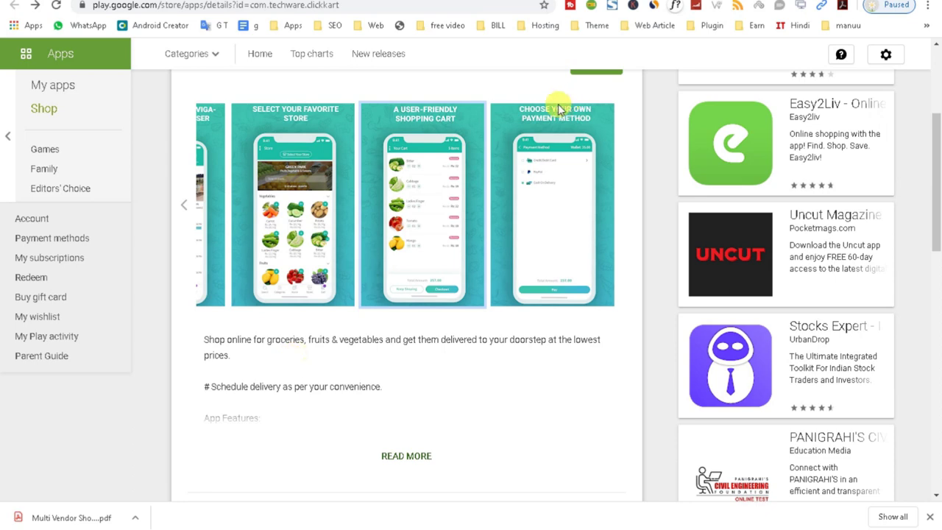
key(ctrl+Tab)
key(ctrl+Tab)
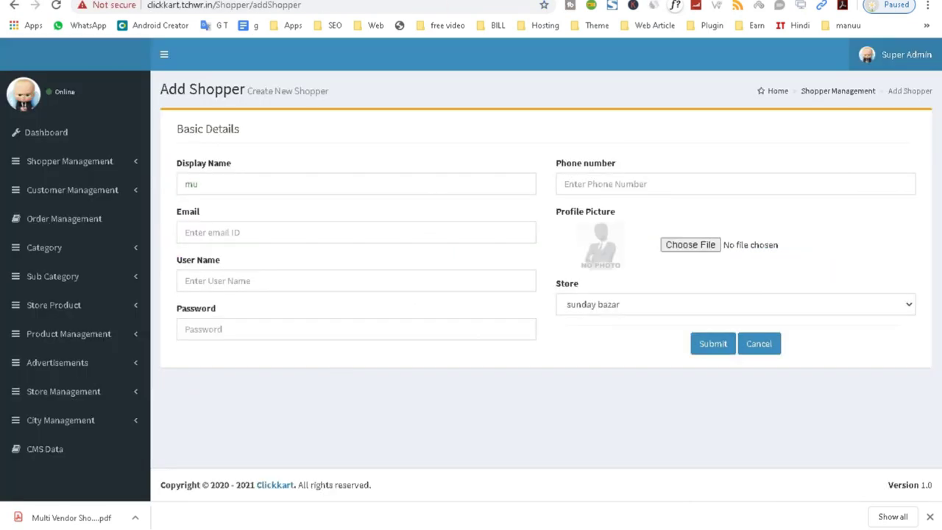
- Put focus in the shopper's Email field, then switch to the CodeCanyon product page tab
click(299, 236)
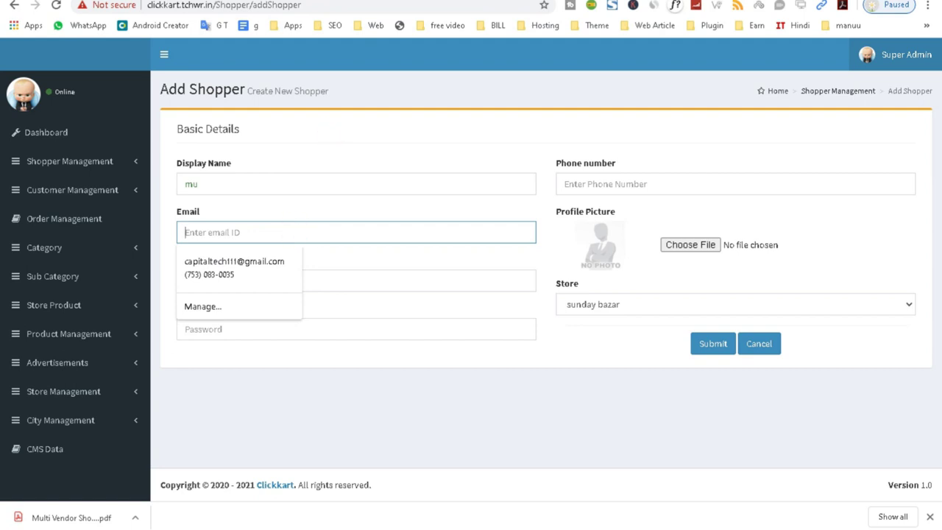
click(457, 0)
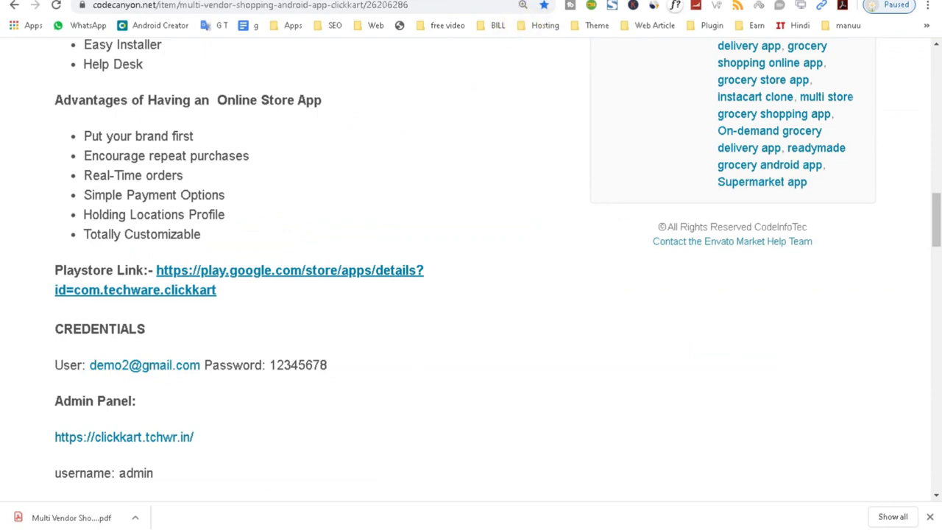
- Switch to the Multi Vendor Shopping Cart eCommerce.pdf tab and scroll up to the store, vegetables and fruits app screens
key(ctrl+Tab)
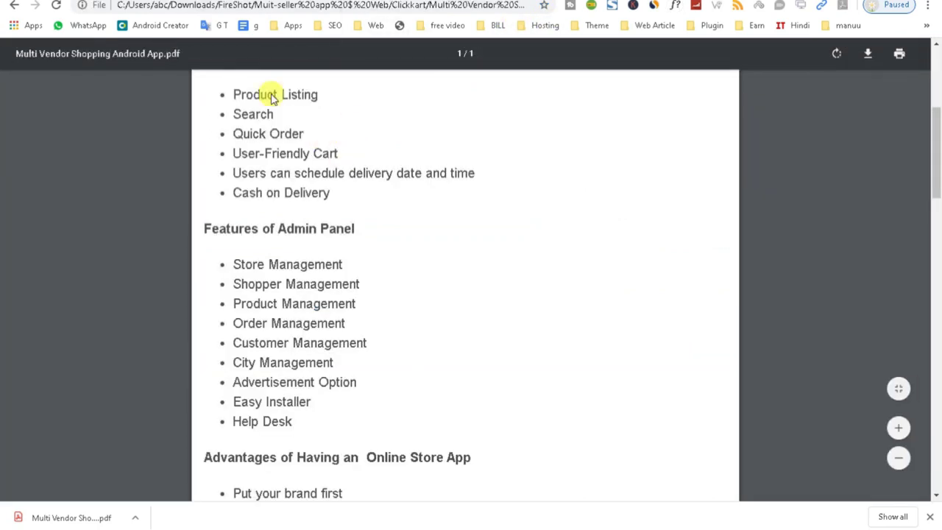
scroll(321, 143, up, 1)
key(ctrl+Tab)
scroll(421, 241, up, 10)
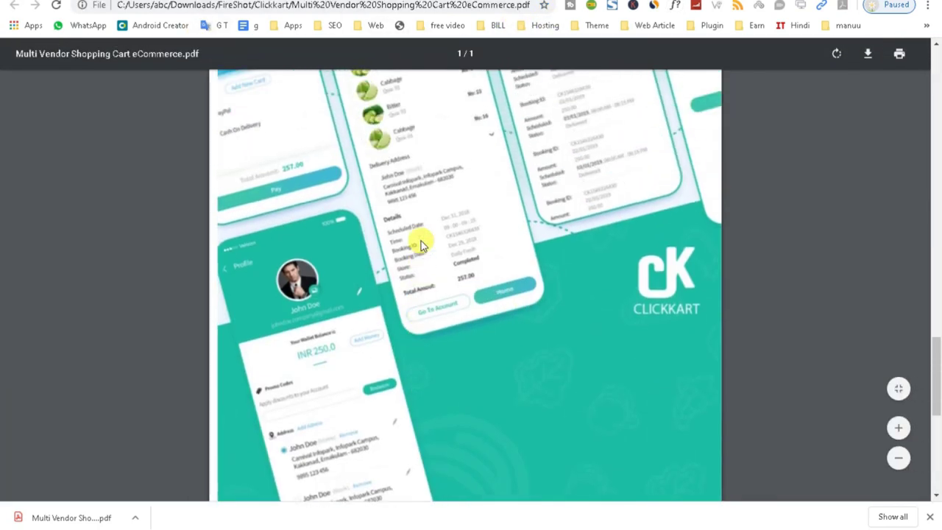
scroll(422, 241, up, 5)
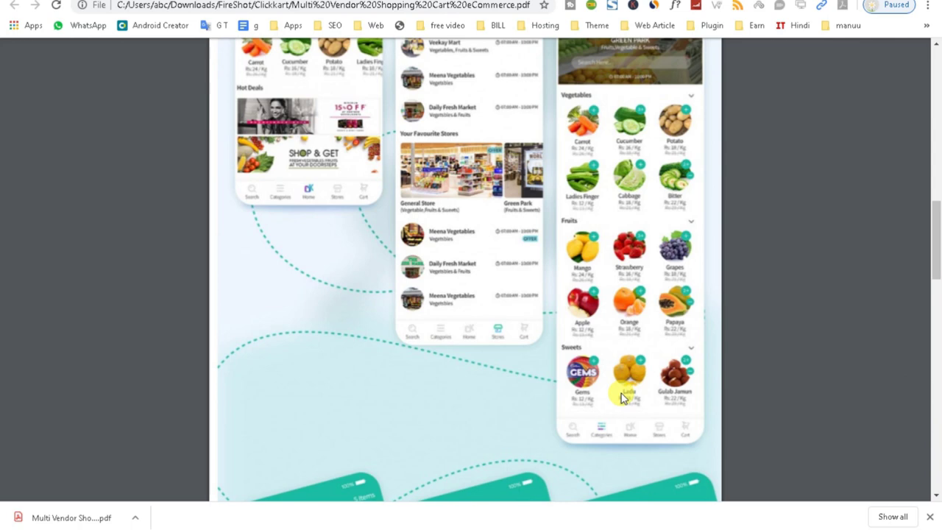
scroll(626, 382, up, 3)
scroll(631, 356, up, 1)
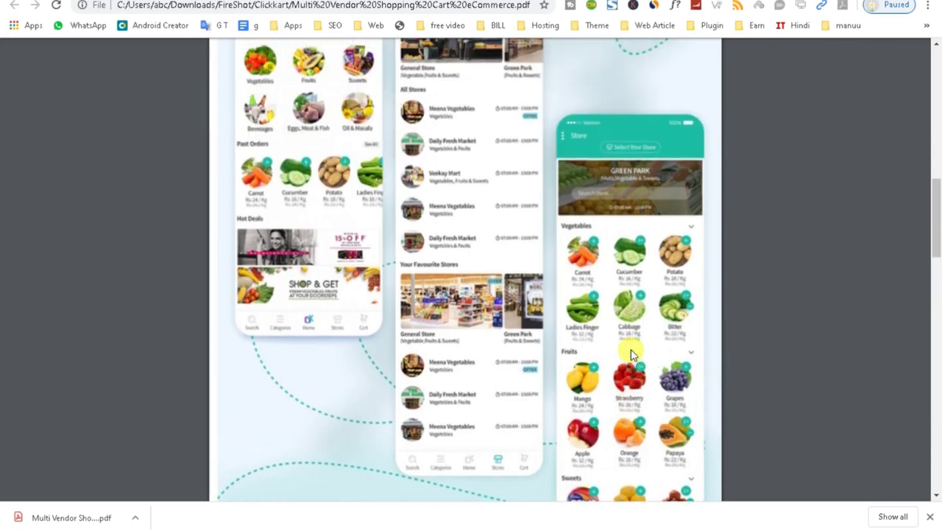
scroll(631, 354, up, 3)
scroll(631, 352, up, 2)
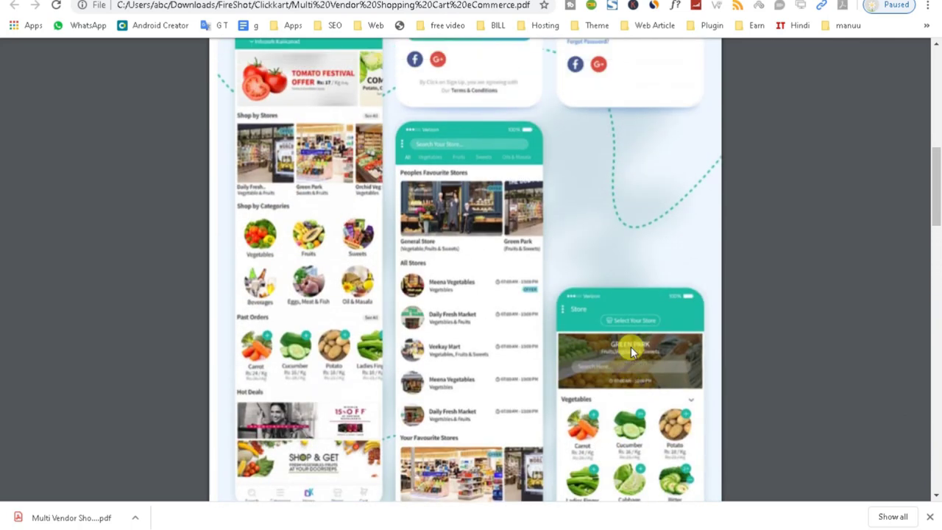